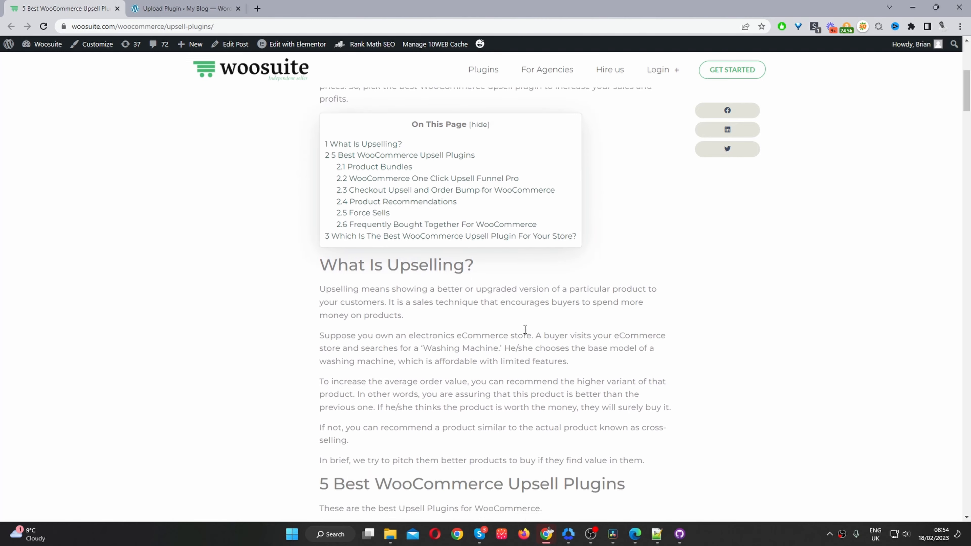
- Read the Product Bundles section of the upsell plugins article and the WooCommerce Product Bundles plugin page
{"action": "scroll", "coordinate": [526, 332], "scroll_direction": "down", "scroll_amount": 4}
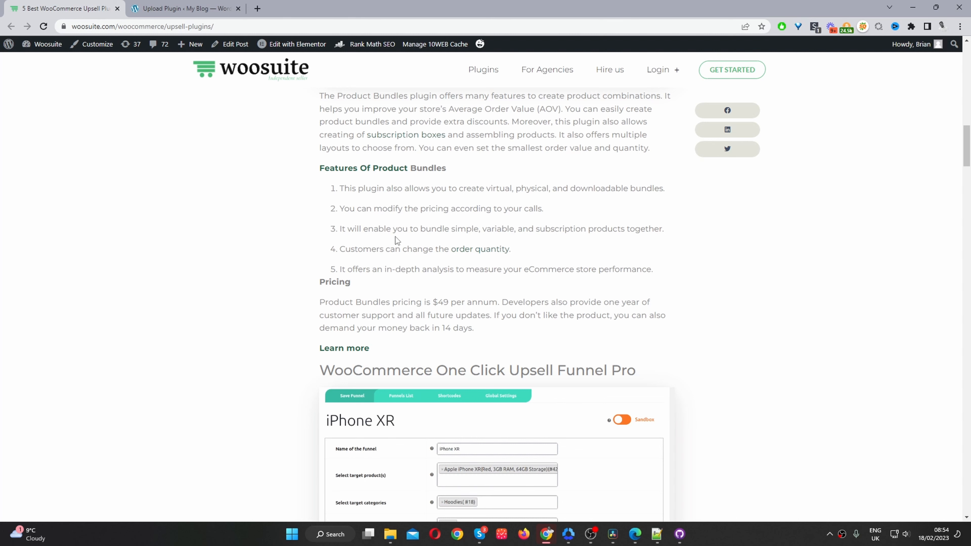
{"action": "scroll", "coordinate": [435, 206], "scroll_direction": "up", "scroll_amount": 4}
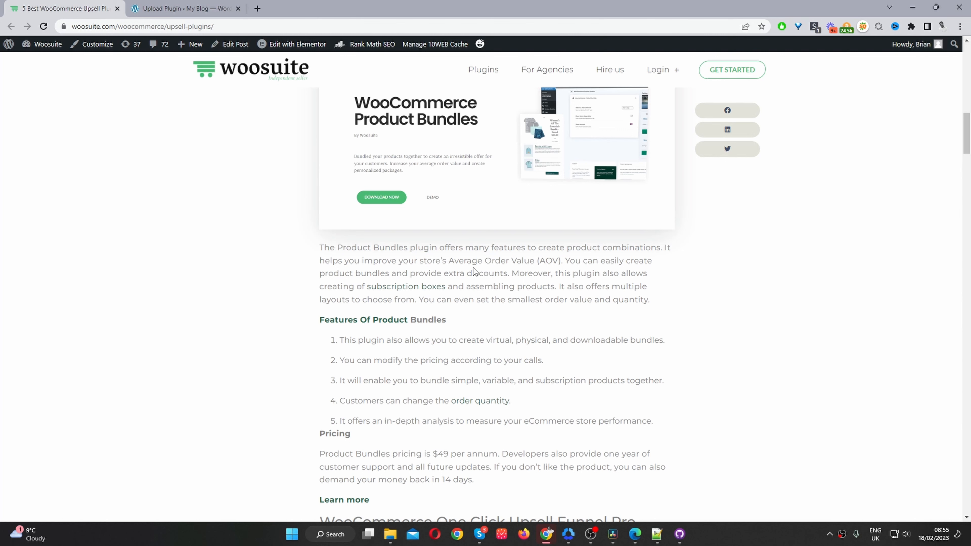
{"action": "scroll", "coordinate": [577, 251], "scroll_direction": "up", "scroll_amount": 1}
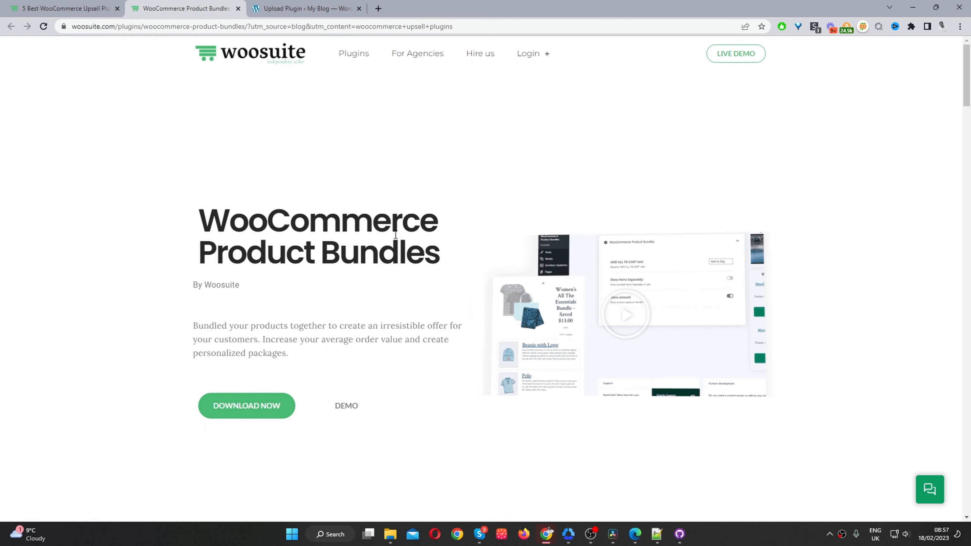
{"action": "scroll", "coordinate": [381, 234], "scroll_direction": "down", "scroll_amount": 1}
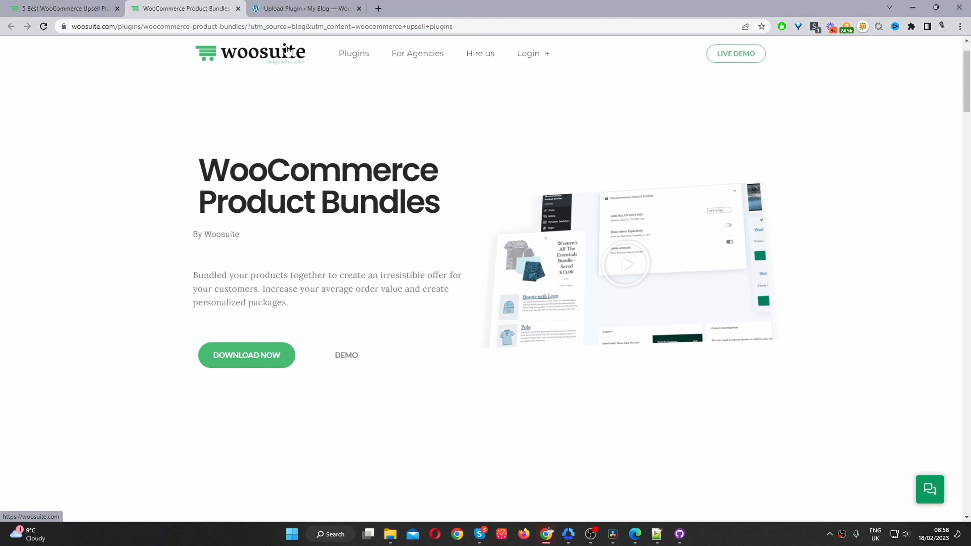
- Switch to the WordPress admin and open Woosuite's WooCommerce Product Bundles settings
{"action": "left_click", "coordinate": [302, 9]}
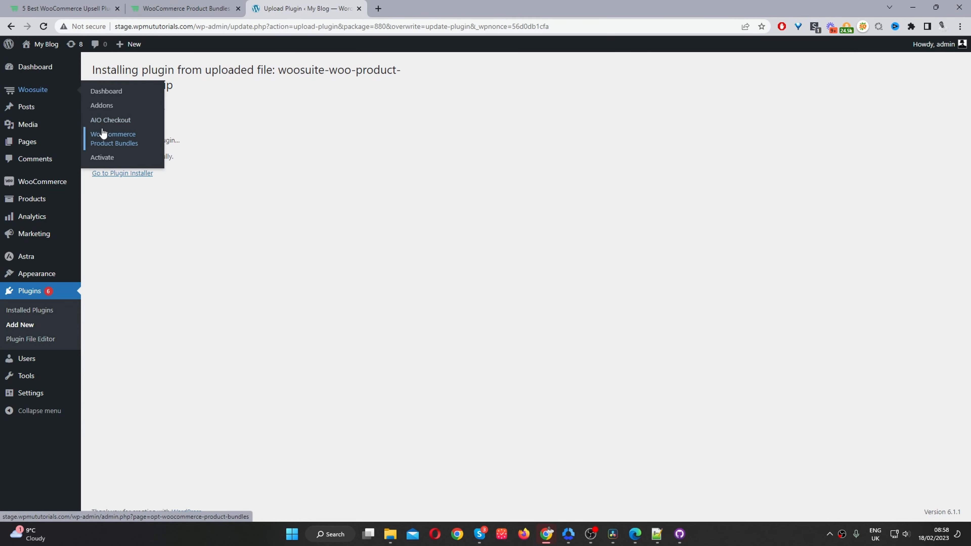
{"action": "left_click", "coordinate": [116, 144]}
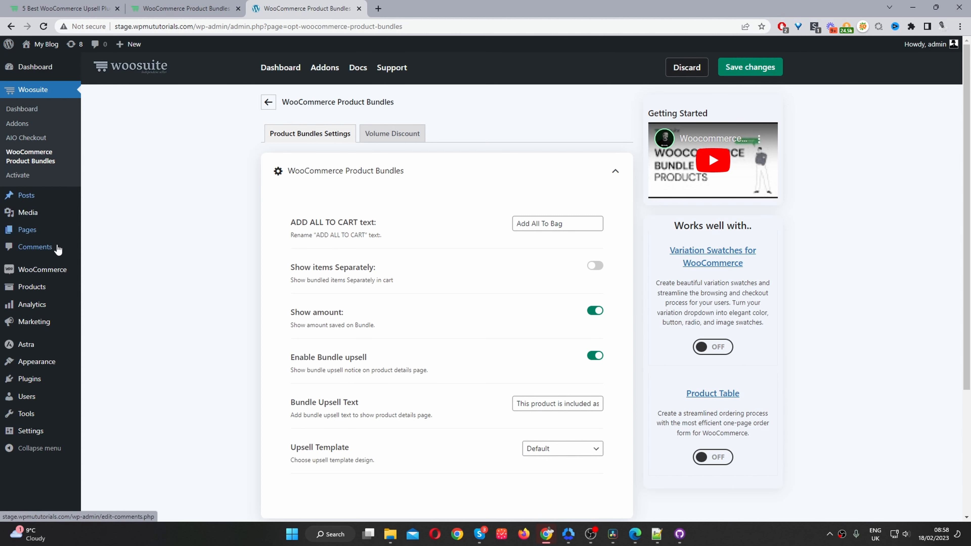
- Open the list of all products in a separate tab and view the Mothers day Bundle product page in another
{"action": "mouse_move", "coordinate": [62, 287]}
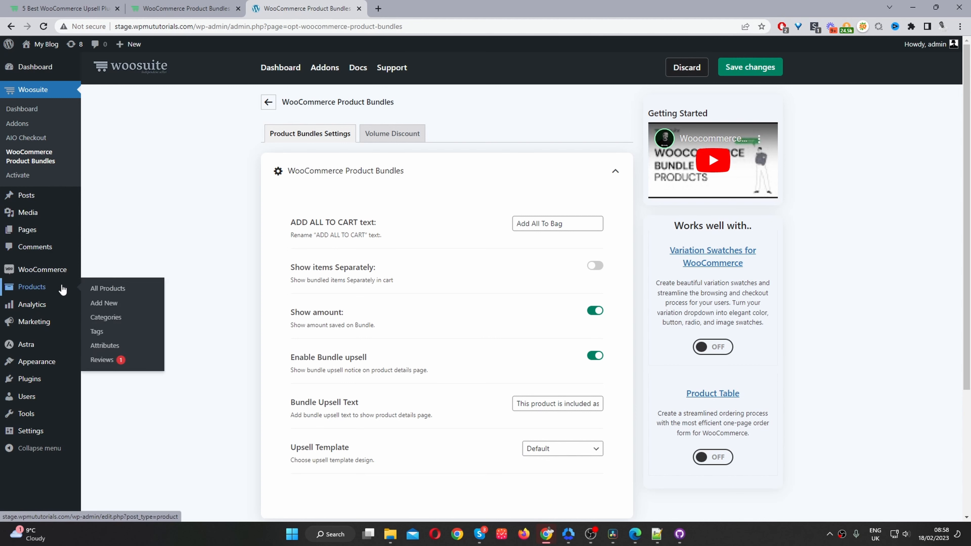
{"action": "middle_click", "coordinate": [141, 291]}
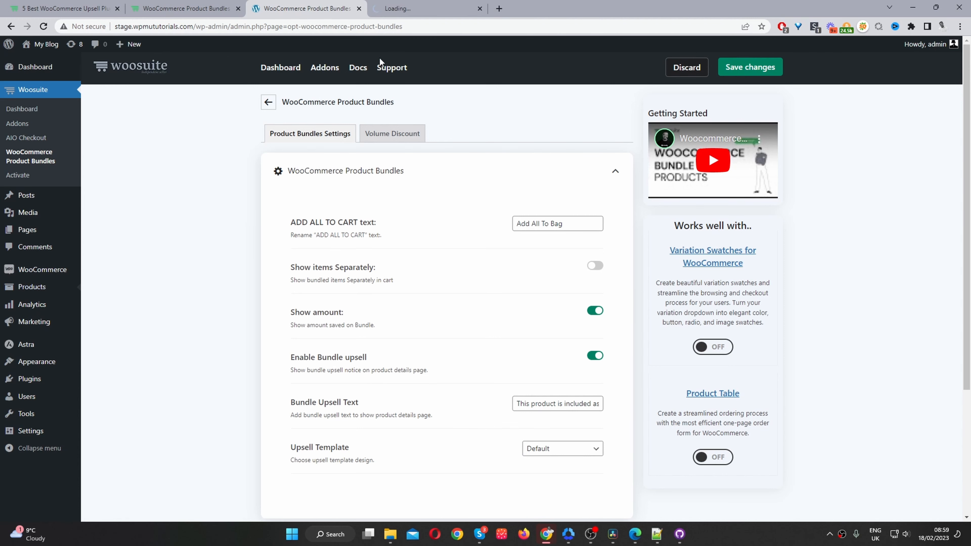
{"action": "left_click", "coordinate": [420, 8]}
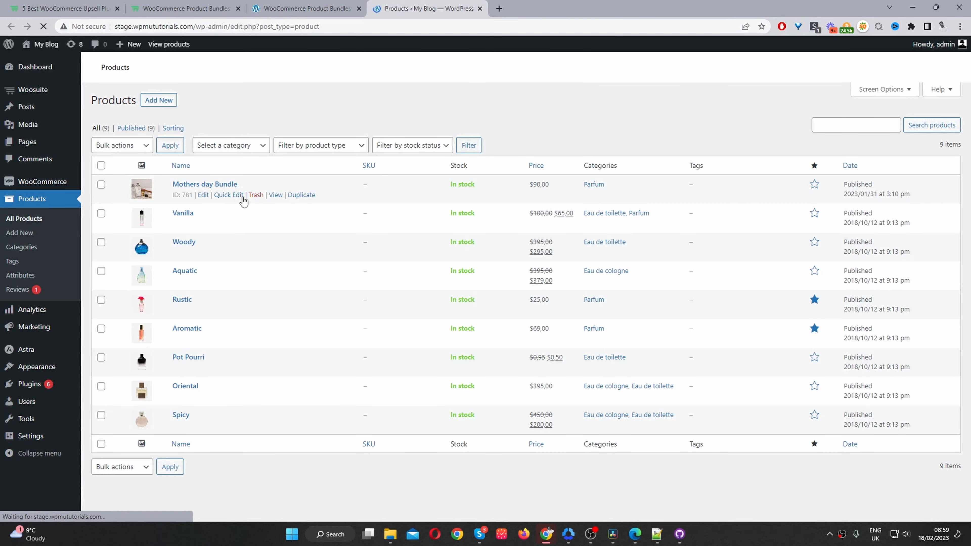
{"action": "middle_click", "coordinate": [275, 194]}
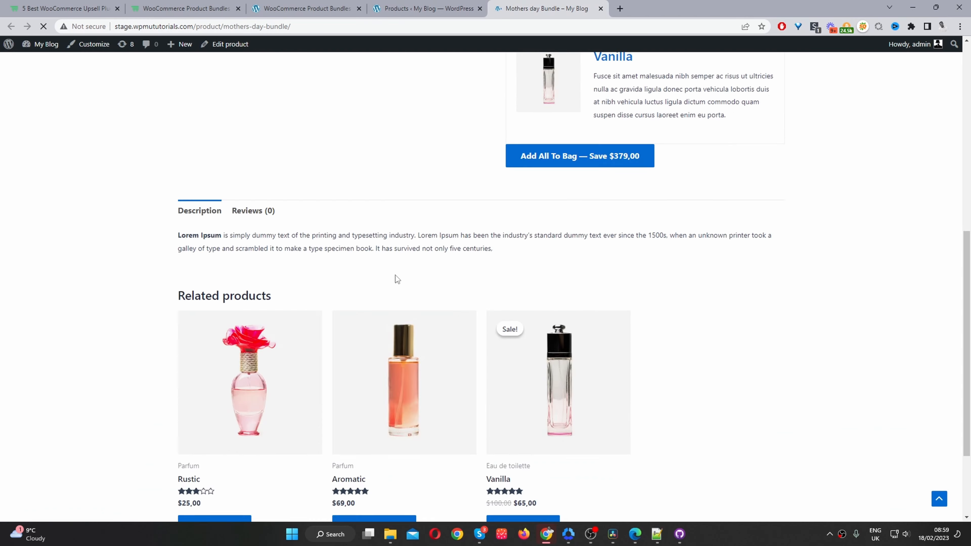
{"action": "scroll", "coordinate": [459, 261], "scroll_direction": "up", "scroll_amount": 10}
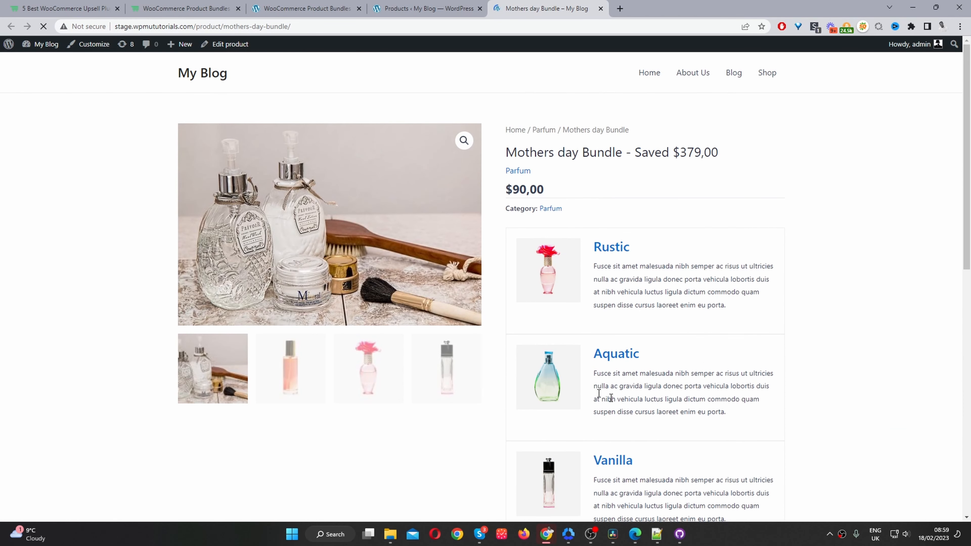
{"action": "scroll", "coordinate": [592, 421], "scroll_direction": "down", "scroll_amount": 4}
- Open the Rustic product page from the bundle and examine its bundle offer alongside the plugin settings
{"action": "left_click", "coordinate": [608, 248]}
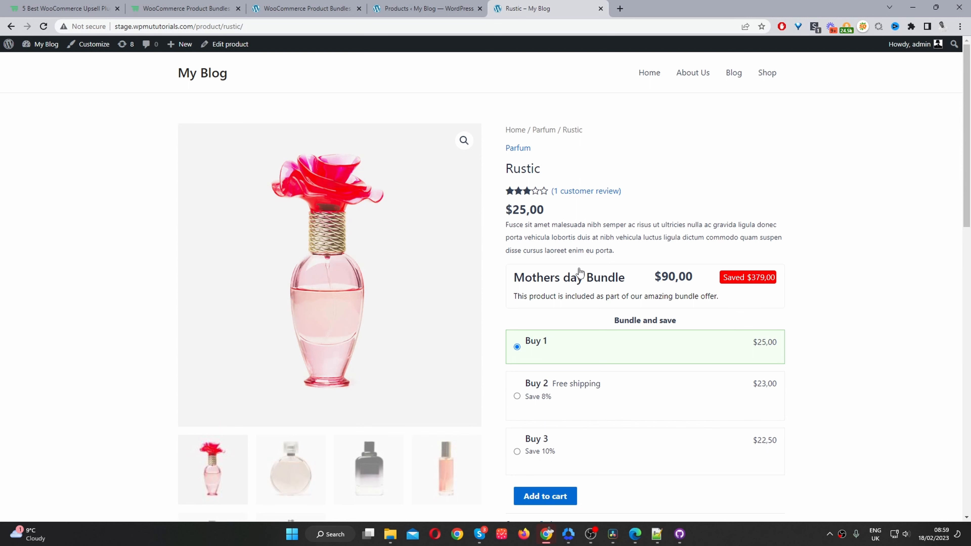
{"action": "left_click", "coordinate": [278, 8]}
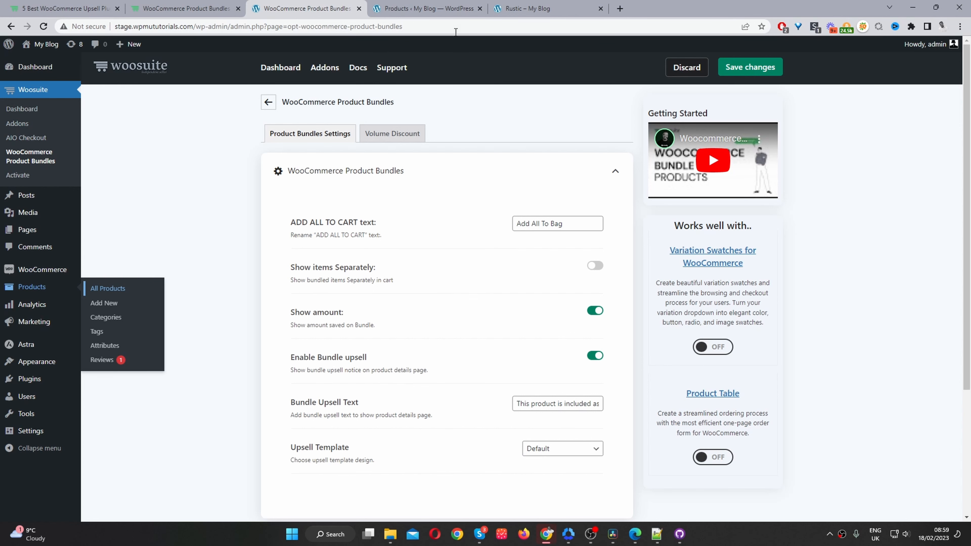
{"action": "left_click", "coordinate": [455, 9]}
{"action": "left_click", "coordinate": [521, 8]}
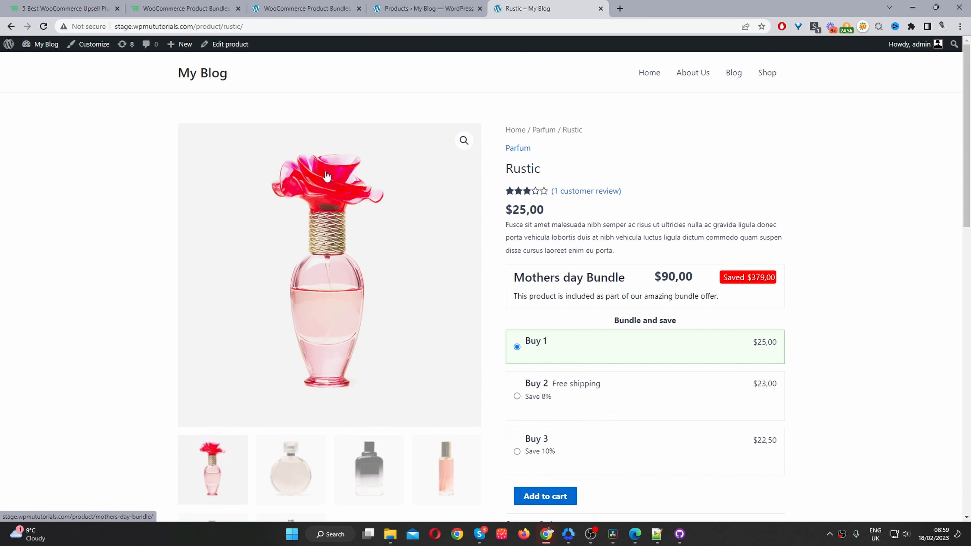
- Set the upsell template to Bundle Products List in the Product Bundles settings and save the changes
{"action": "left_click", "coordinate": [336, 9]}
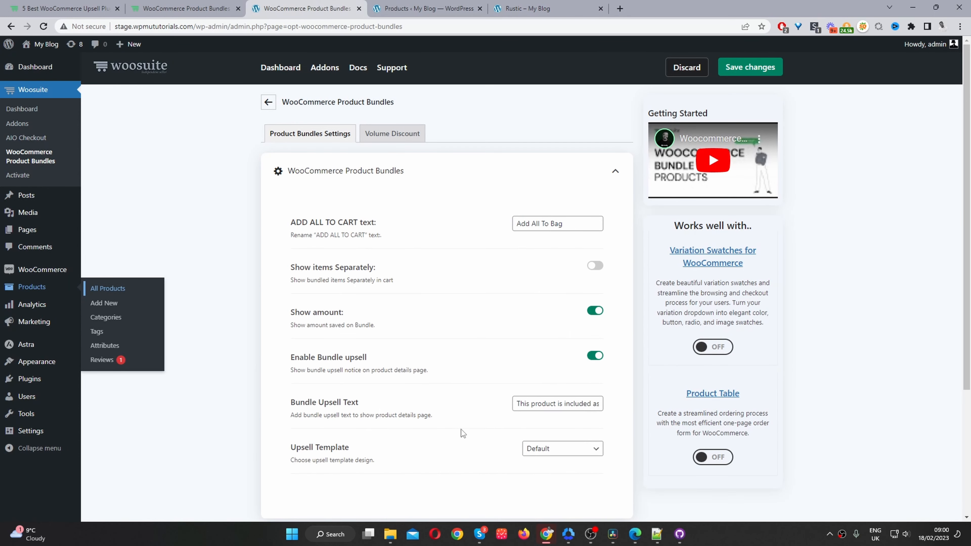
{"action": "left_click", "coordinate": [554, 451]}
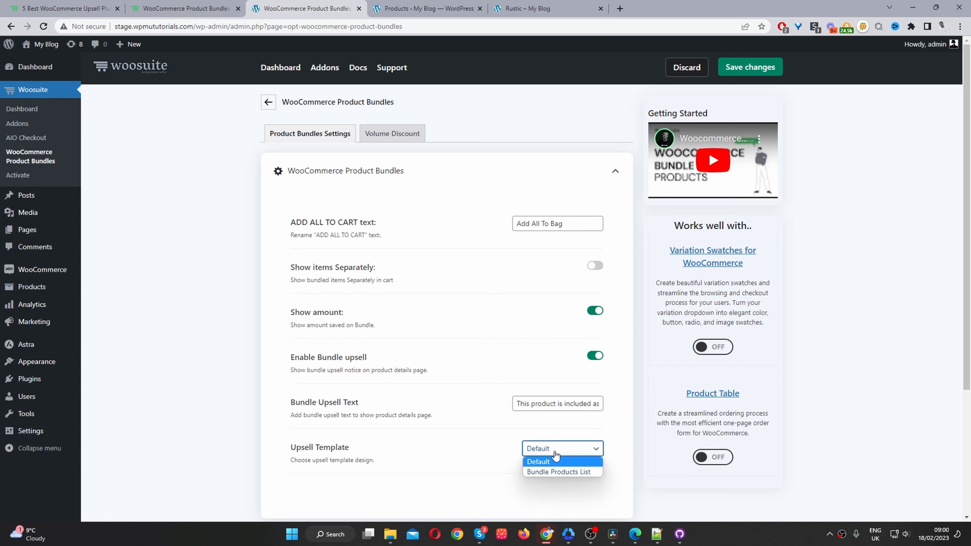
{"action": "left_click", "coordinate": [568, 472]}
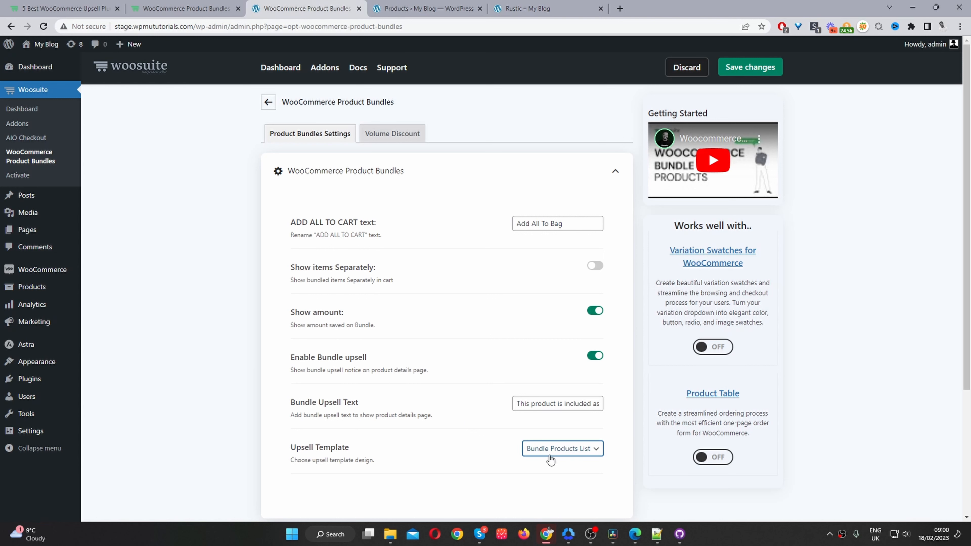
{"action": "left_click", "coordinate": [750, 67]}
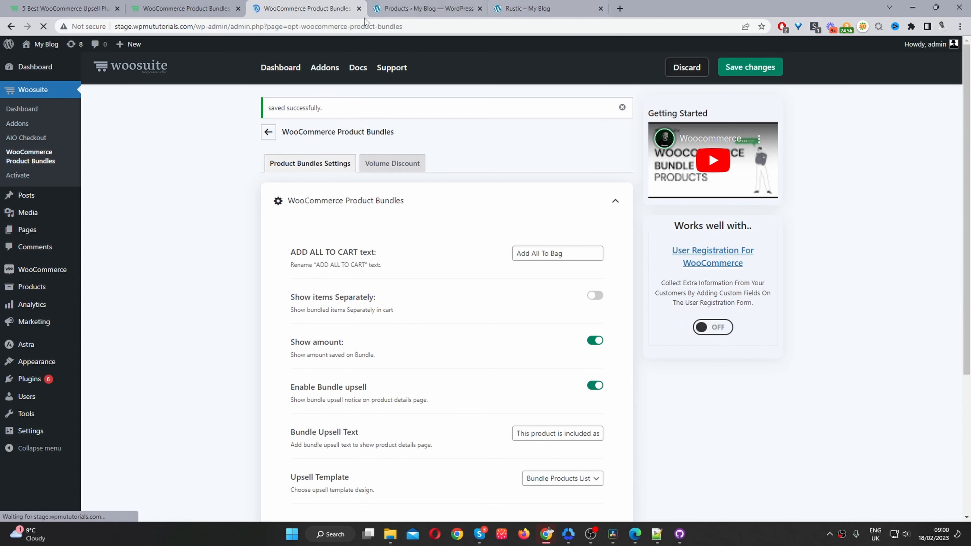
- Reload the Rustic product page and examine the bundle upsell text and product list below the add-to-cart area
{"action": "triple_click", "coordinate": [548, 436]}
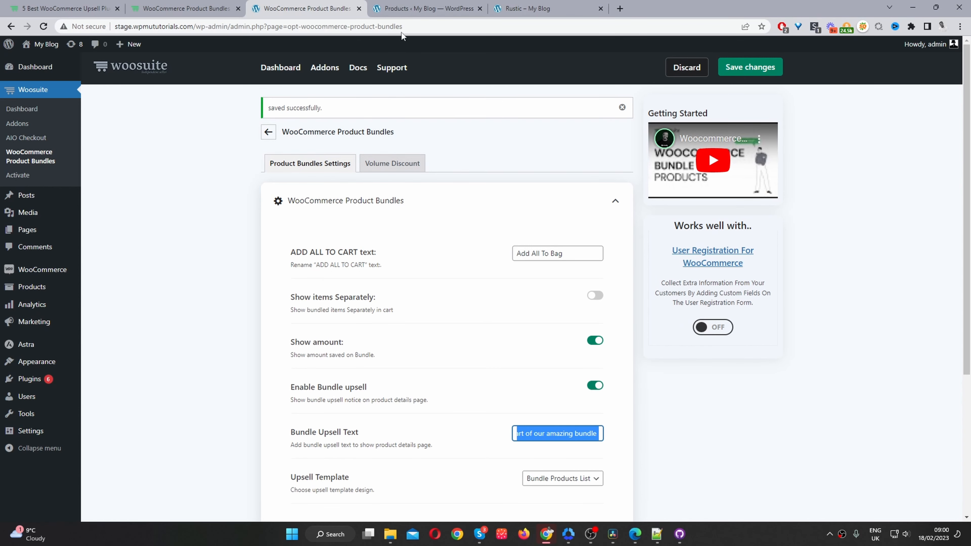
{"action": "left_click", "coordinate": [420, 11]}
{"action": "left_click", "coordinate": [524, 10]}
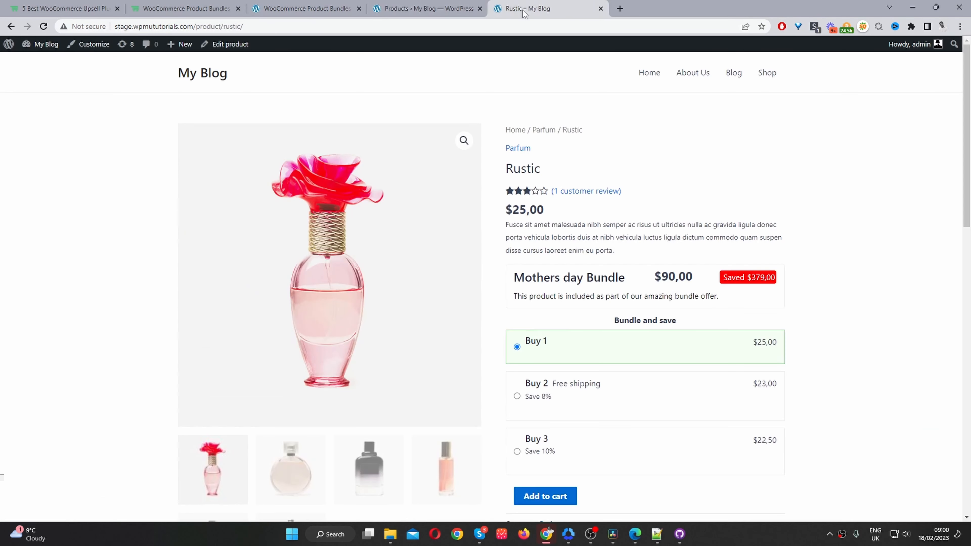
{"action": "left_click", "coordinate": [43, 27]}
{"action": "scroll", "coordinate": [743, 245], "scroll_direction": "down", "scroll_amount": 5}
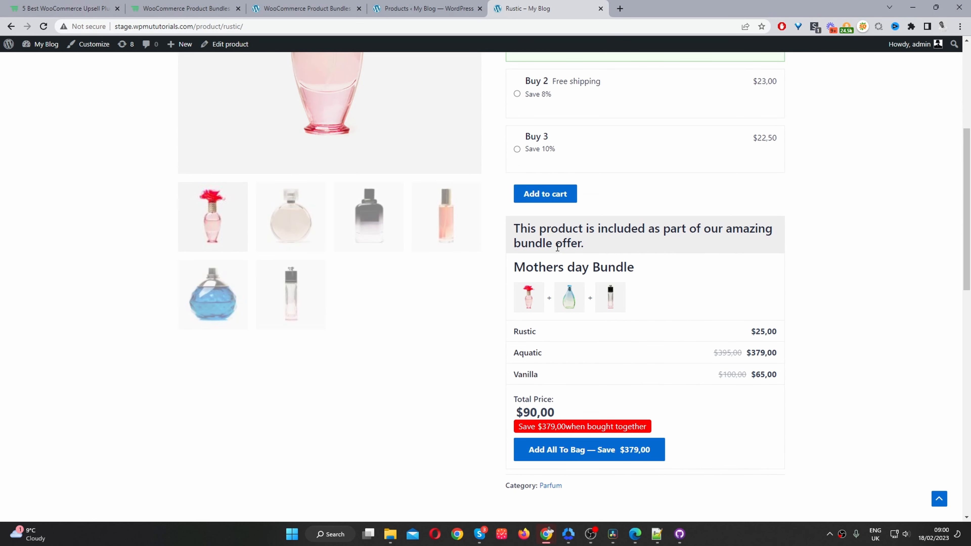
{"action": "left_click_drag", "start_coordinate": [531, 236], "coordinate": [698, 250]}
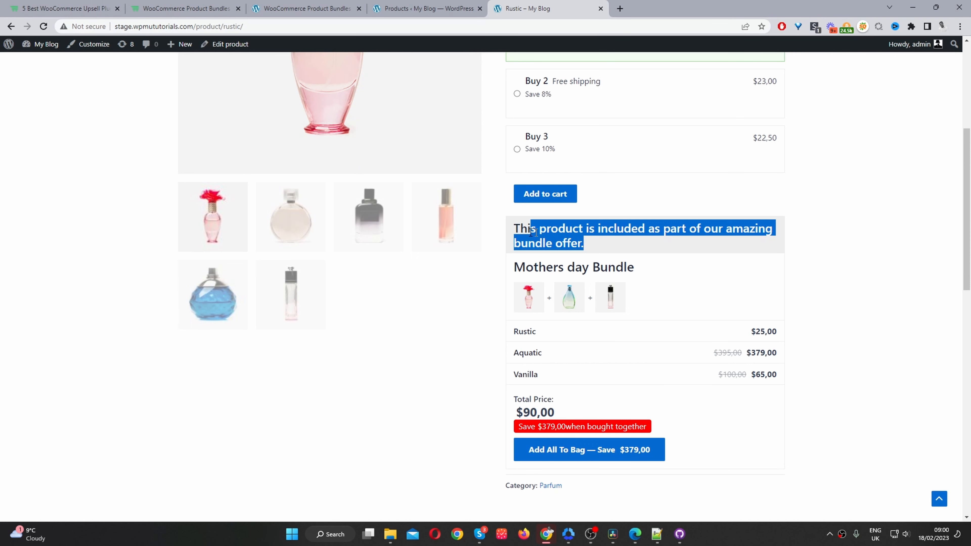
{"action": "left_click", "coordinate": [548, 252]}
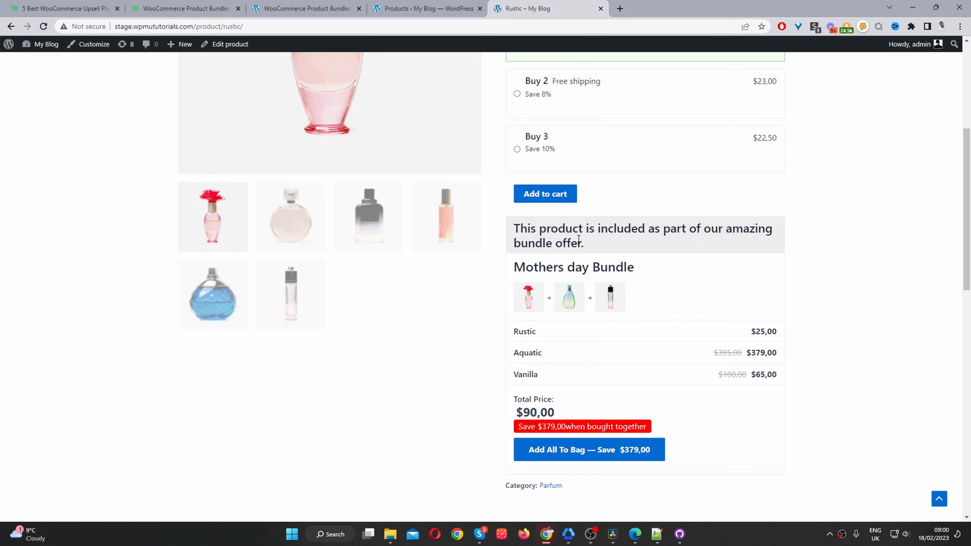
- Change the Bundle Upsell Text to "Frequently brought together" in the Product Bundles settings and save the changes
{"action": "left_click", "coordinate": [304, 9]}
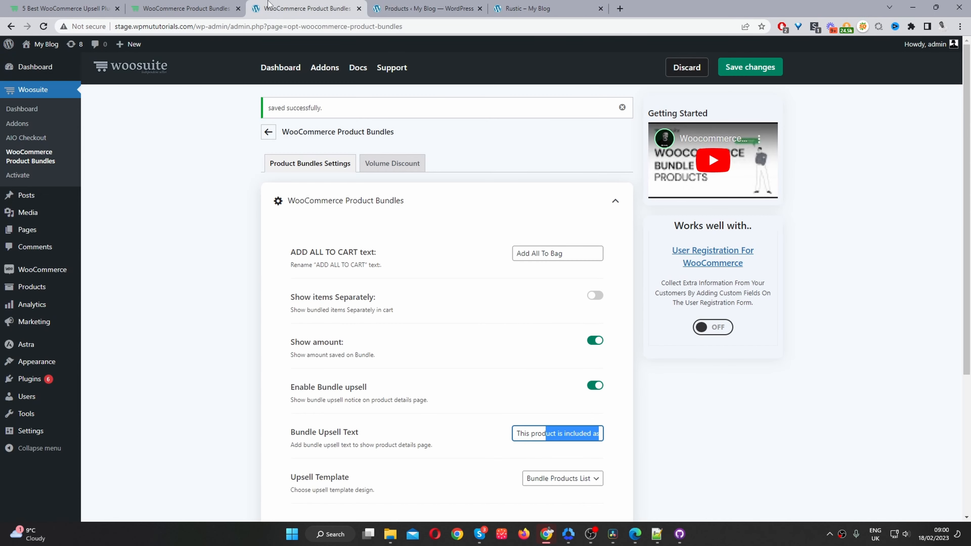
{"action": "scroll", "coordinate": [513, 483], "scroll_direction": "down", "scroll_amount": 3}
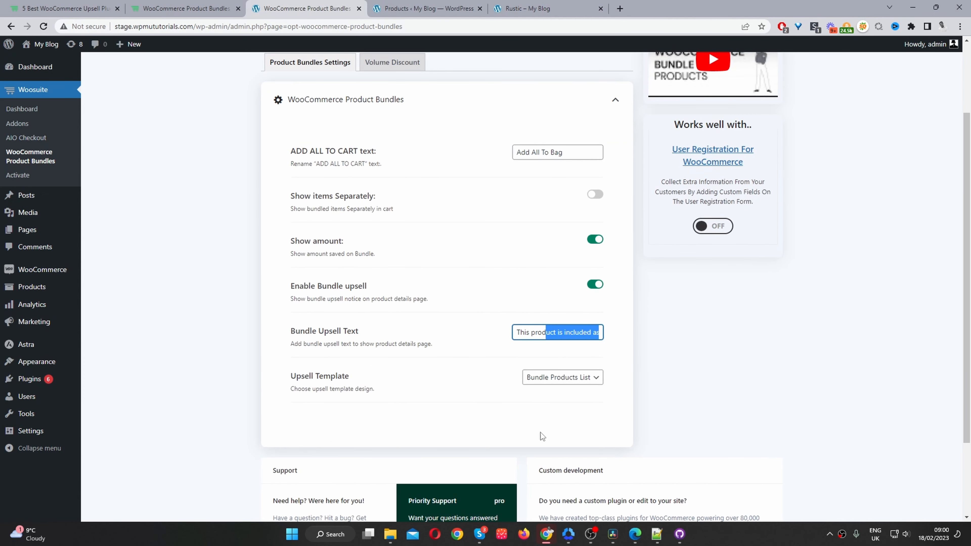
{"action": "triple_click", "coordinate": [522, 332]}
{"action": "type", "text": "Fre"}
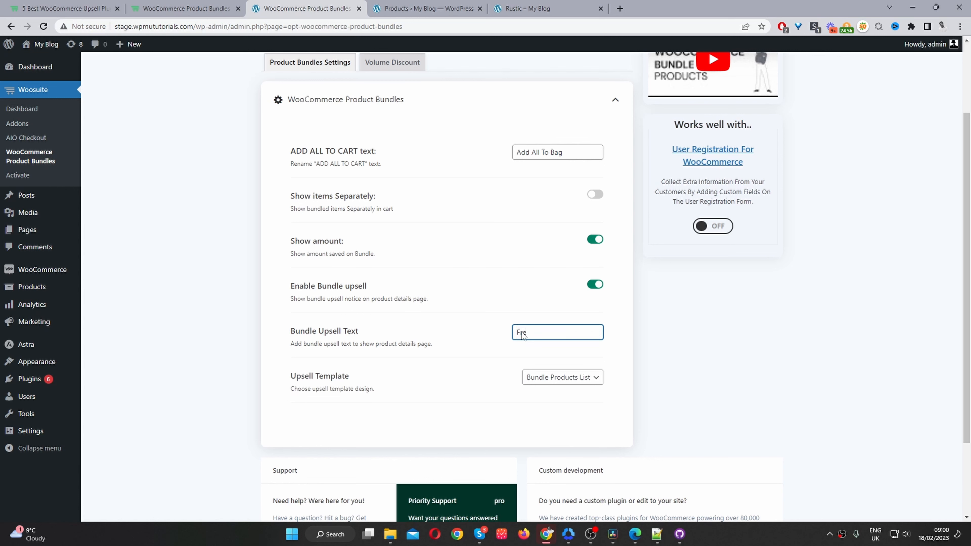
{"action": "type", "text": "que"}
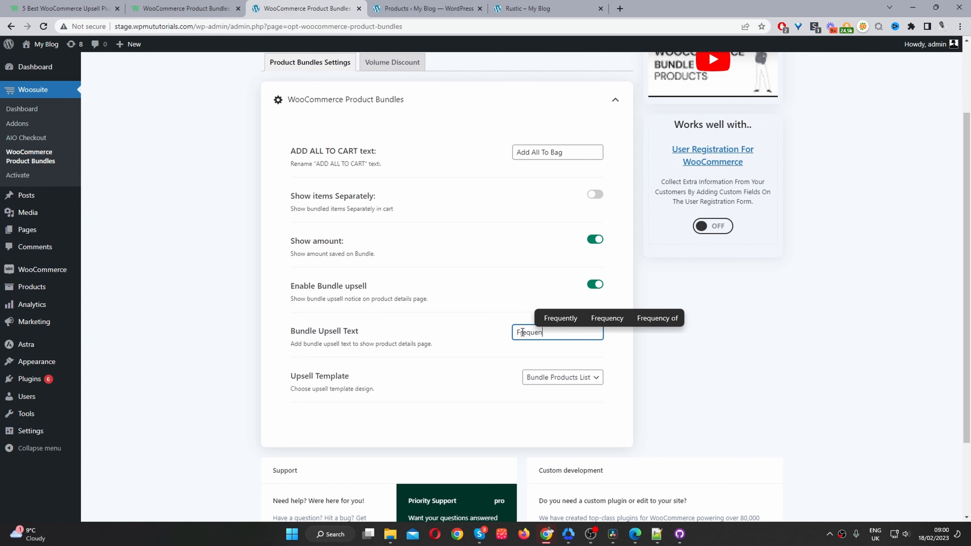
{"action": "type", "text": "n"}
{"action": "left_click", "coordinate": [560, 318]}
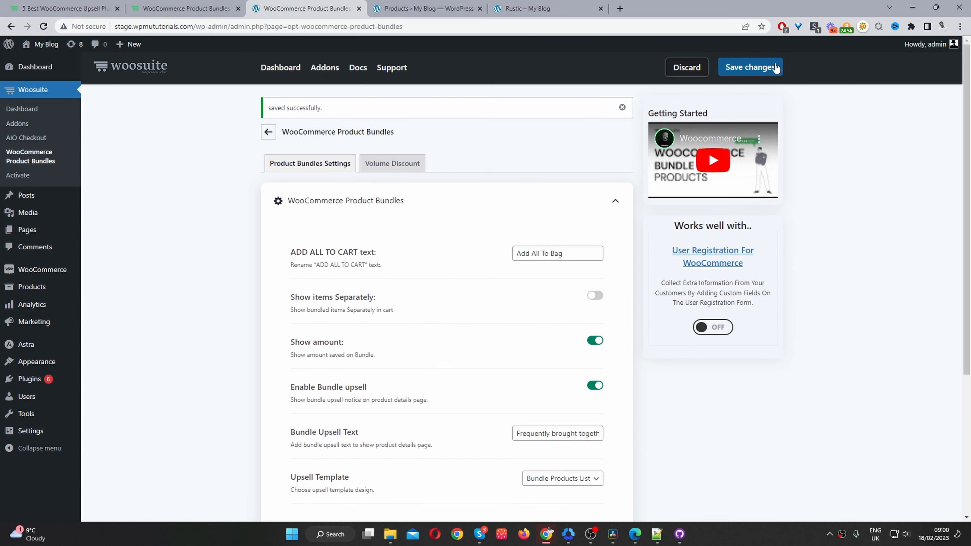
{"action": "left_click", "coordinate": [776, 67]}
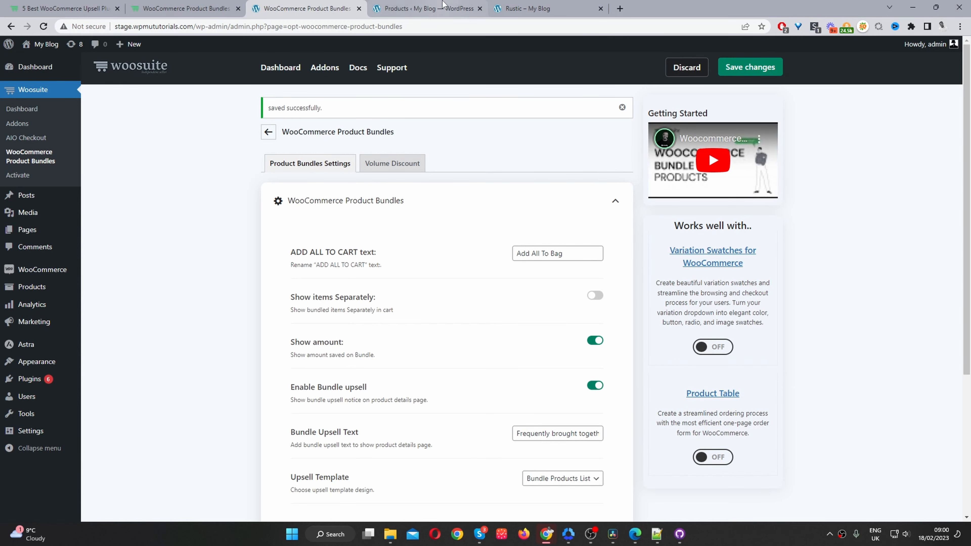
- Refresh the Rustic product page and check the bundle section's new heading, included items and pricing
{"action": "left_click", "coordinate": [552, 11]}
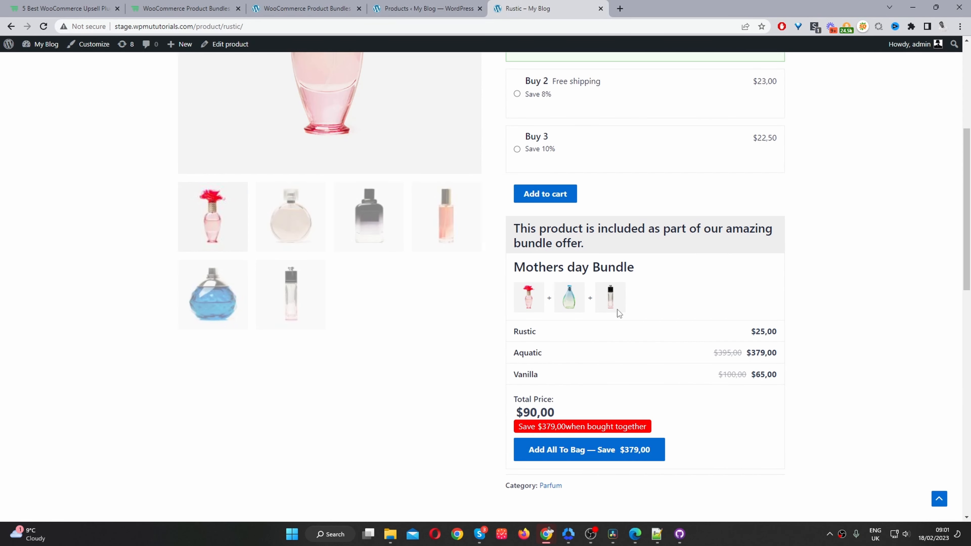
{"action": "left_click", "coordinate": [43, 26]}
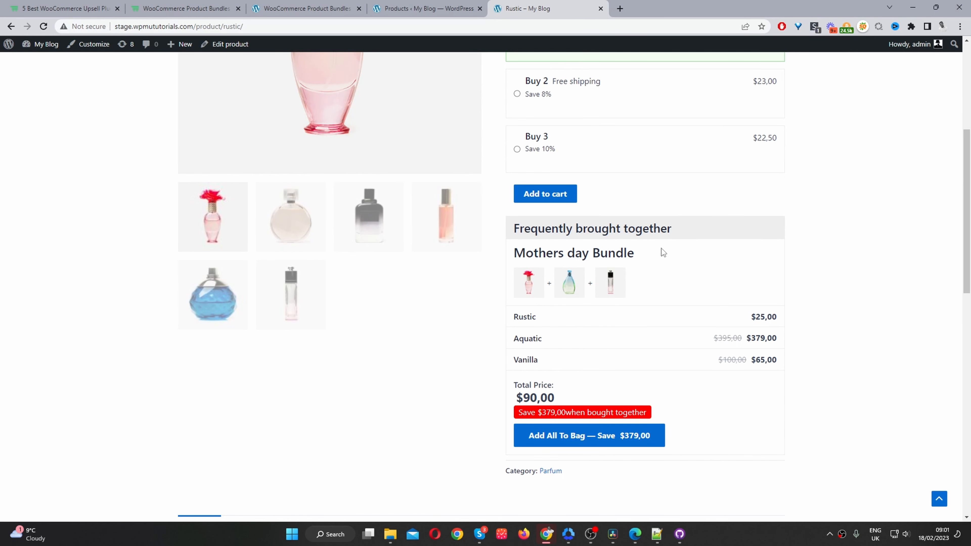
{"action": "scroll", "coordinate": [708, 340], "scroll_direction": "up", "scroll_amount": 5}
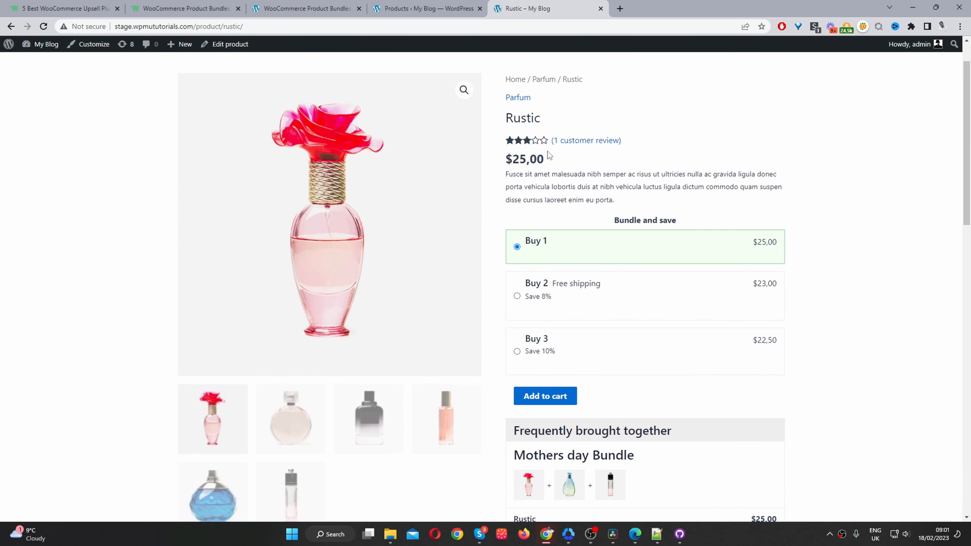
{"action": "scroll", "coordinate": [548, 152], "scroll_direction": "down", "scroll_amount": 5}
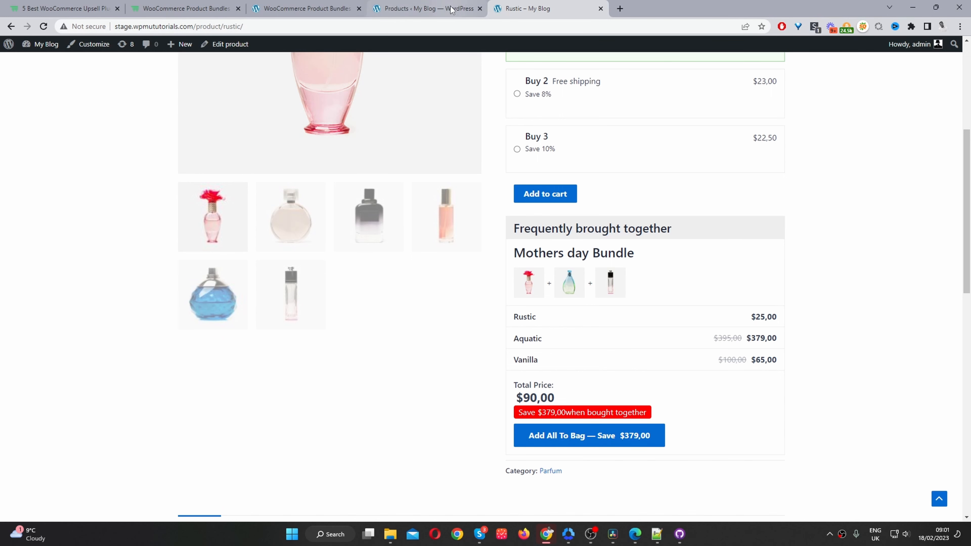
- Return to the products list and open the Mothers day Bundle product for editing
{"action": "left_click", "coordinate": [436, 8]}
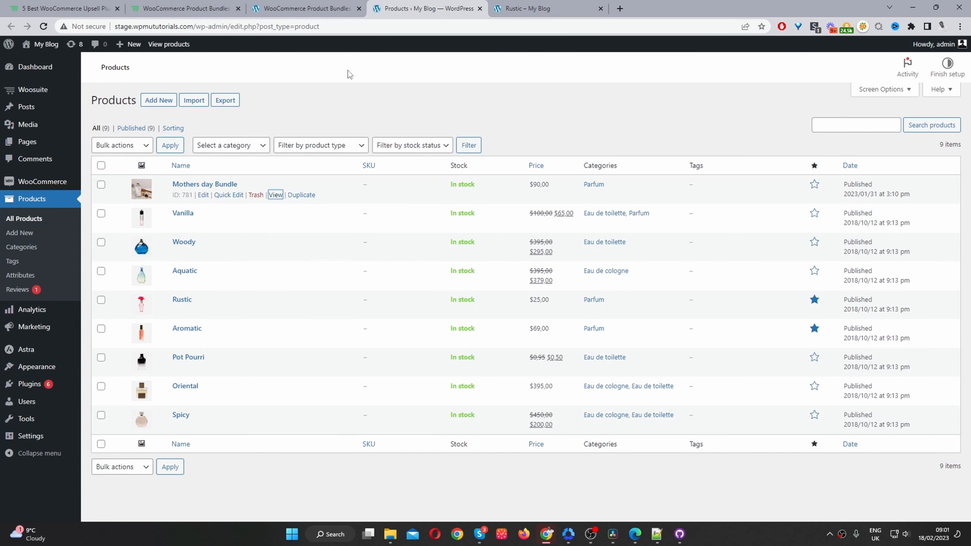
{"action": "left_click", "coordinate": [203, 194]}
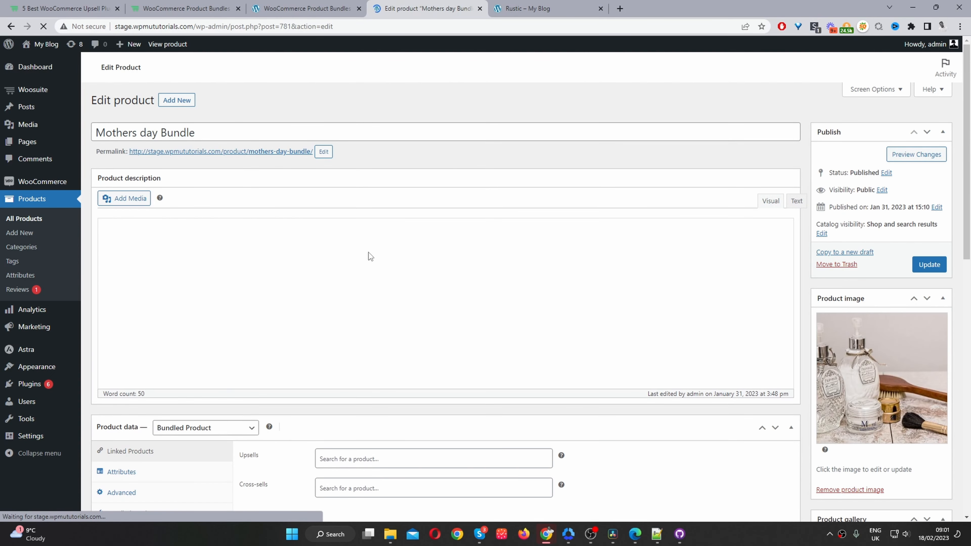
- Review the bundle's title, description and product type choices, and open its Bundled Products settings
{"action": "double_click", "coordinate": [215, 129]}
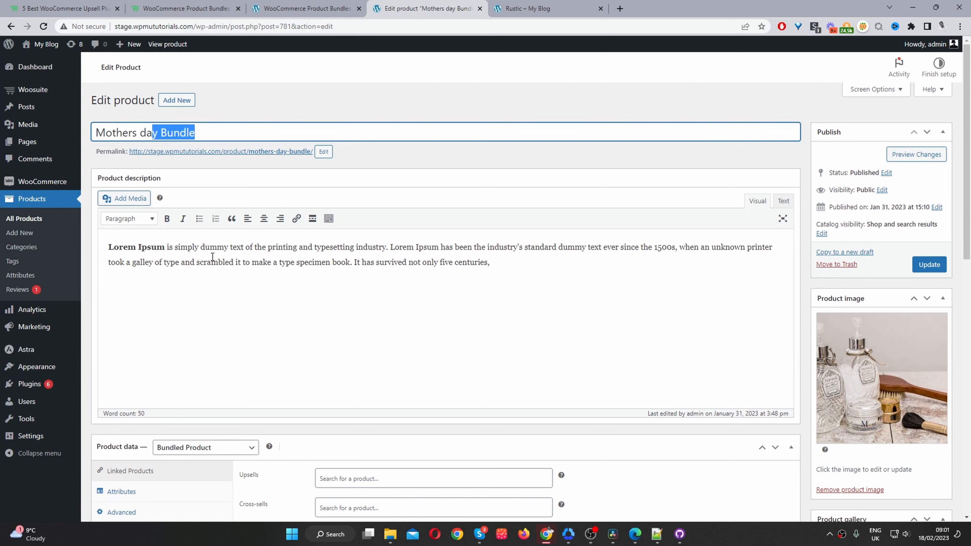
{"action": "left_click_drag", "start_coordinate": [218, 262], "coordinate": [132, 262]}
{"action": "scroll", "coordinate": [914, 370], "scroll_direction": "down", "scroll_amount": 2}
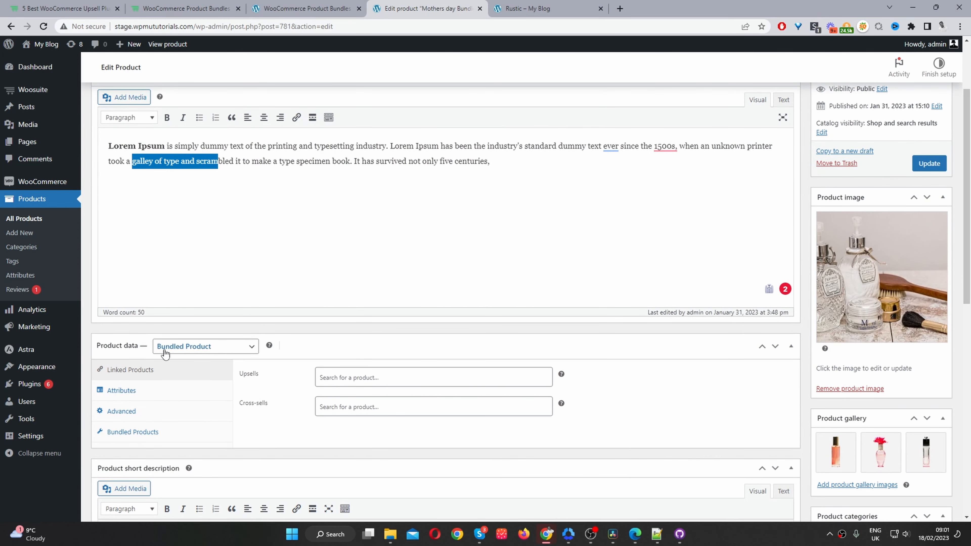
{"action": "left_click", "coordinate": [176, 347]}
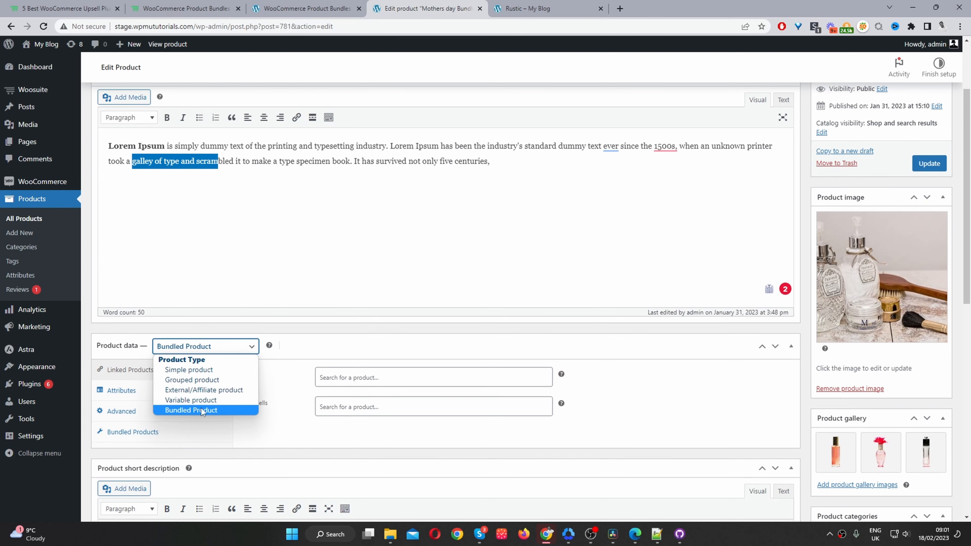
{"action": "left_click", "coordinate": [335, 346]}
{"action": "left_click", "coordinate": [334, 346]}
{"action": "scroll", "coordinate": [324, 372], "scroll_direction": "down", "scroll_amount": 1}
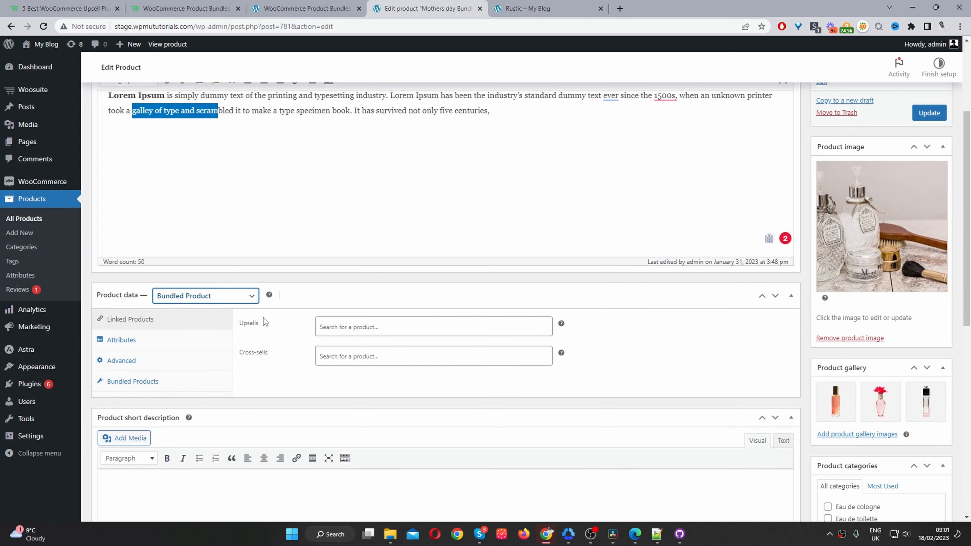
{"action": "left_click", "coordinate": [119, 388]}
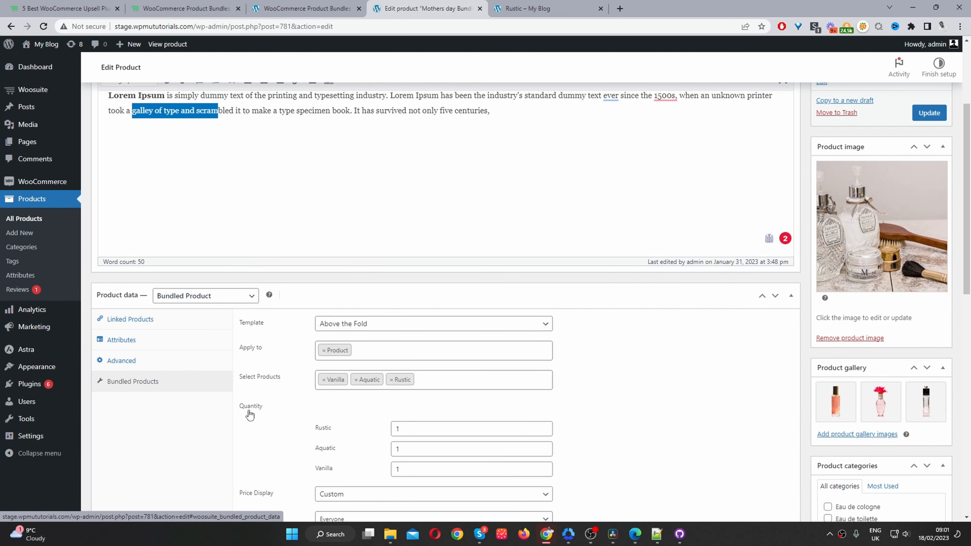
{"action": "scroll", "coordinate": [250, 409], "scroll_direction": "down", "scroll_amount": 1}
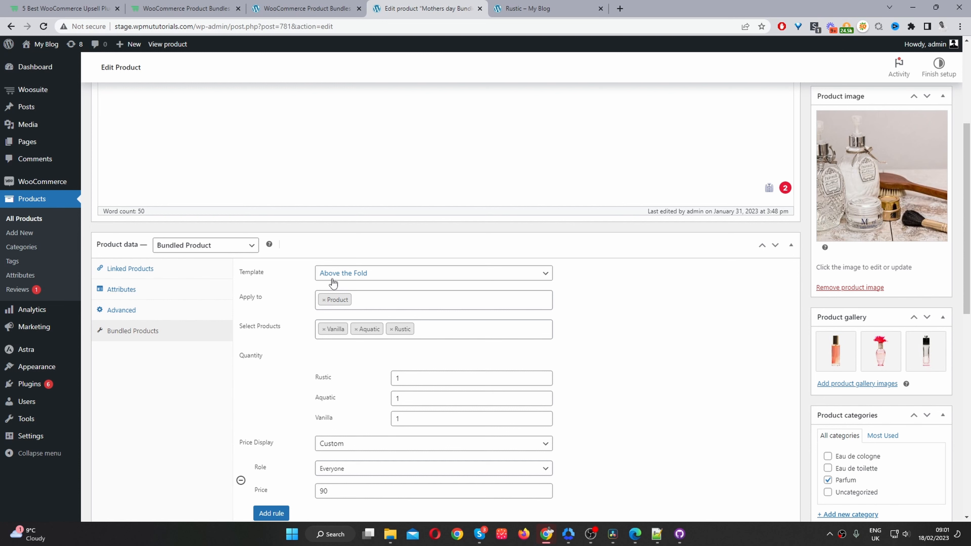
- Extend what the bundle applies to with Product Category and select the Eau de toilette category
{"action": "left_click", "coordinate": [369, 298]}
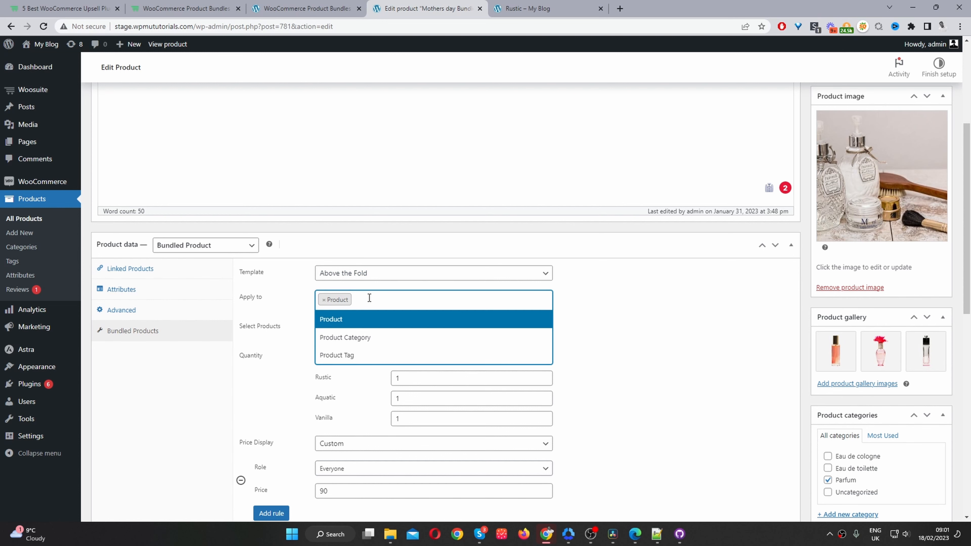
{"action": "left_click", "coordinate": [369, 339]}
{"action": "left_click", "coordinate": [353, 358]}
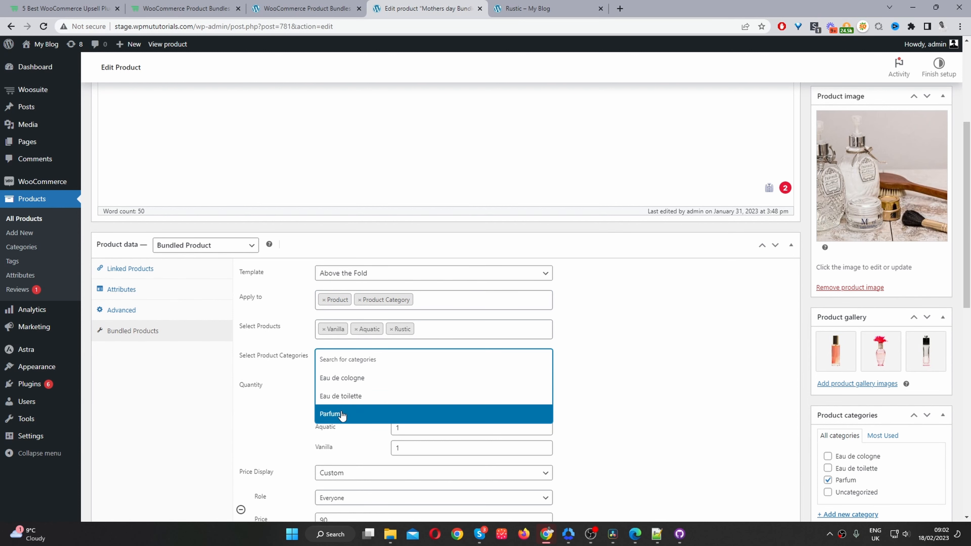
{"action": "left_click", "coordinate": [342, 402]}
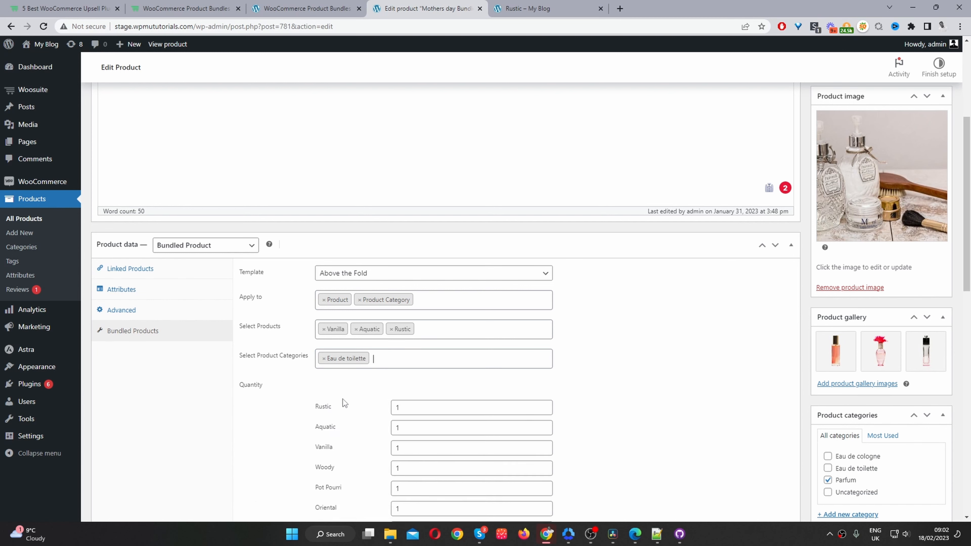
- Set the quantity of the Rustic product in the bundle to 4
{"action": "scroll", "coordinate": [472, 479], "scroll_direction": "down", "scroll_amount": 2}
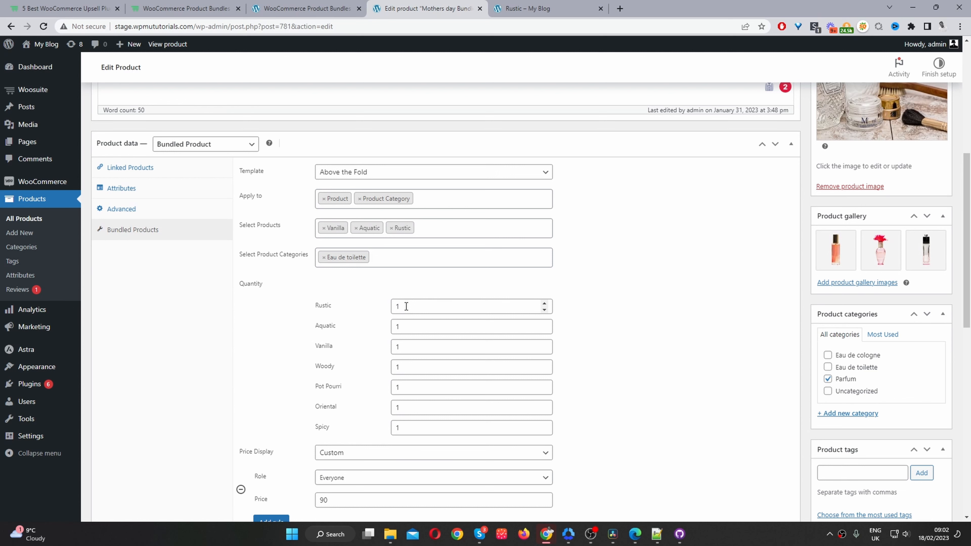
{"action": "double_click", "coordinate": [395, 306]}
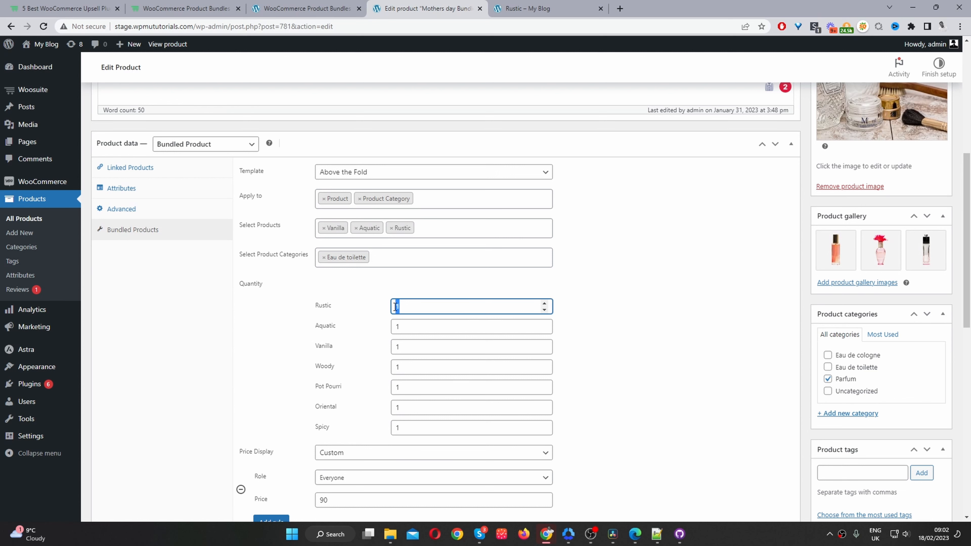
{"action": "type", "text": "4"}
{"action": "left_click", "coordinate": [712, 370]}
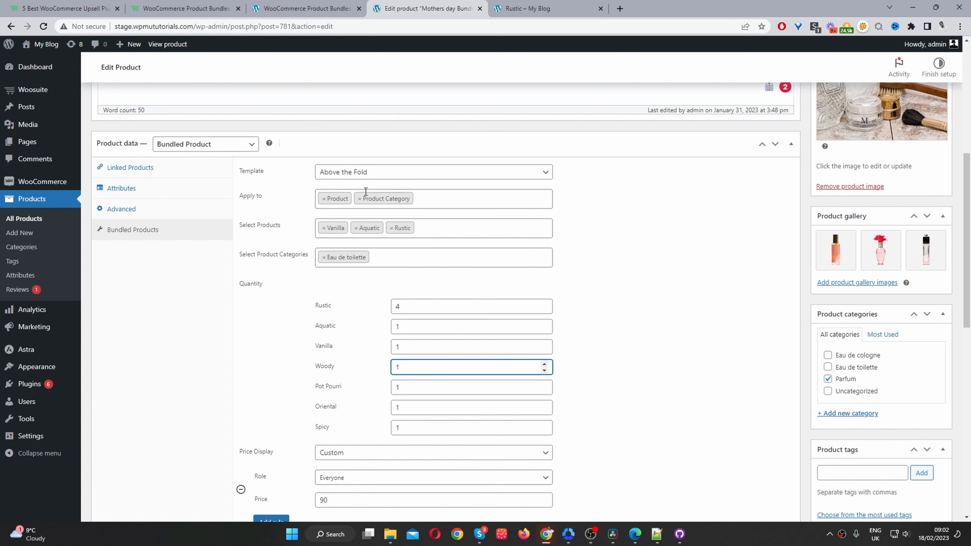
- Remove Product Category from what the bundle applies to
{"action": "left_click", "coordinate": [361, 201]}
{"action": "left_click", "coordinate": [359, 198]}
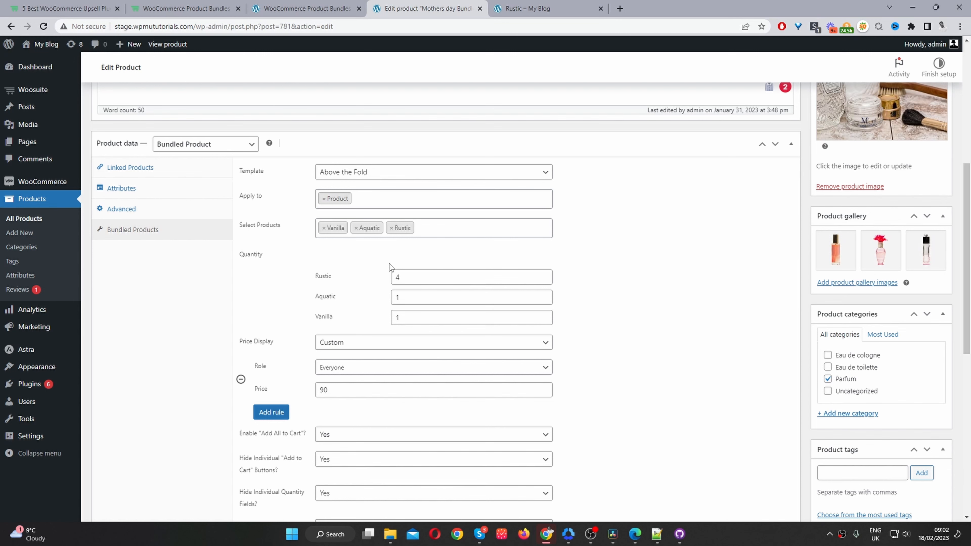
- Check the Price Display choices, add a second custom price rule and set the first rule's role to Customer
{"action": "scroll", "coordinate": [390, 267], "scroll_direction": "down", "scroll_amount": 1}
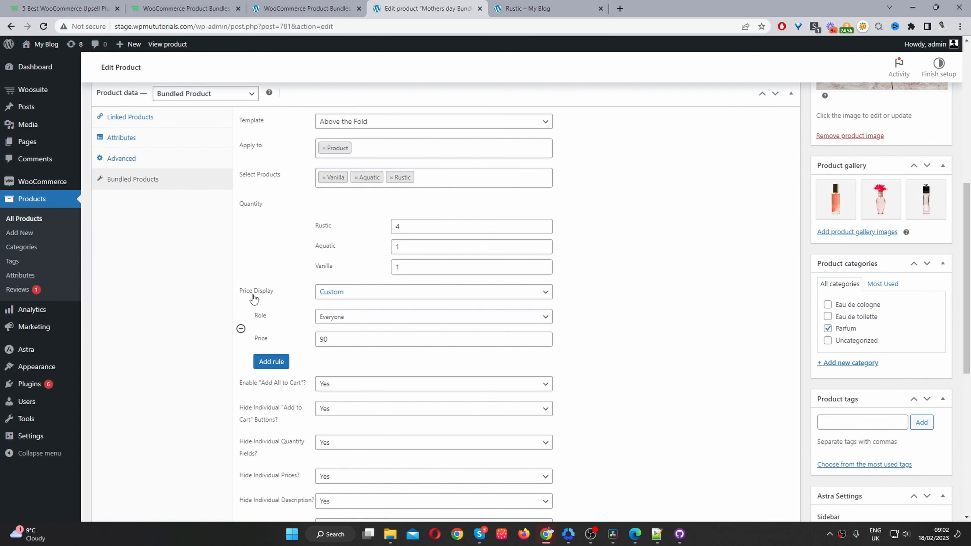
{"action": "left_click", "coordinate": [342, 293]}
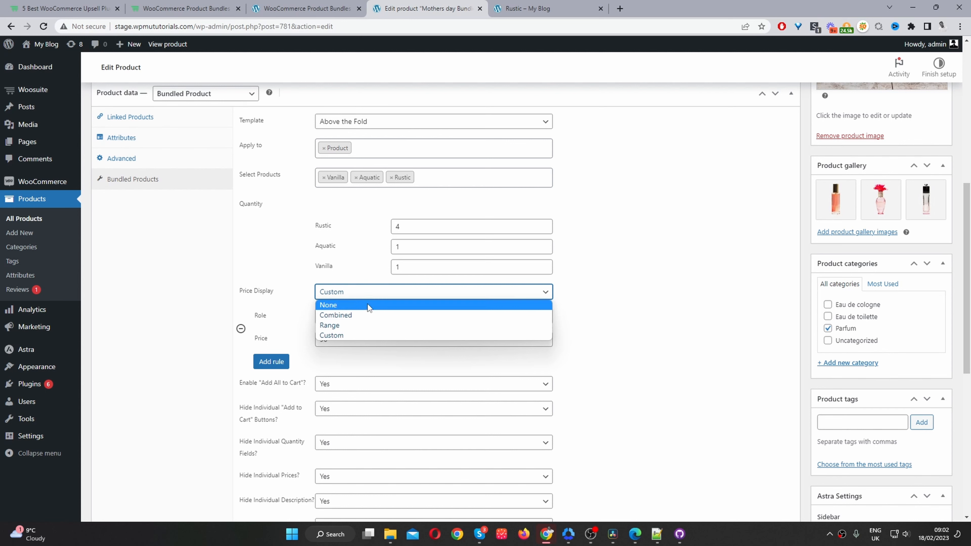
{"action": "left_click", "coordinate": [658, 293]}
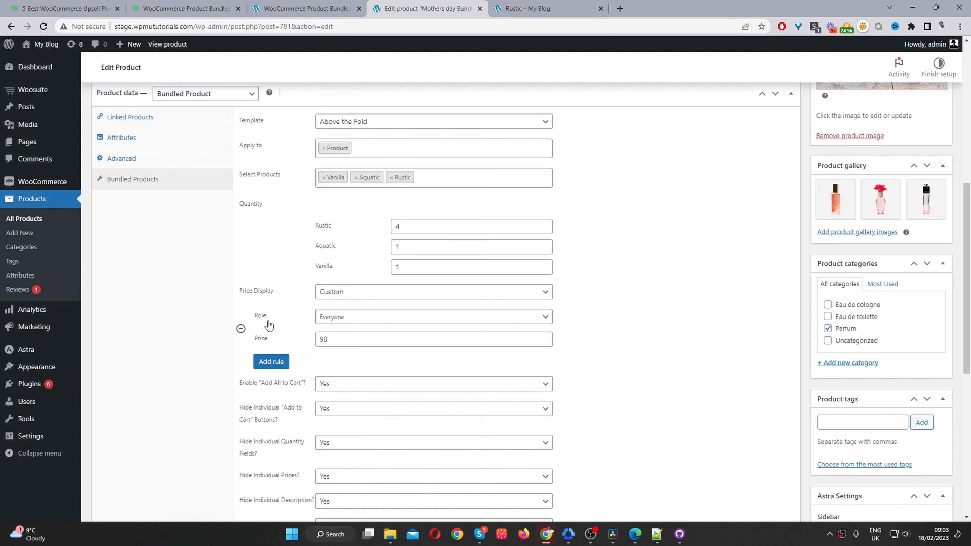
{"action": "left_click", "coordinate": [277, 361]}
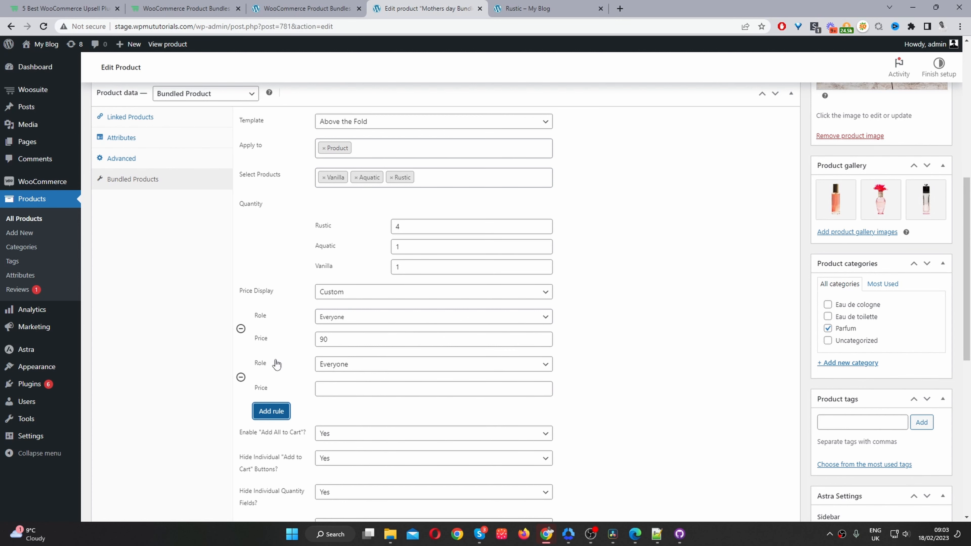
{"action": "left_click", "coordinate": [347, 318]}
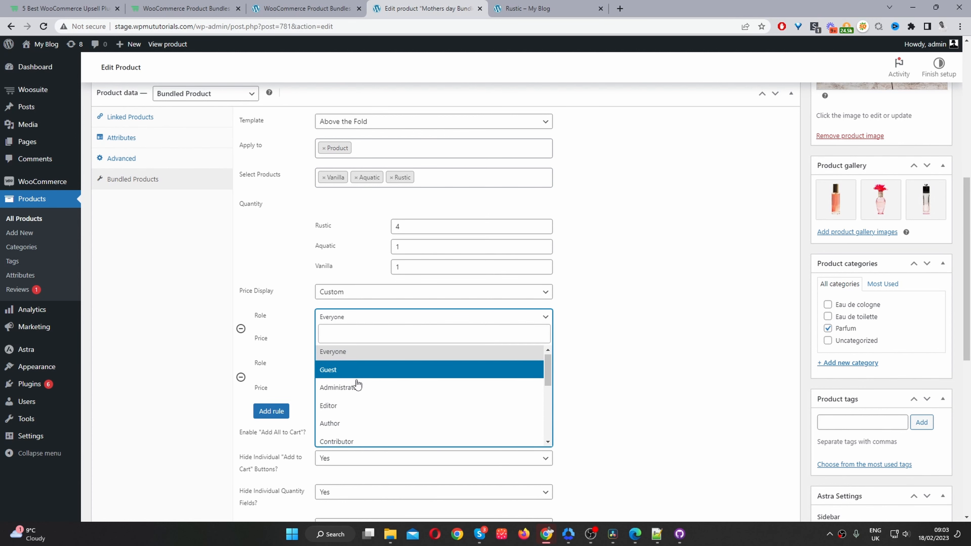
{"action": "scroll", "coordinate": [357, 385], "scroll_direction": "down", "scroll_amount": 3}
{"action": "left_click", "coordinate": [326, 378]}
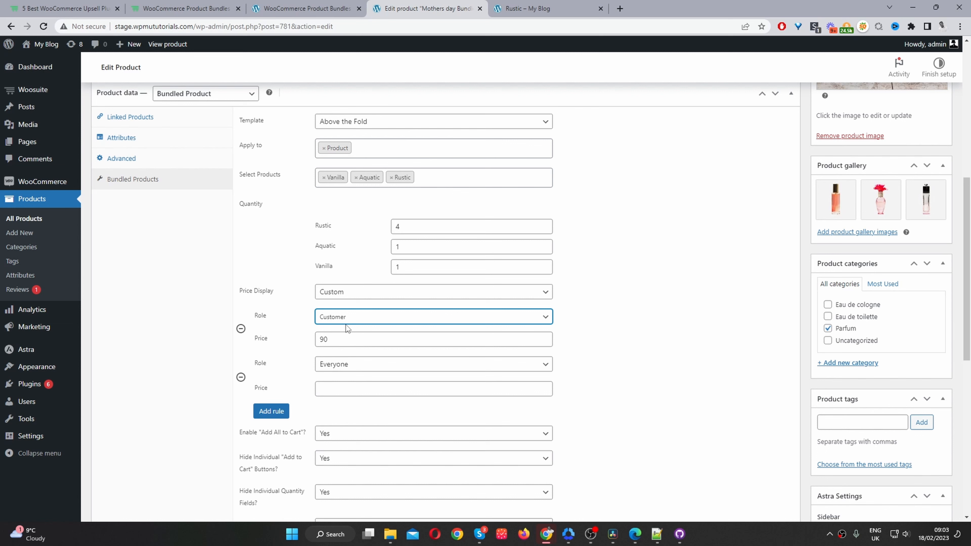
{"action": "double_click", "coordinate": [325, 342]}
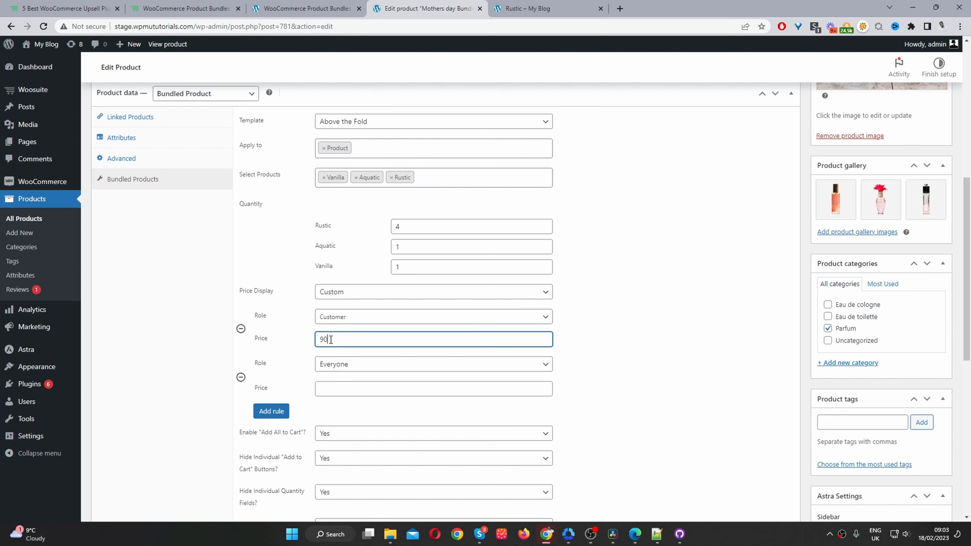
- Set the second price rule's role to Wholesale Customer and its price to 45
{"action": "left_click", "coordinate": [350, 368]}
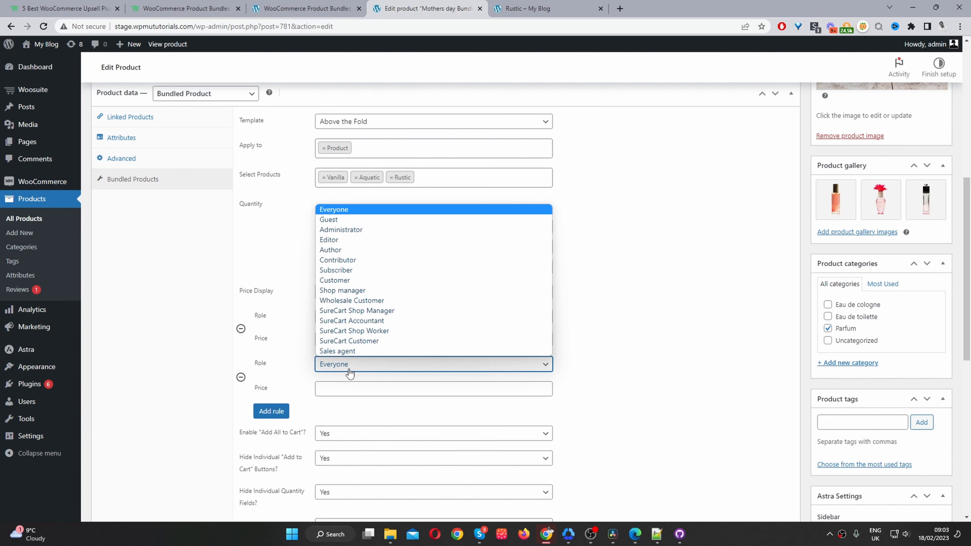
{"action": "left_click", "coordinate": [362, 300]}
{"action": "left_click", "coordinate": [331, 390]}
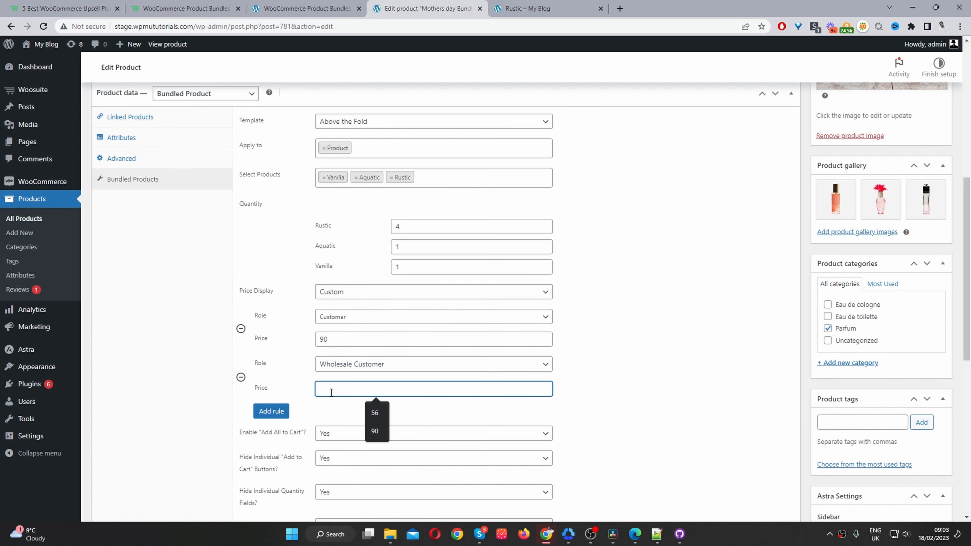
{"action": "type", "text": "45"}
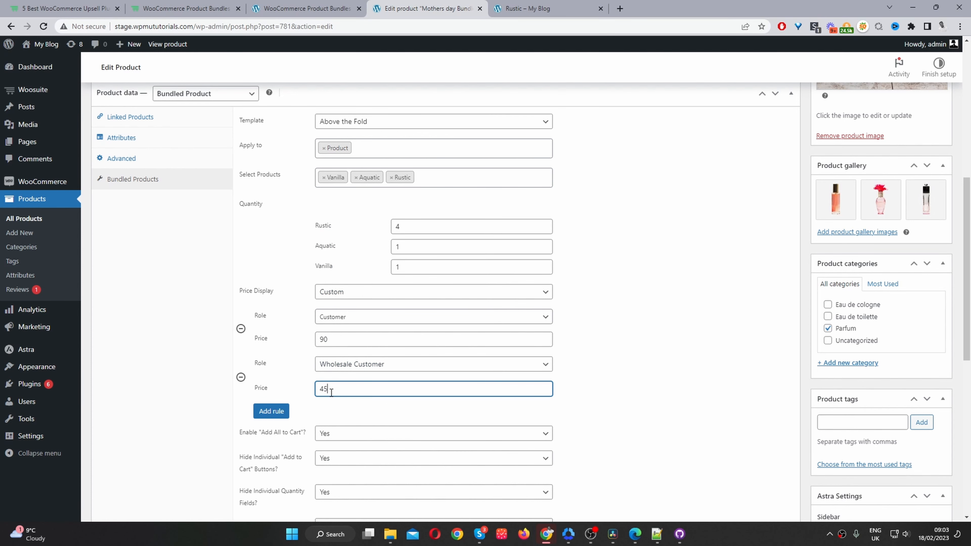
{"action": "left_click", "coordinate": [571, 376]}
- Review the remaining bundle display and discount options, and compare them with the bundle section on the Rustic product page
{"action": "scroll", "coordinate": [416, 335], "scroll_direction": "down", "scroll_amount": 4}
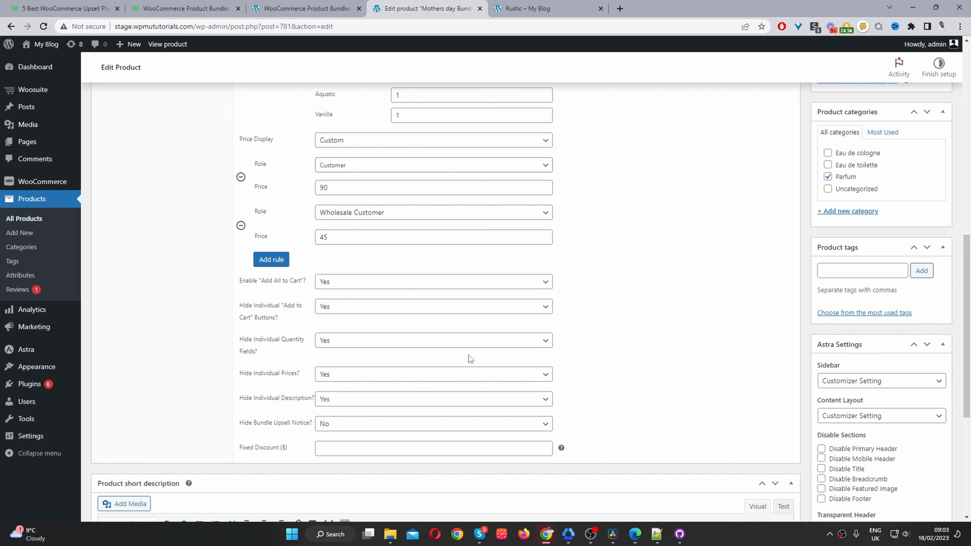
{"action": "left_click", "coordinate": [561, 7]}
{"action": "scroll", "coordinate": [711, 238], "scroll_direction": "down", "scroll_amount": 1}
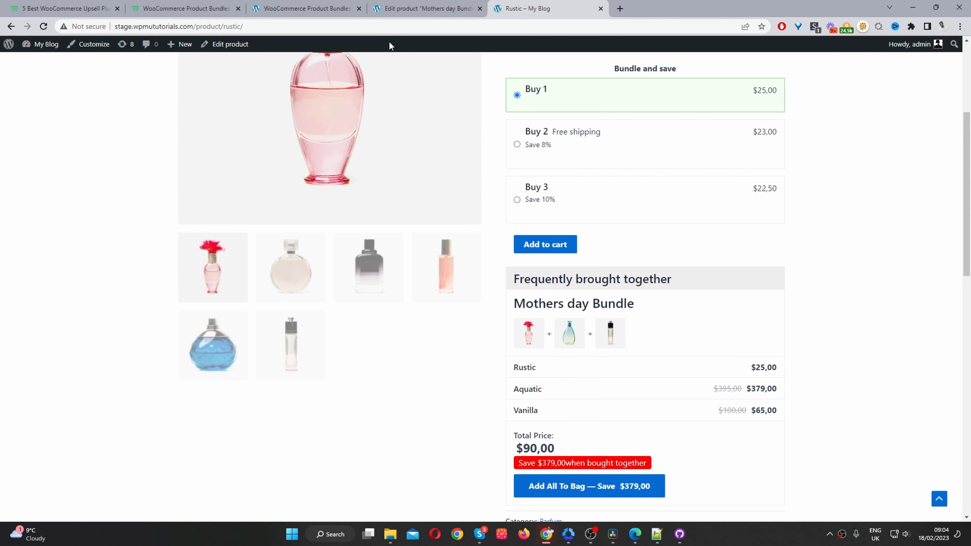
- Open the Volume Discount section of the WooCommerce Product Bundles settings
{"action": "left_click", "coordinate": [337, 9]}
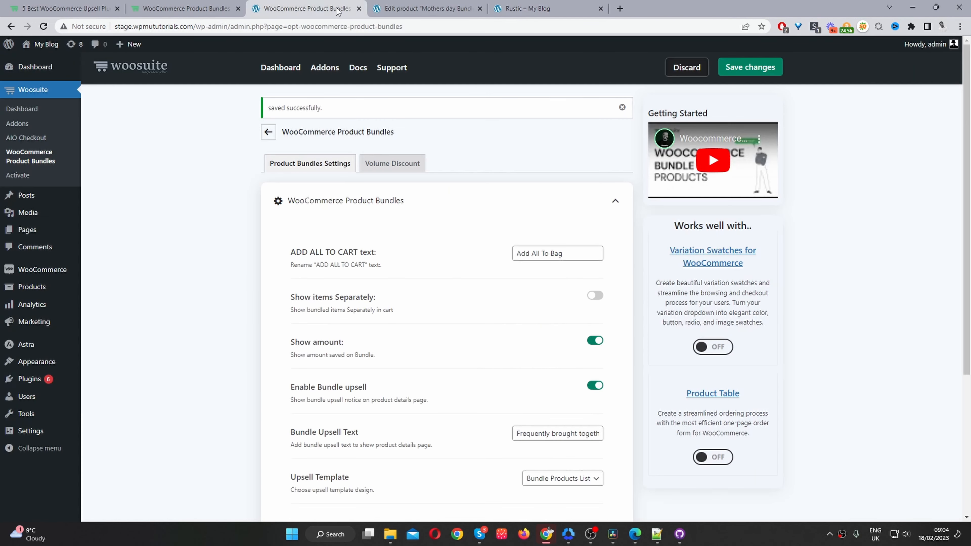
{"action": "left_click", "coordinate": [394, 174]}
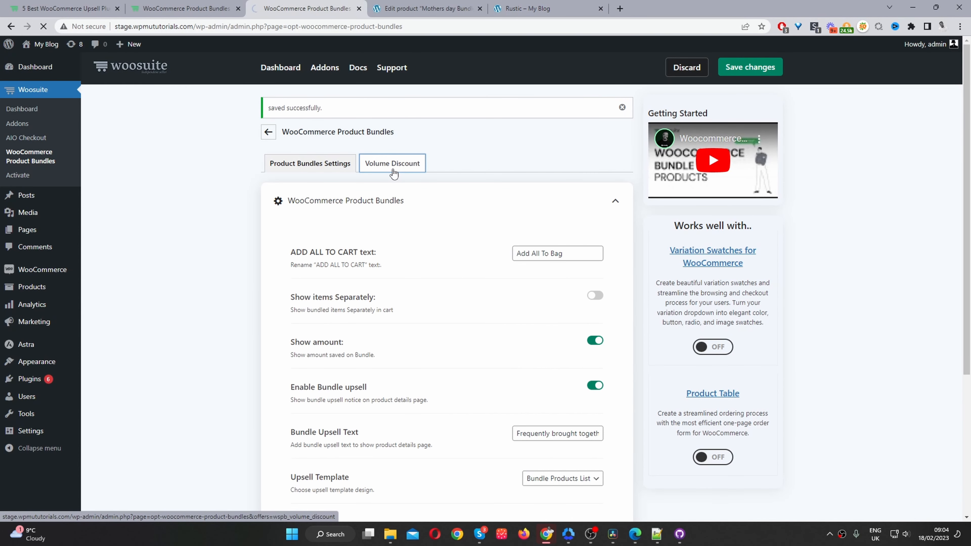
- Examine the "Bundle and save" offers on the Rustic product page by selecting the Buy 2 and Buy 3 tiers
{"action": "left_click", "coordinate": [530, 8]}
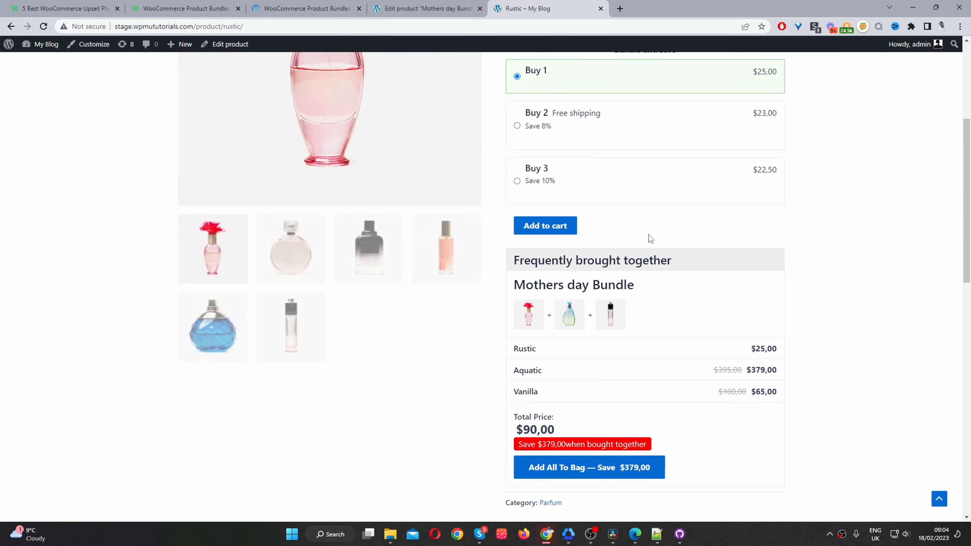
{"action": "scroll", "coordinate": [648, 234], "scroll_direction": "up", "scroll_amount": 3}
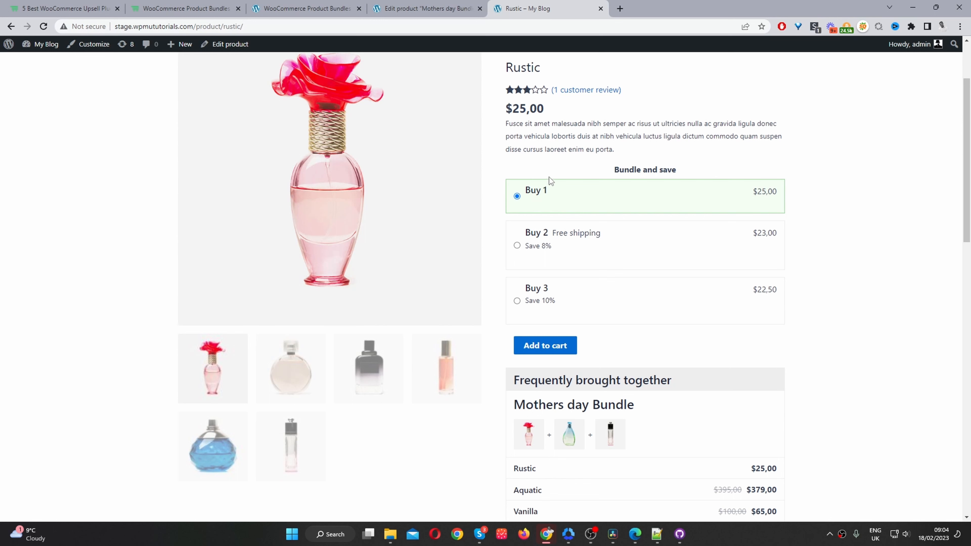
{"action": "left_click", "coordinate": [517, 245]}
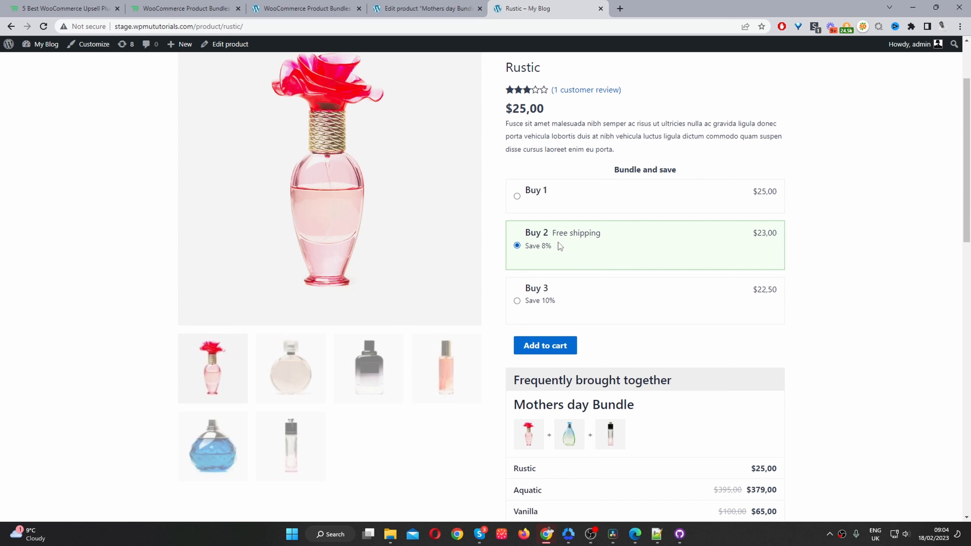
{"action": "left_click", "coordinate": [517, 301]}
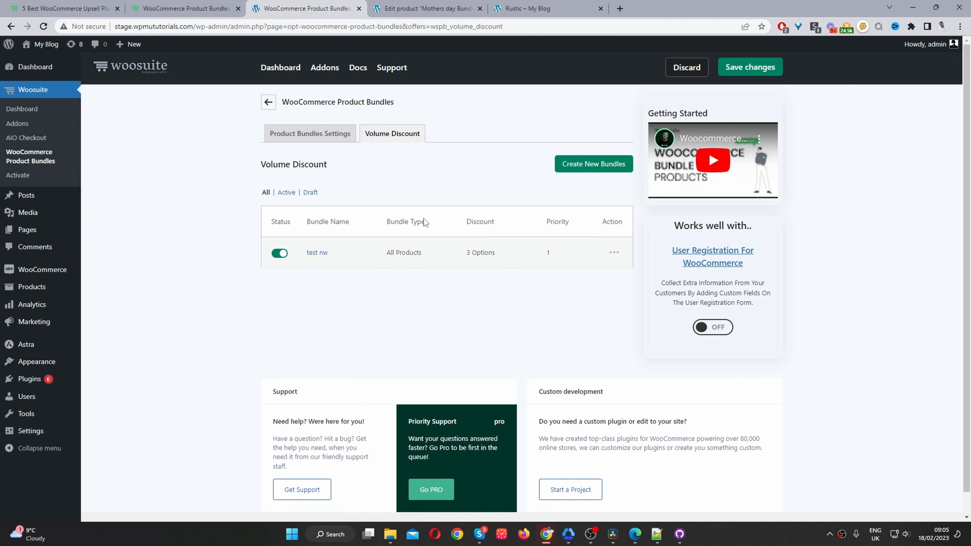
- Start a new volume discount bundle, try the Selected Categories and Selected Products scopes, and set the discounted products to All Products
{"action": "left_click", "coordinate": [592, 170]}
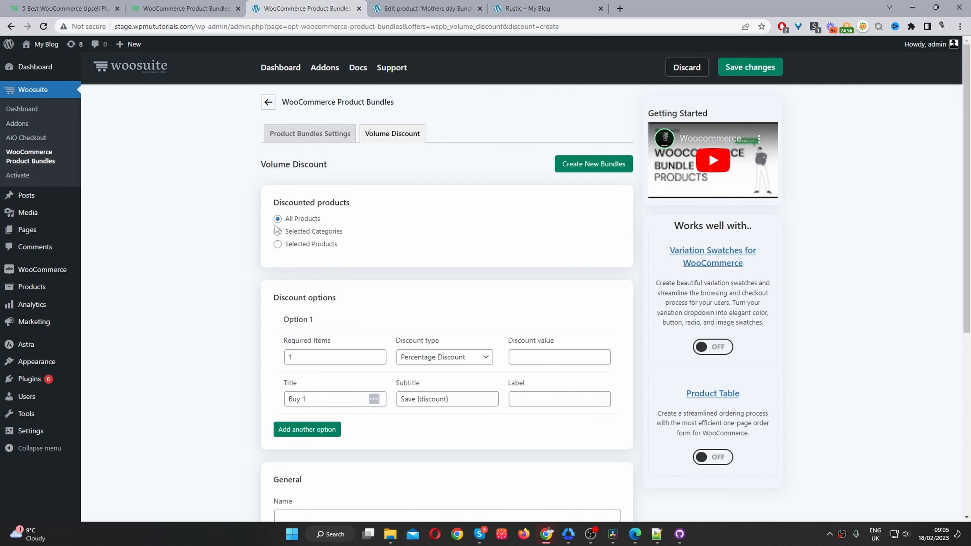
{"action": "left_click", "coordinate": [278, 232]}
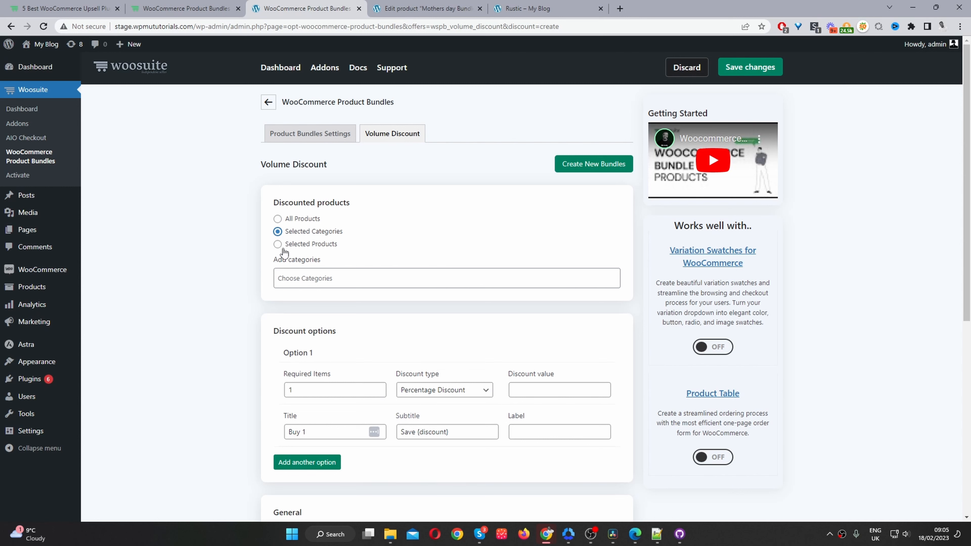
{"action": "left_click", "coordinate": [277, 244]}
{"action": "left_click", "coordinate": [303, 221]}
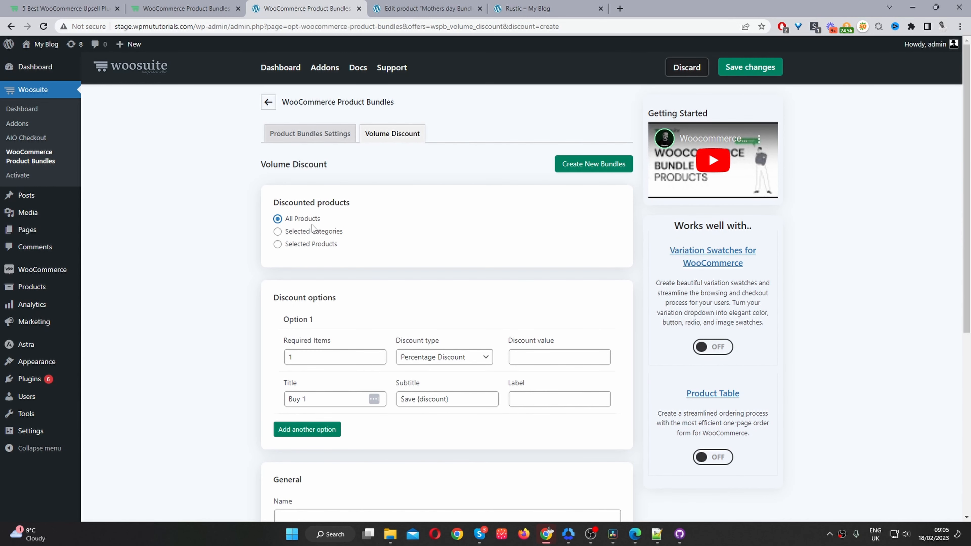
{"action": "scroll", "coordinate": [434, 293], "scroll_direction": "down", "scroll_amount": 1}
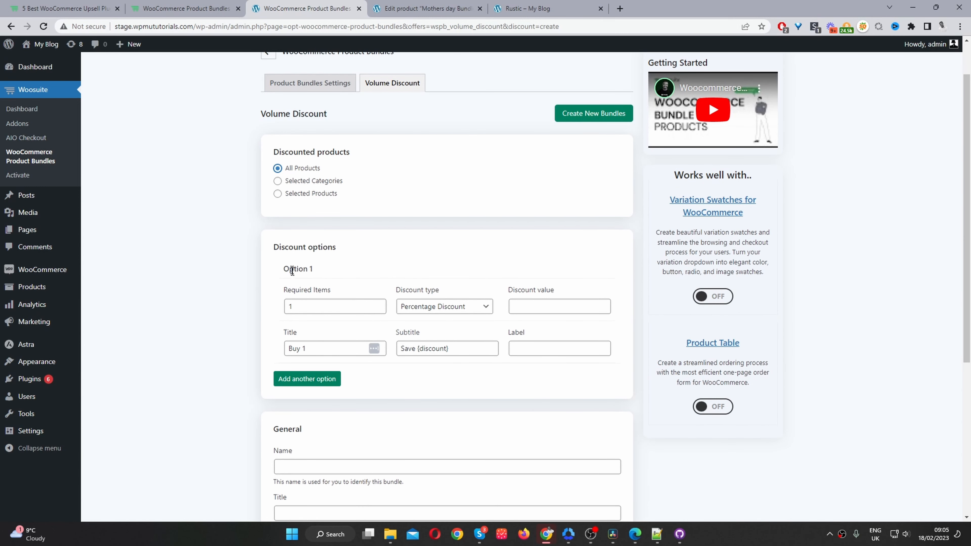
- Add a second discount option to the volume discount bundle and title the two options Single and Duo
{"action": "left_click", "coordinate": [300, 305]}
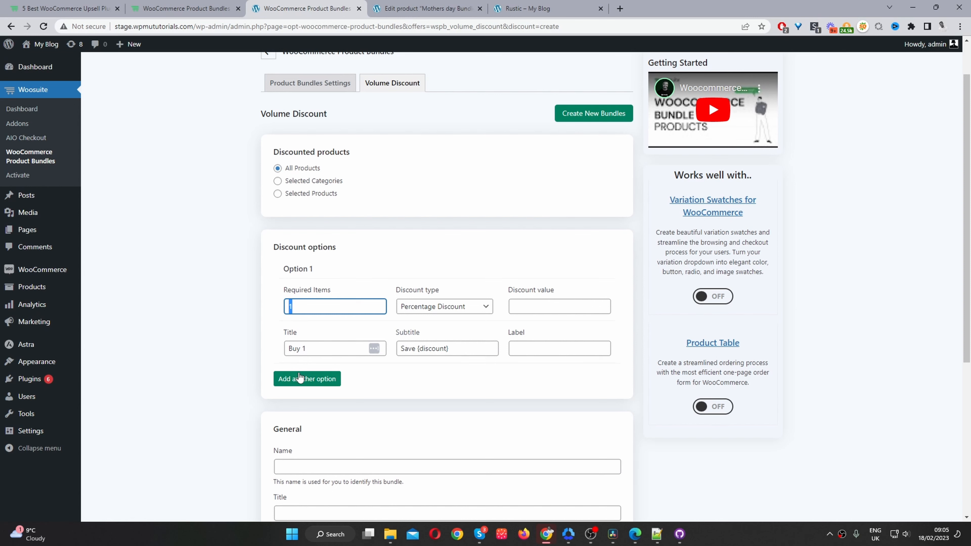
{"action": "left_click", "coordinate": [303, 378]}
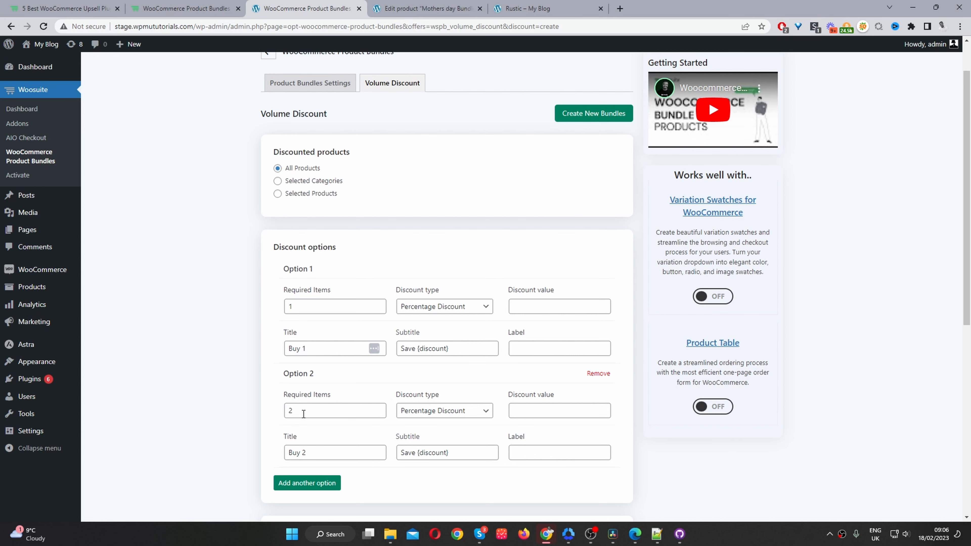
{"action": "scroll", "coordinate": [311, 442], "scroll_direction": "down", "scroll_amount": 1}
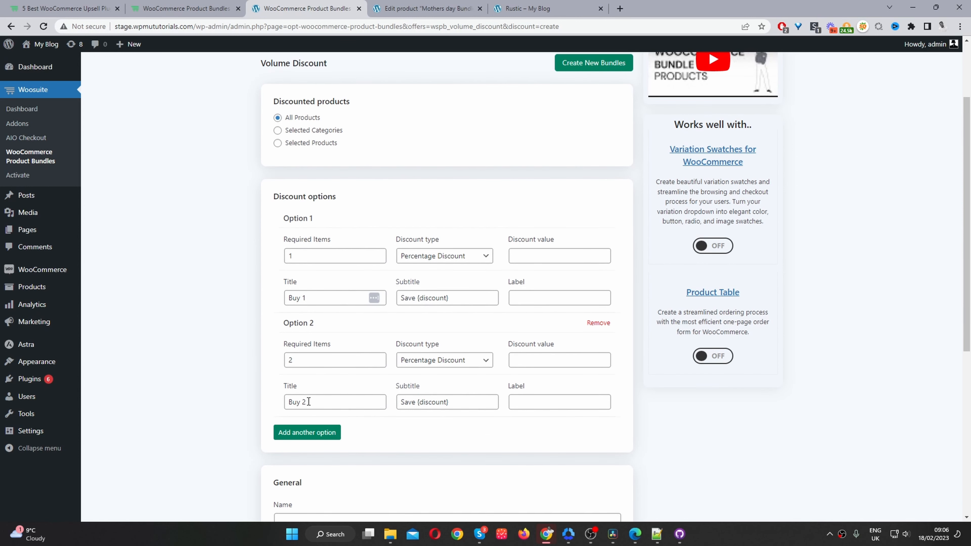
{"action": "left_click_drag", "start_coordinate": [307, 298], "coordinate": [268, 299]}
{"action": "type", "text": "Si"}
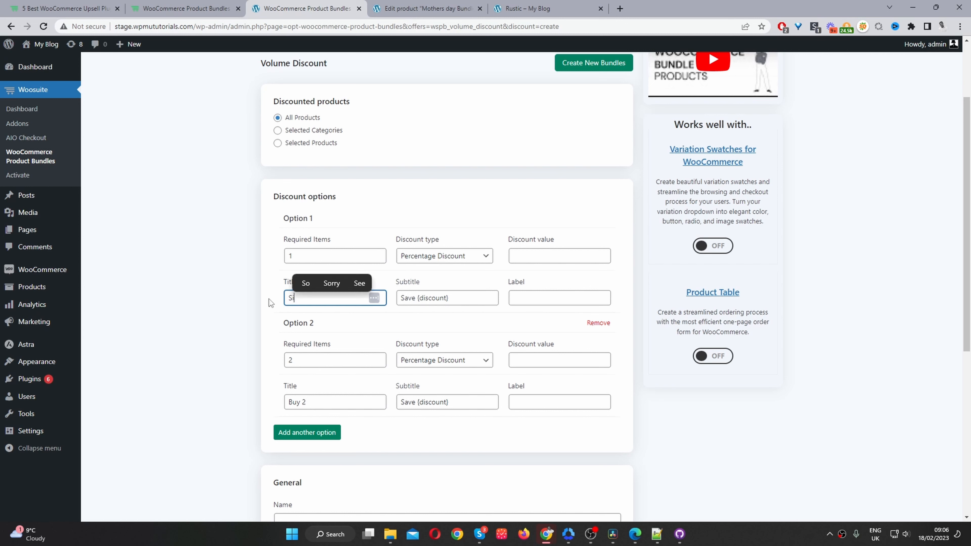
{"action": "type", "text": "ngle"}
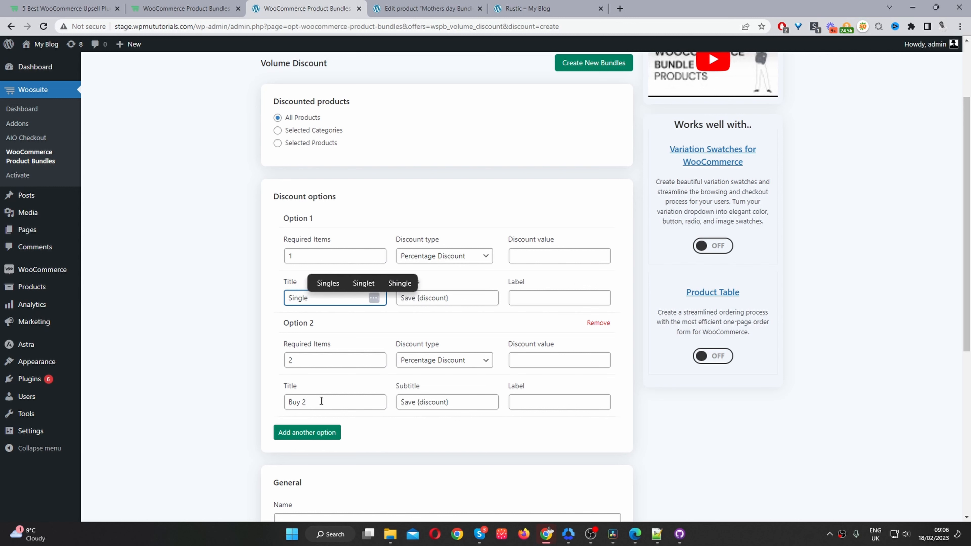
{"action": "left_click_drag", "start_coordinate": [321, 401], "coordinate": [215, 403]}
{"action": "type", "text": "Du"}
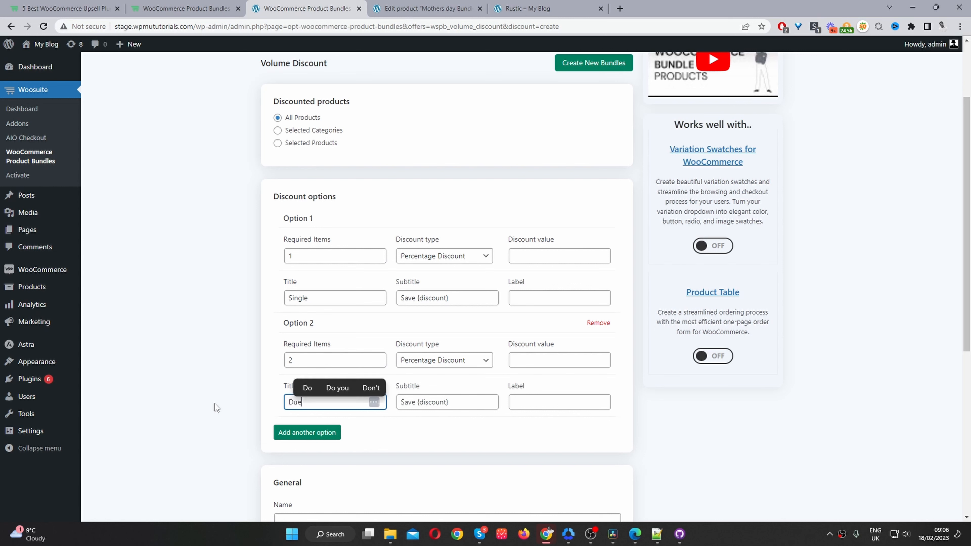
{"action": "type", "text": "o"}
- Set the Duo option's discount value to 10, keeping Percentage Discount as its discount type
{"action": "left_click", "coordinate": [464, 402]}
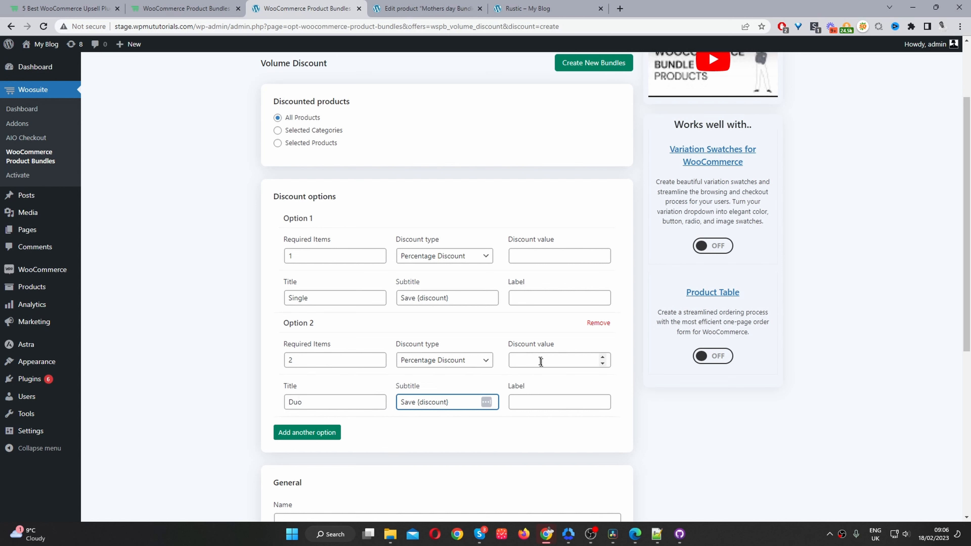
{"action": "left_click", "coordinate": [429, 359]}
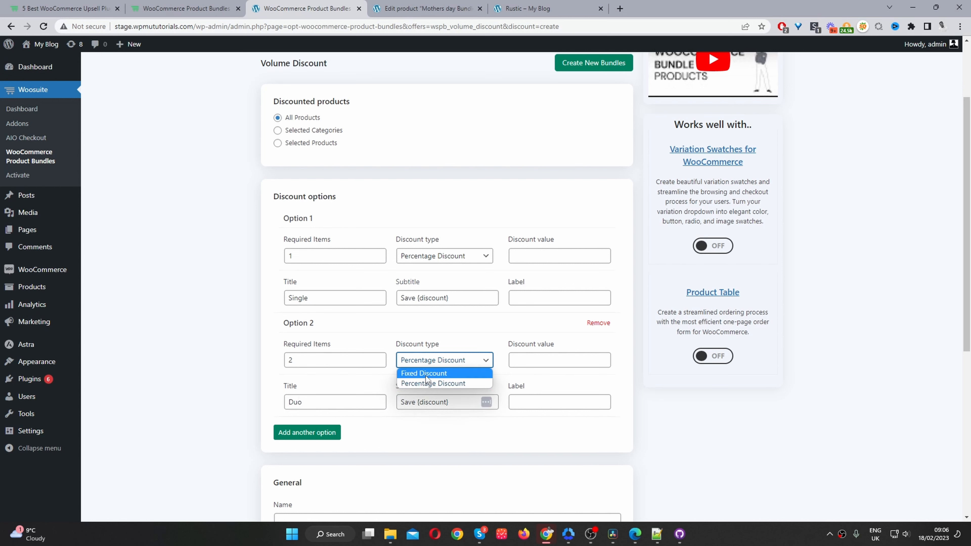
{"action": "left_click", "coordinate": [542, 359]}
{"action": "type", "text": "10"}
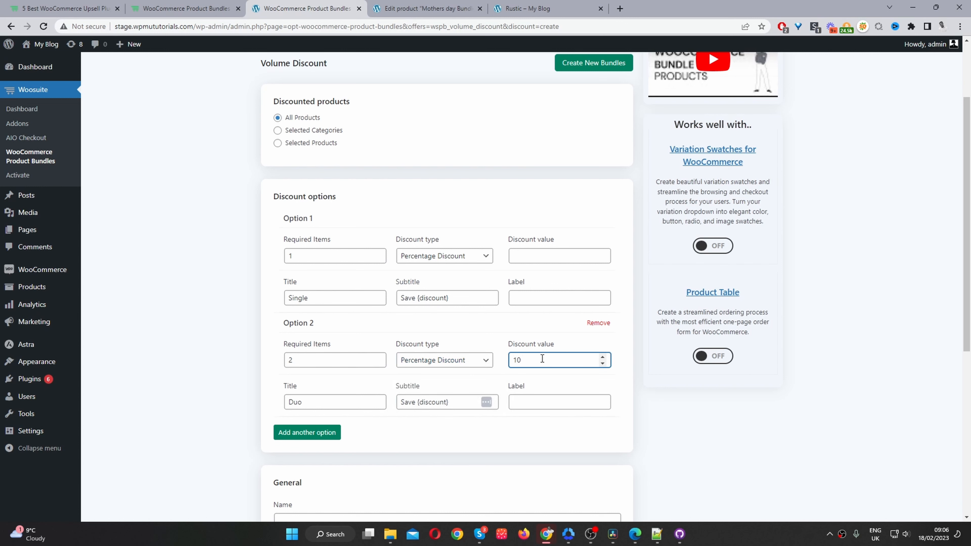
{"action": "double_click", "coordinate": [324, 358]}
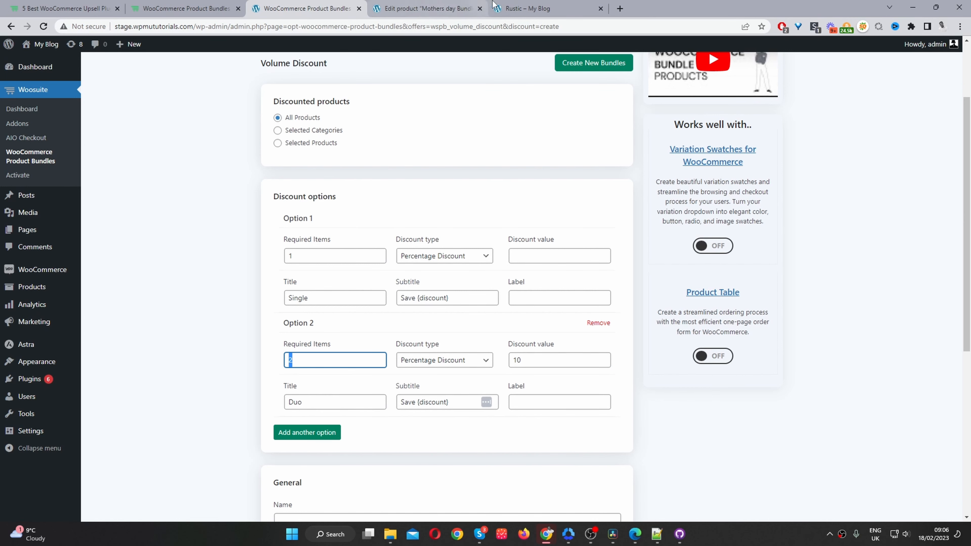
- Check how the tiers appear on the Rustic product page, and give the Duo option the label Most Popular
{"action": "left_click", "coordinate": [517, 7]}
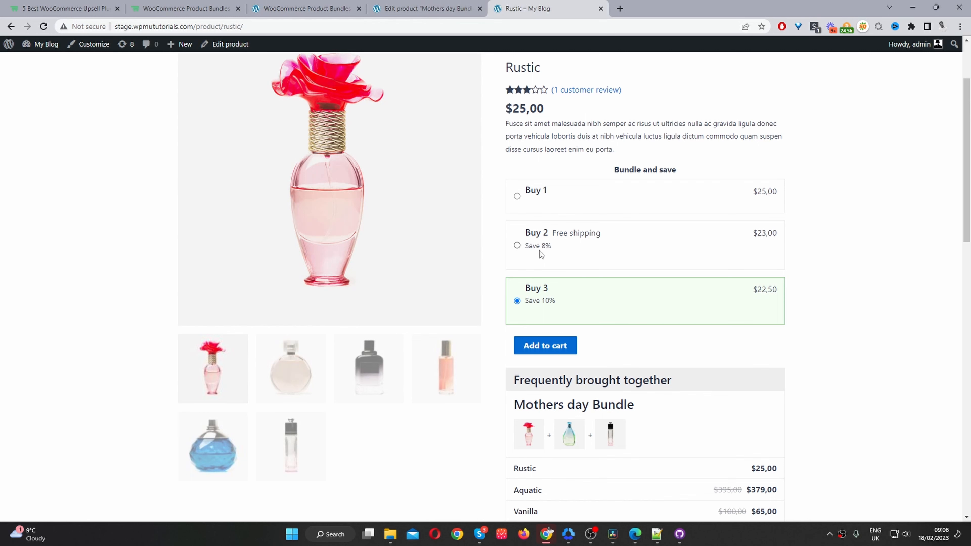
{"action": "left_click", "coordinate": [303, 8]}
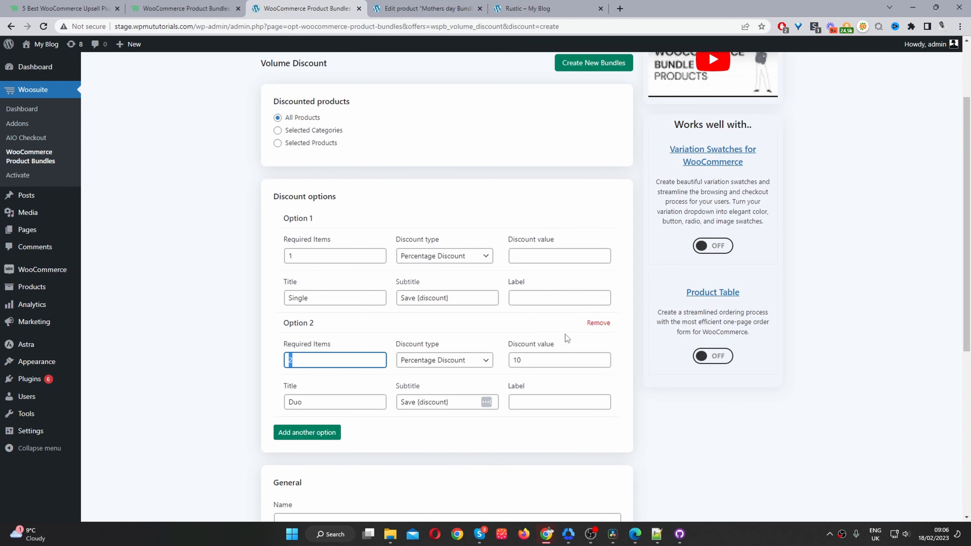
{"action": "left_click", "coordinate": [534, 404]}
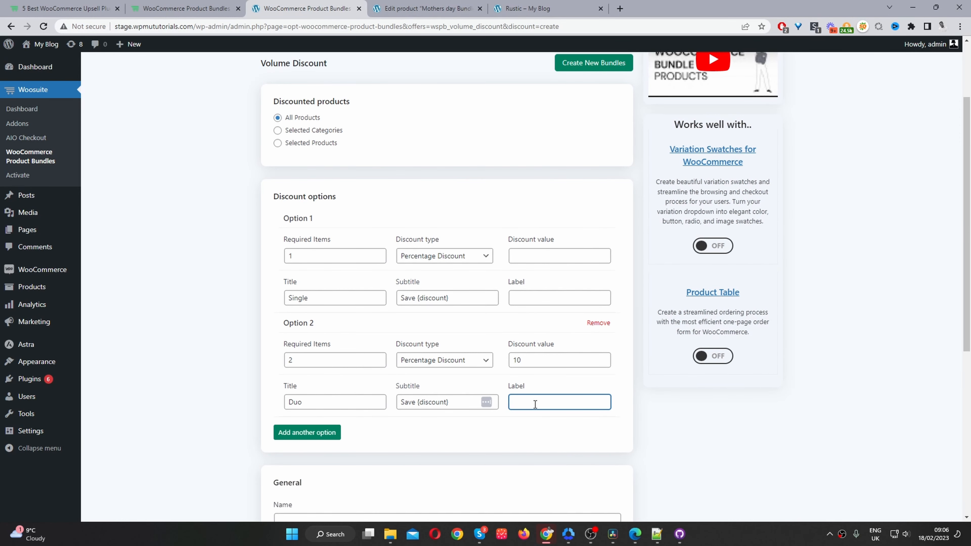
{"action": "type", "text": "Mos"}
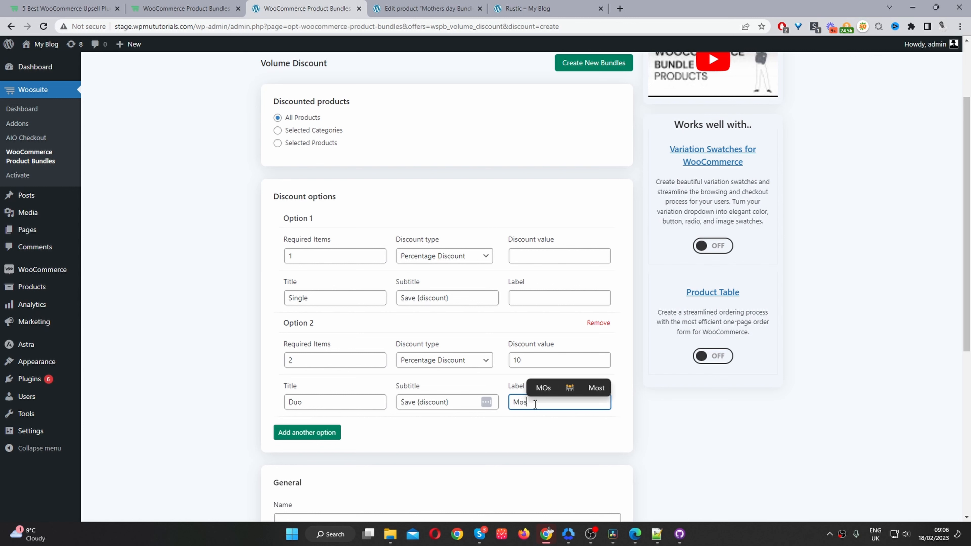
{"action": "type", "text": "t Popular"}
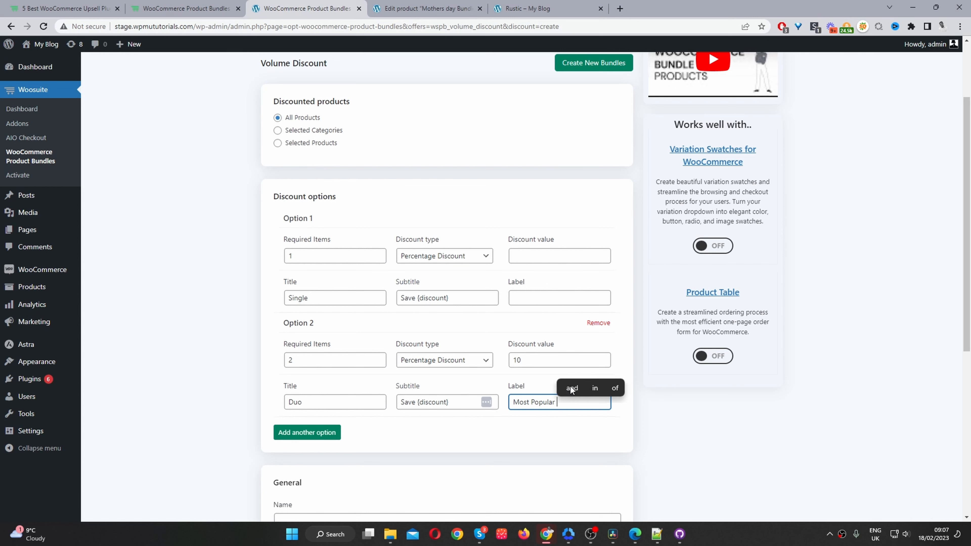
- Add a third discount option with an 18 percent discount value and the label Best Value
{"action": "left_click", "coordinate": [283, 433]}
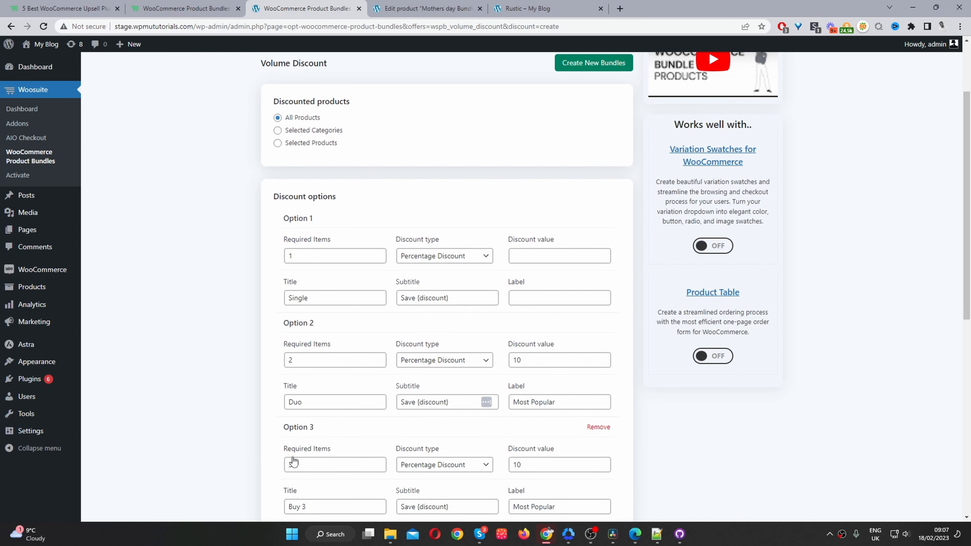
{"action": "scroll", "coordinate": [293, 462], "scroll_direction": "down", "scroll_amount": 4}
{"action": "double_click", "coordinate": [302, 312]}
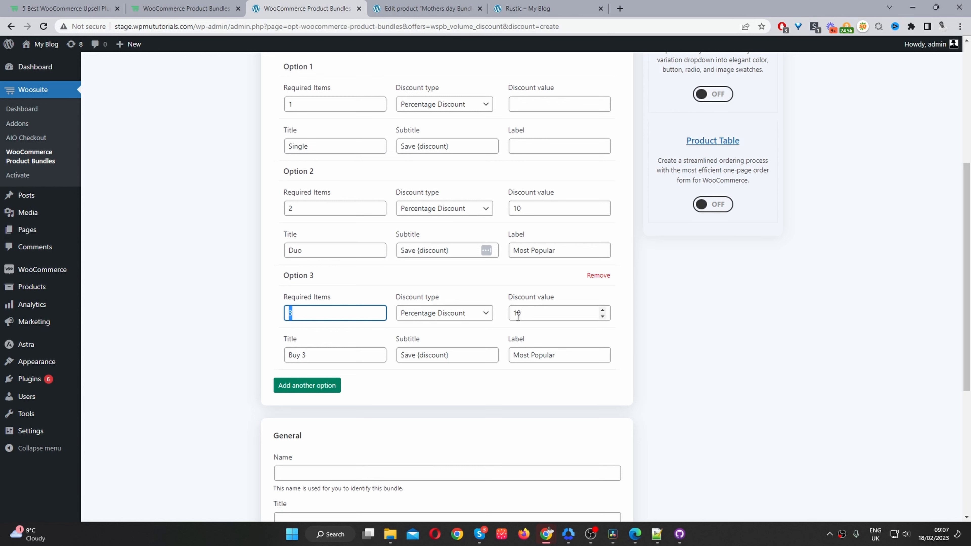
{"action": "left_click_drag", "start_coordinate": [517, 316], "coordinate": [545, 314]}
{"action": "type", "text": "89"}
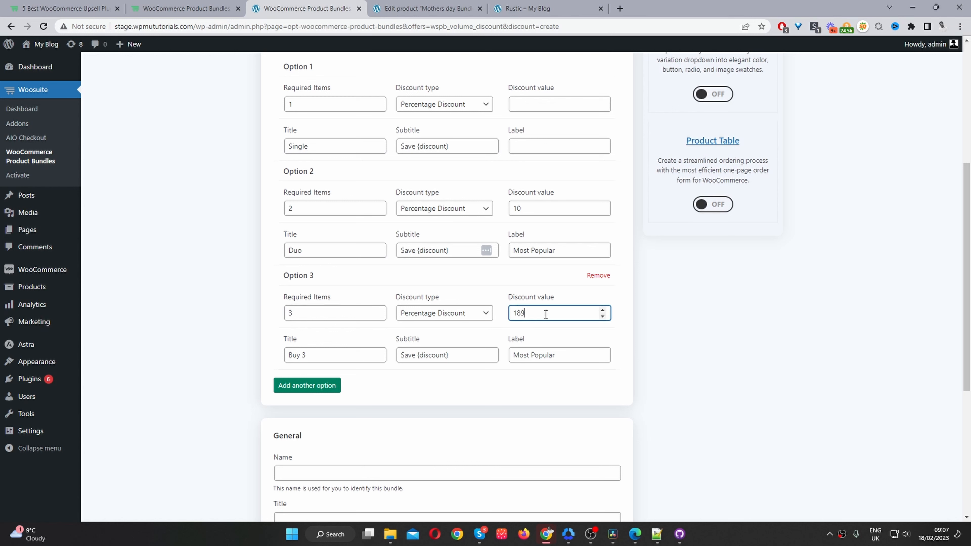
{"action": "key", "text": "BackSpace"}
{"action": "left_click_drag", "start_coordinate": [558, 355], "coordinate": [504, 358]}
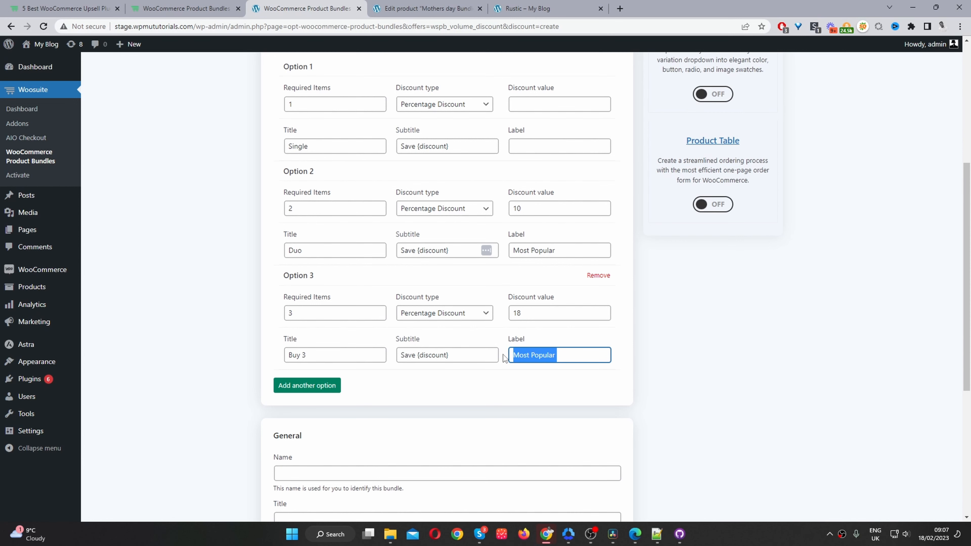
{"action": "type", "text": "Be"}
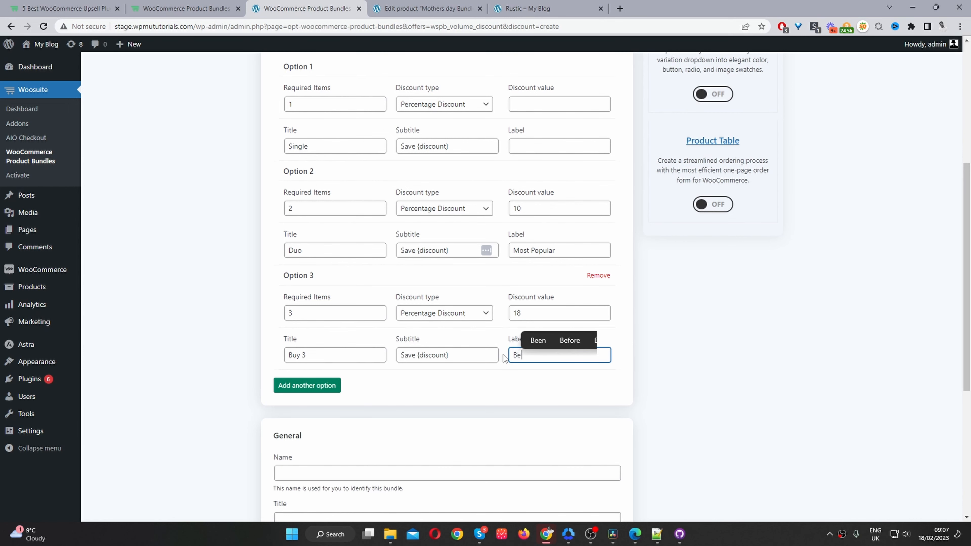
{"action": "type", "text": "st Value"}
- Enter Cat a as the name that identifies the volume discount bundle in the General section
{"action": "scroll", "coordinate": [420, 344], "scroll_direction": "down", "scroll_amount": 4}
{"action": "left_click", "coordinate": [342, 319]}
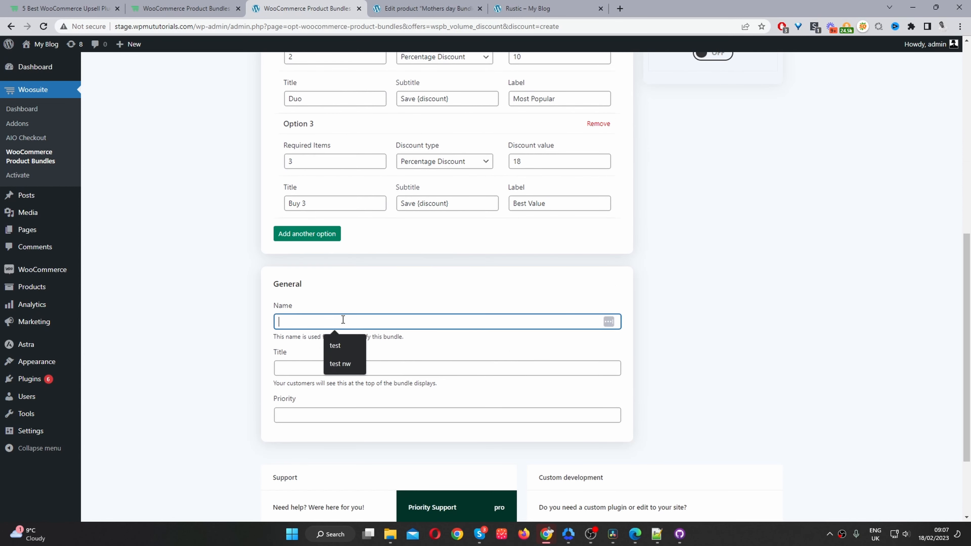
{"action": "left_click", "coordinate": [342, 344]}
{"action": "left_click_drag", "start_coordinate": [325, 321], "coordinate": [256, 320]}
{"action": "type", "text": "Cat a"}
- Set the bundle title to Bundle and save, comparing it with the heading on the Rustic product page, and set the priority to 1
{"action": "left_click", "coordinate": [310, 369]}
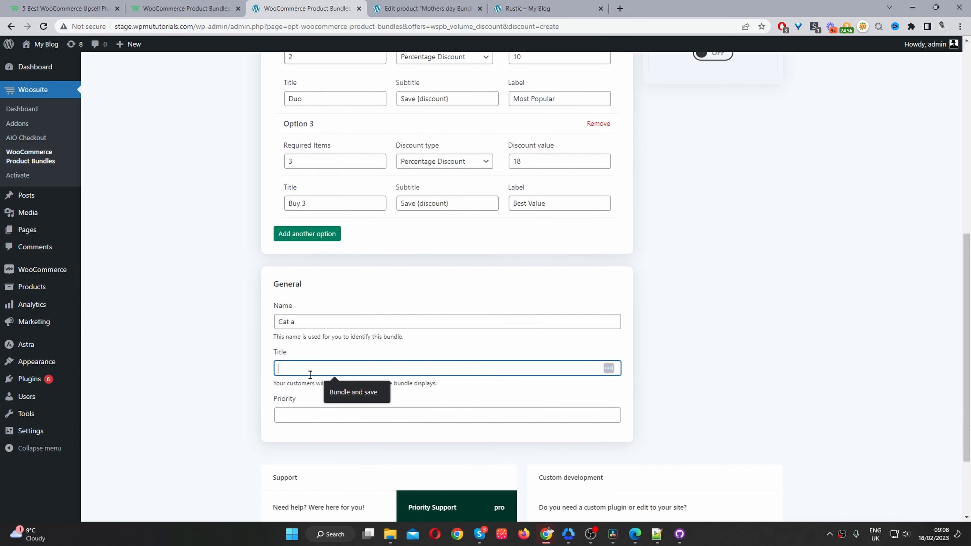
{"action": "left_click", "coordinate": [523, 8]}
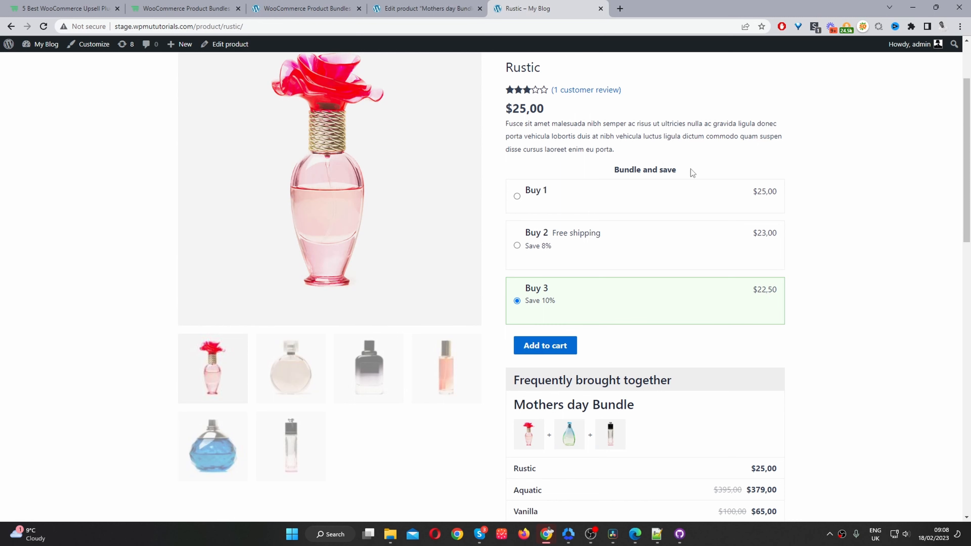
{"action": "left_click_drag", "start_coordinate": [665, 168], "coordinate": [610, 169]}
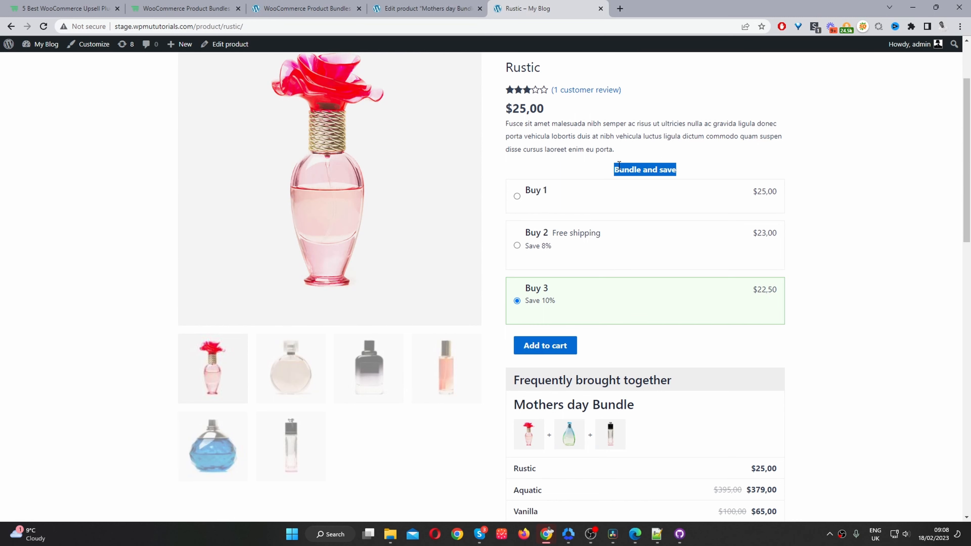
{"action": "left_click", "coordinate": [424, 8]}
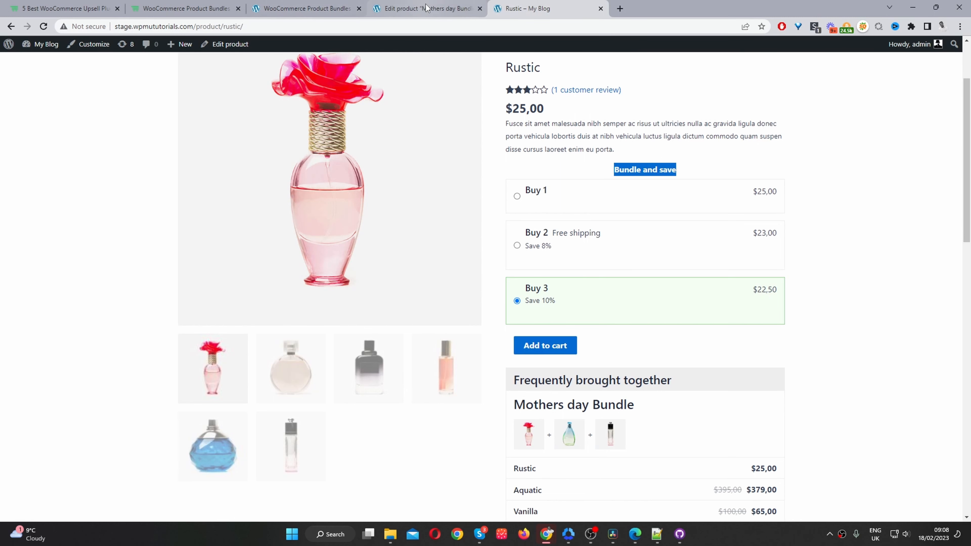
{"action": "left_click", "coordinate": [306, 7]}
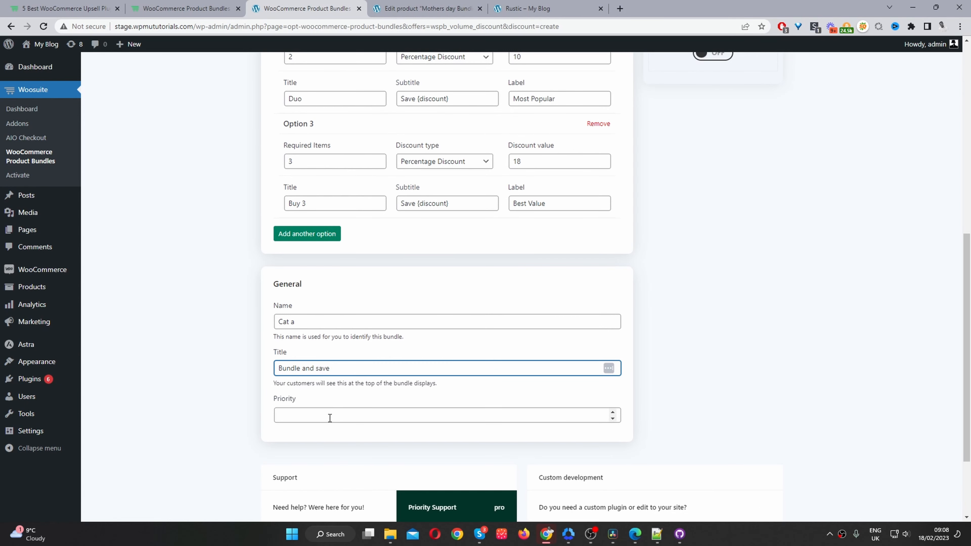
{"action": "left_click", "coordinate": [329, 416]}
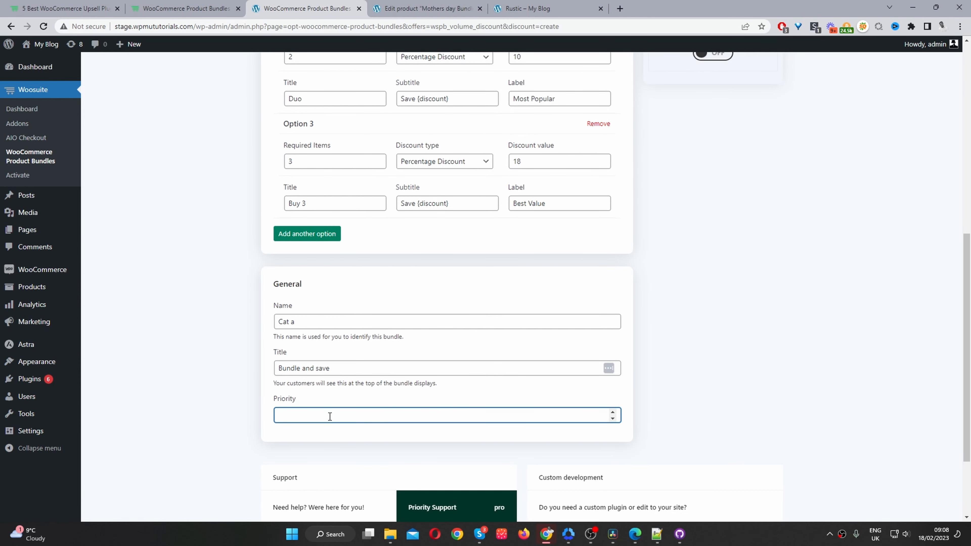
{"action": "type", "text": "1"}
{"action": "scroll", "coordinate": [721, 186], "scroll_direction": "up", "scroll_amount": 10}
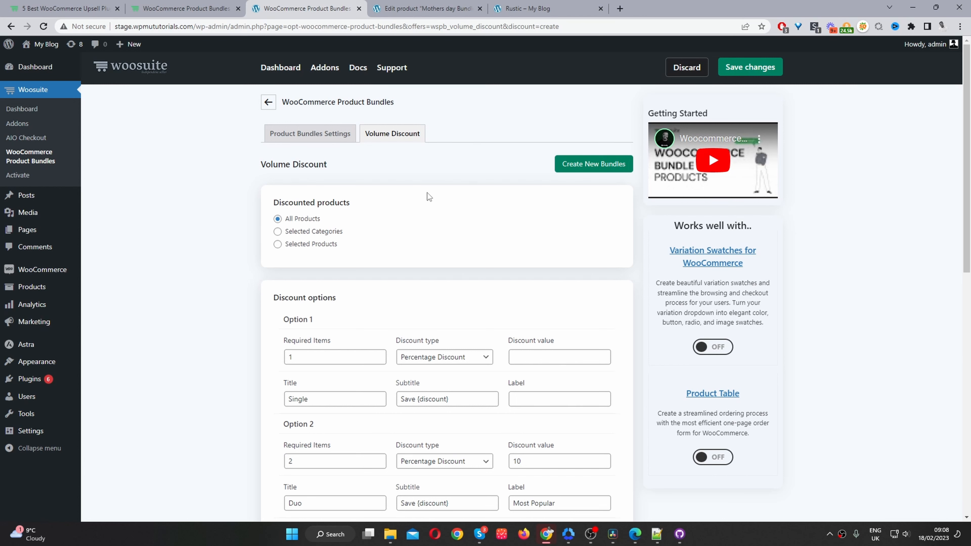
- Open AIO Checkout in a new browser tab, enable the mini cart and save its settings
{"action": "middle_click", "coordinate": [44, 139]}
{"action": "left_click", "coordinate": [420, 9]}
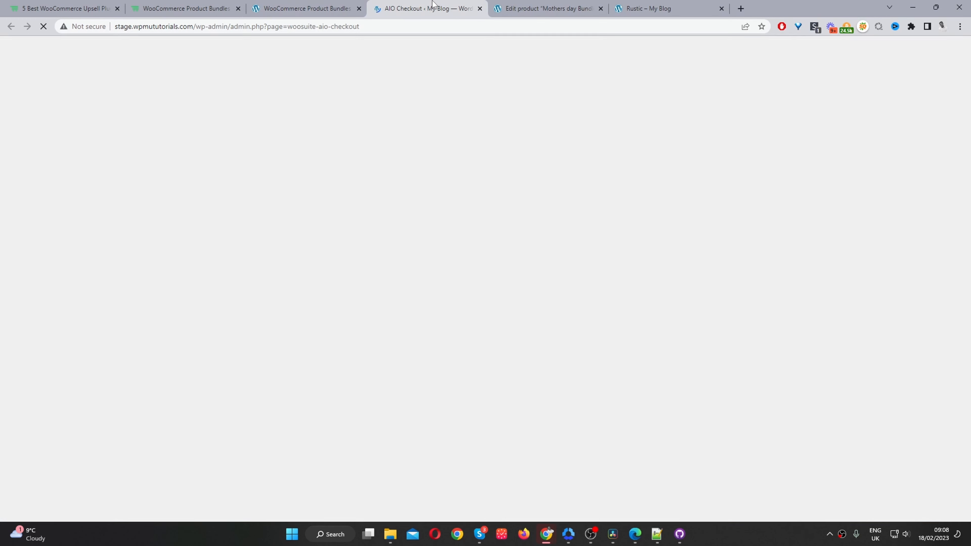
{"action": "scroll", "coordinate": [245, 156], "scroll_direction": "down", "scroll_amount": 2}
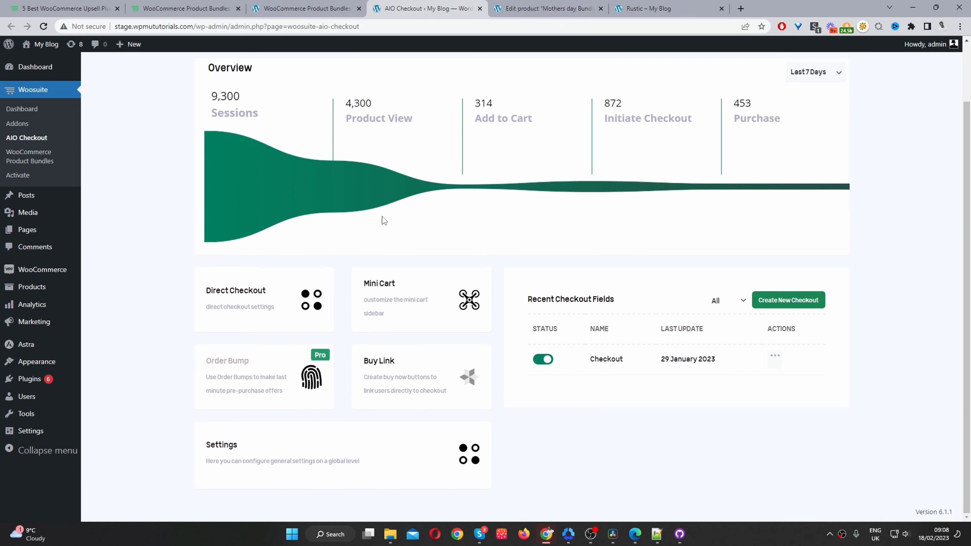
{"action": "left_click", "coordinate": [481, 282]}
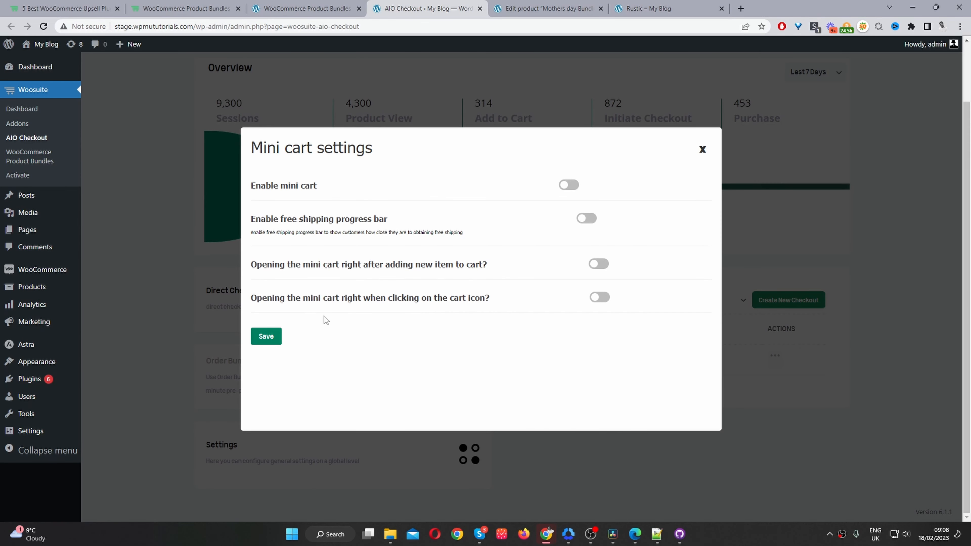
{"action": "left_click", "coordinate": [568, 185]}
{"action": "scroll", "coordinate": [568, 219], "scroll_direction": "down", "scroll_amount": 1}
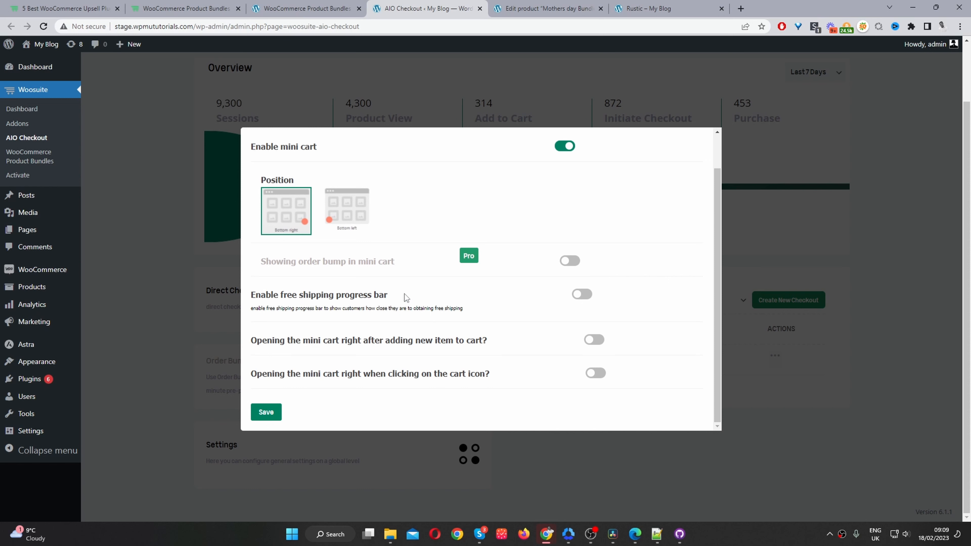
{"action": "left_click", "coordinate": [264, 411]}
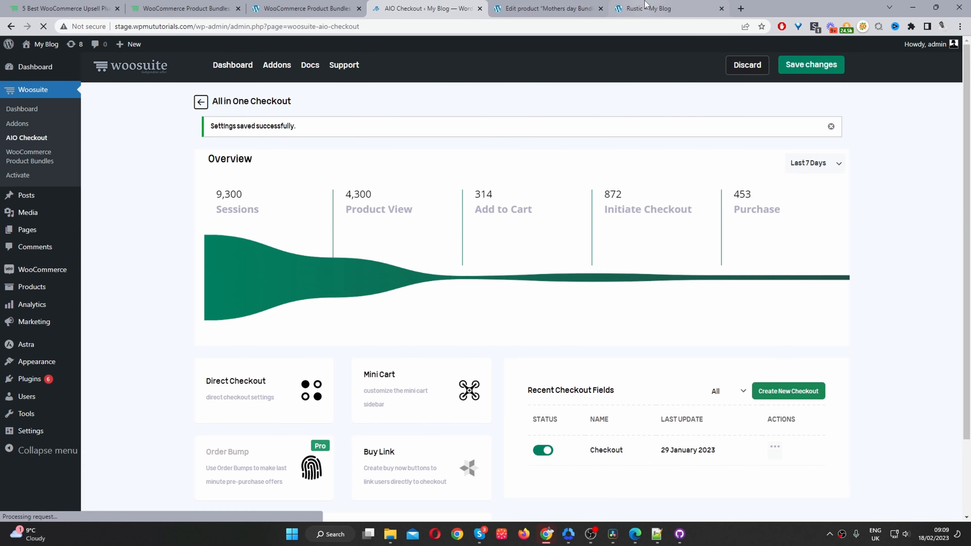
- Reload the Rustic product page to check for the mini cart on the storefront
{"action": "left_click", "coordinate": [648, 8]}
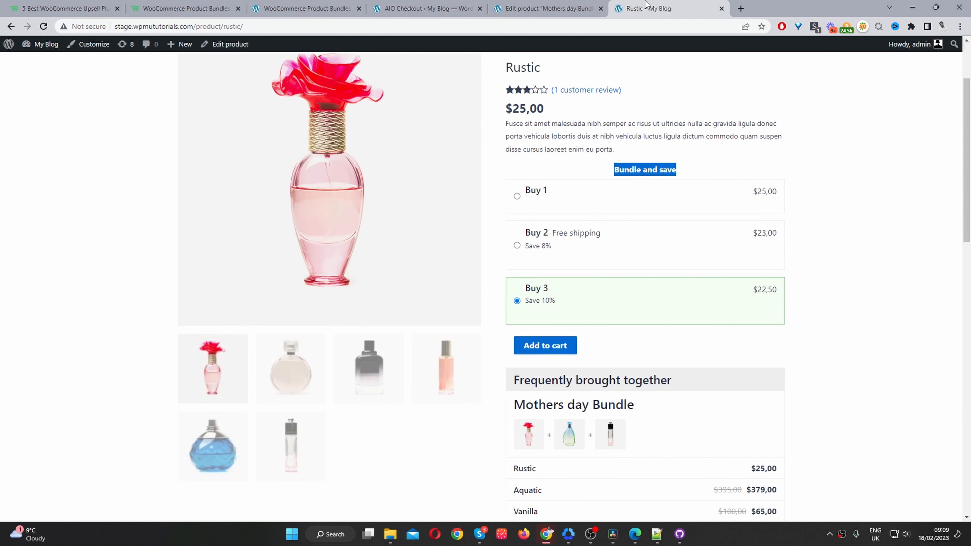
{"action": "left_click", "coordinate": [43, 26]}
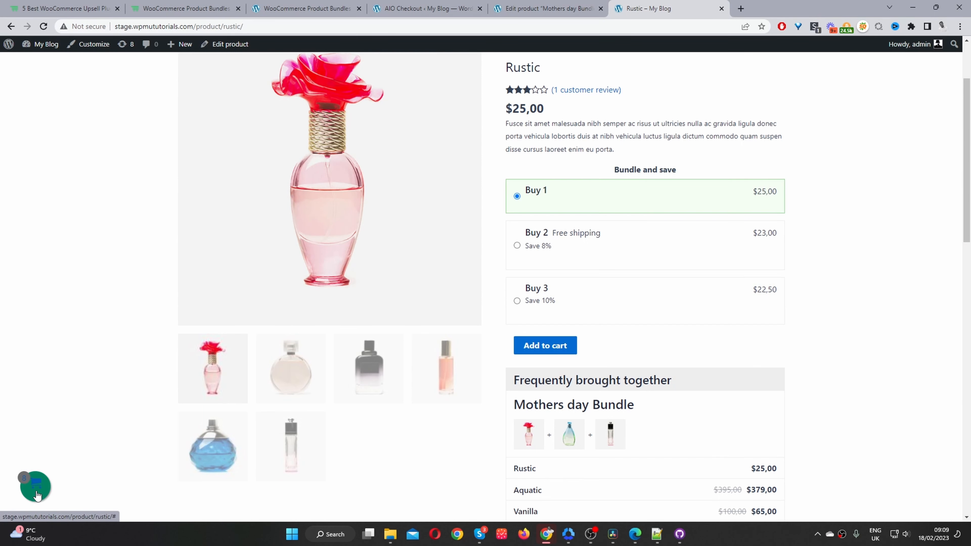
- Open the mini cart on the Rustic product page to inspect the items in it
{"action": "left_click", "coordinate": [38, 493]}
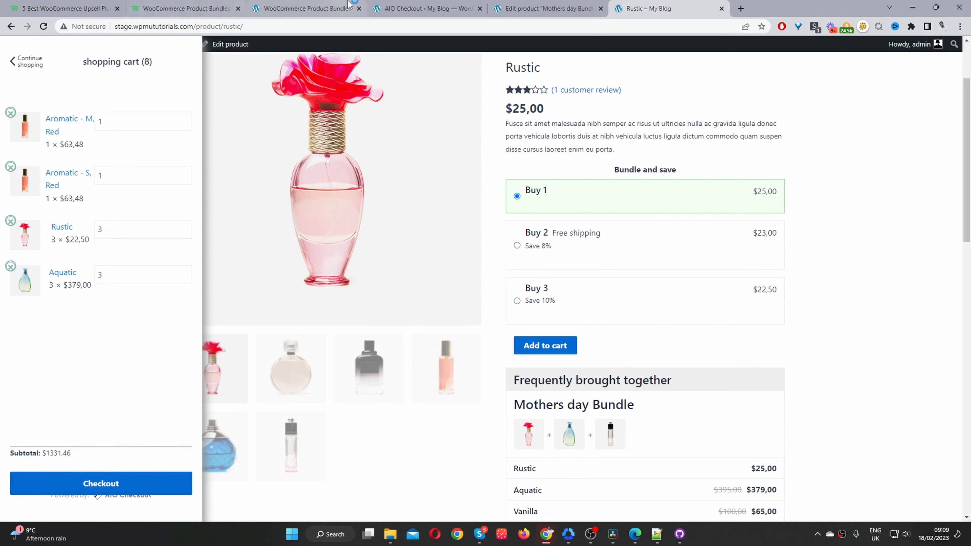
- In AIO Checkout's mini cart settings, enable the free shipping progress bar with a free shipping threshold of 1000 and save
{"action": "left_click", "coordinate": [434, 12]}
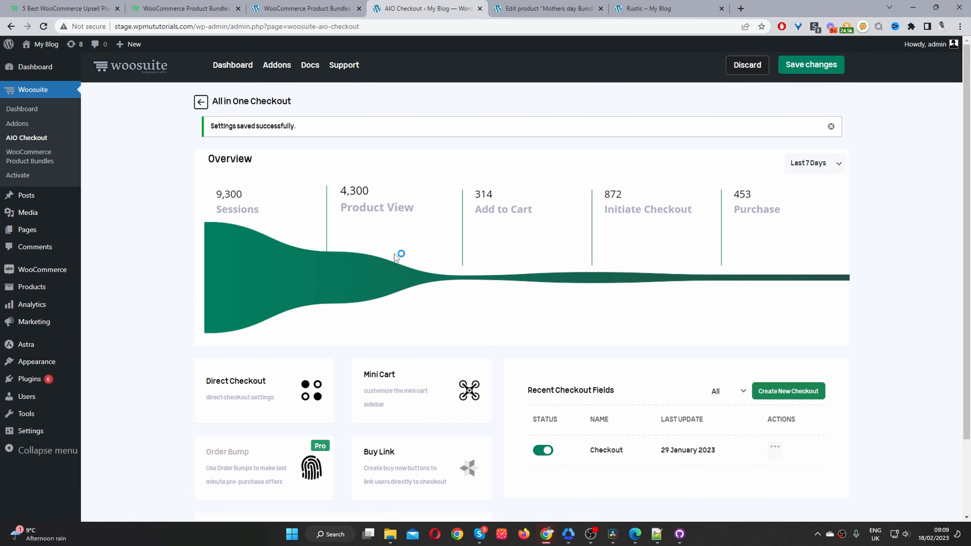
{"action": "scroll", "coordinate": [418, 300], "scroll_direction": "down", "scroll_amount": 1}
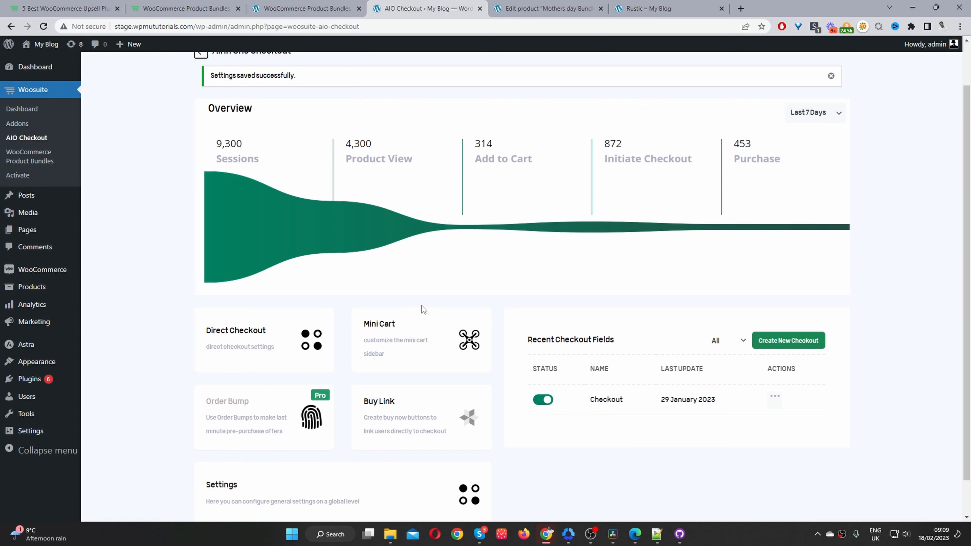
{"action": "left_click", "coordinate": [420, 343]}
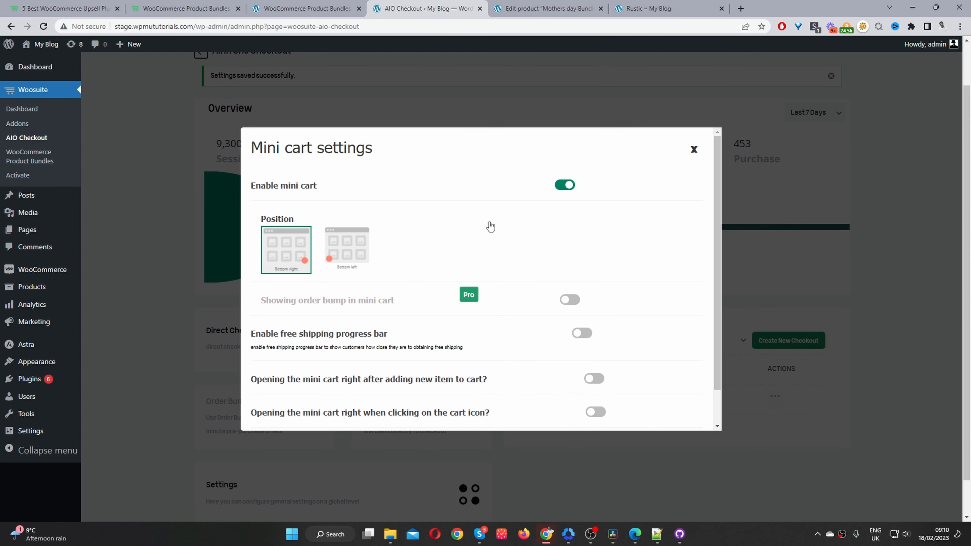
{"action": "left_click", "coordinate": [587, 336]}
{"action": "scroll", "coordinate": [420, 298], "scroll_direction": "down", "scroll_amount": 3}
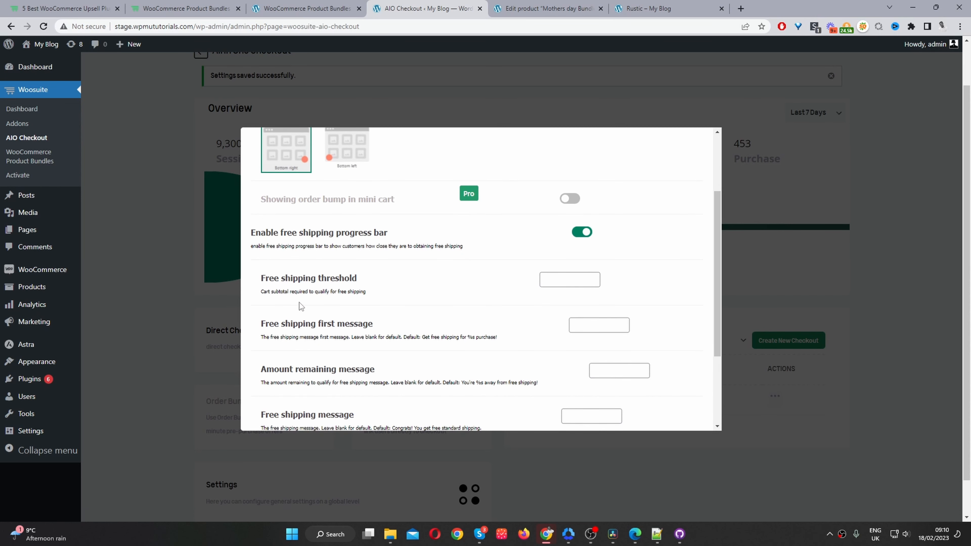
{"action": "left_click", "coordinate": [570, 281]}
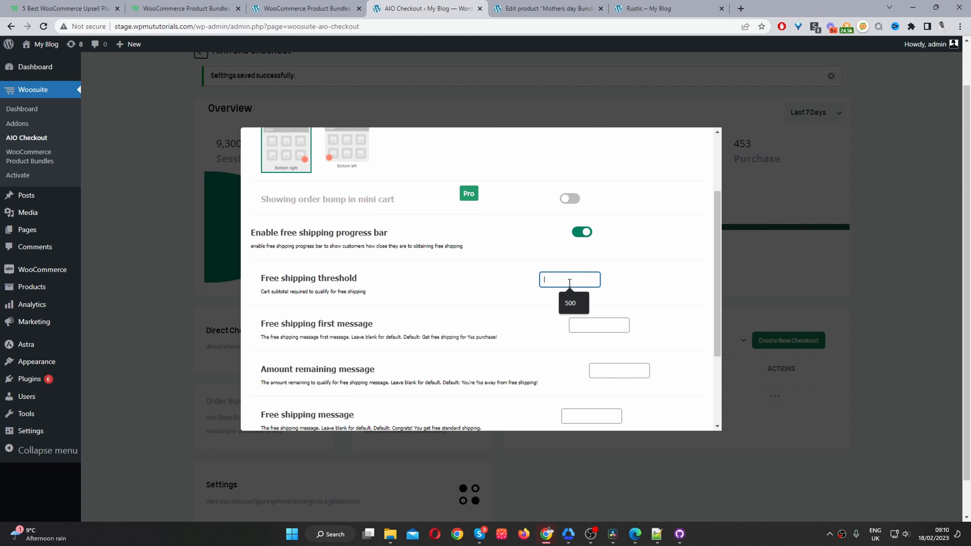
{"action": "type", "text": "1000"}
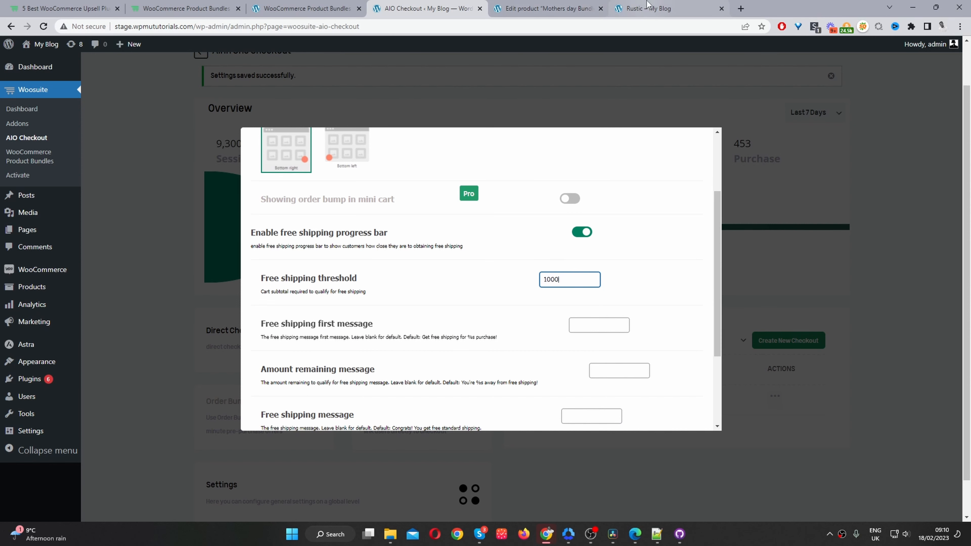
{"action": "scroll", "coordinate": [686, 224], "scroll_direction": "down", "scroll_amount": 3}
{"action": "left_click", "coordinate": [268, 413]}
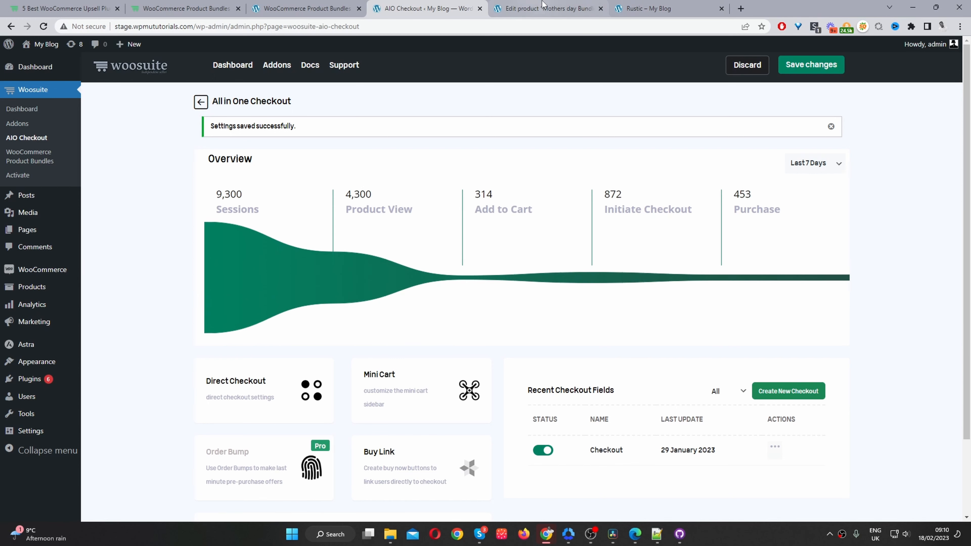
- Reload the Rustic product page and open its mini cart to check the free shipping progress bar against the subtotal
{"action": "left_click", "coordinate": [650, 9]}
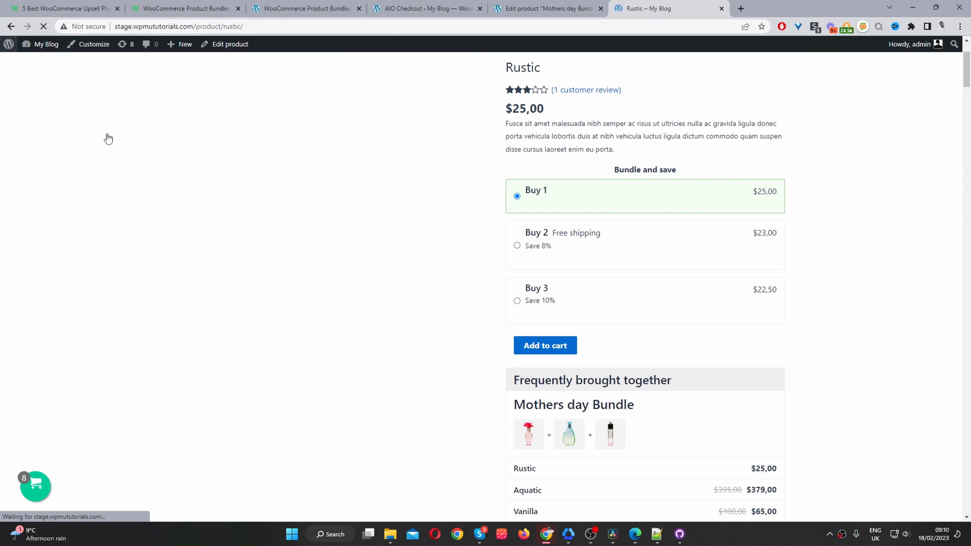
{"action": "left_click", "coordinate": [35, 487]}
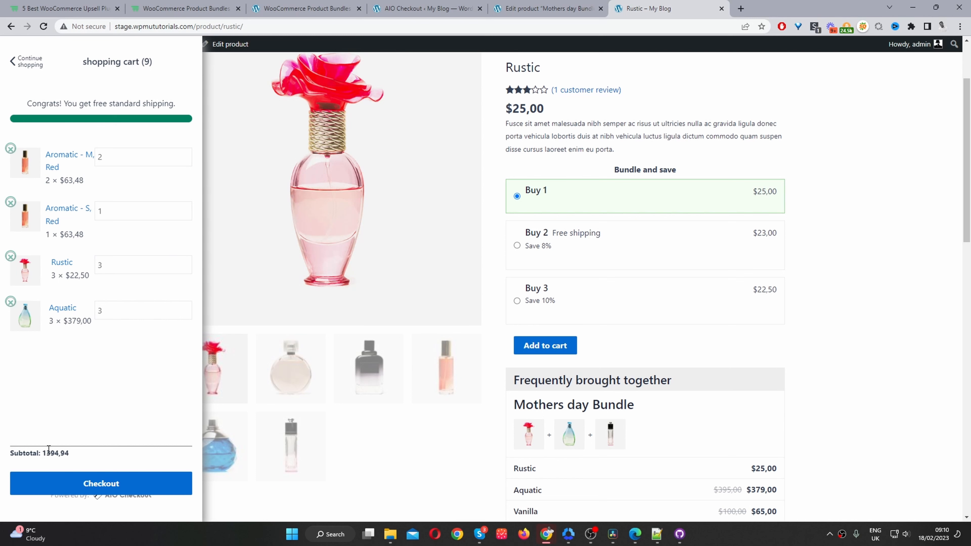
{"action": "left_click_drag", "start_coordinate": [42, 452], "coordinate": [77, 457]}
- Return to AIO Checkout's mini cart settings and examine the free shipping message fields, closing the dialog without changes
{"action": "left_click", "coordinate": [529, 8]}
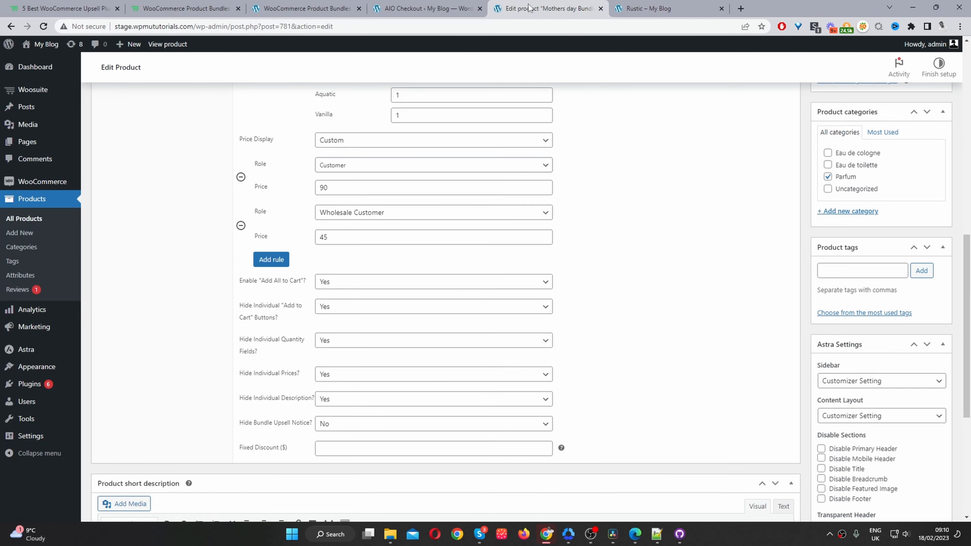
{"action": "left_click", "coordinate": [413, 7]}
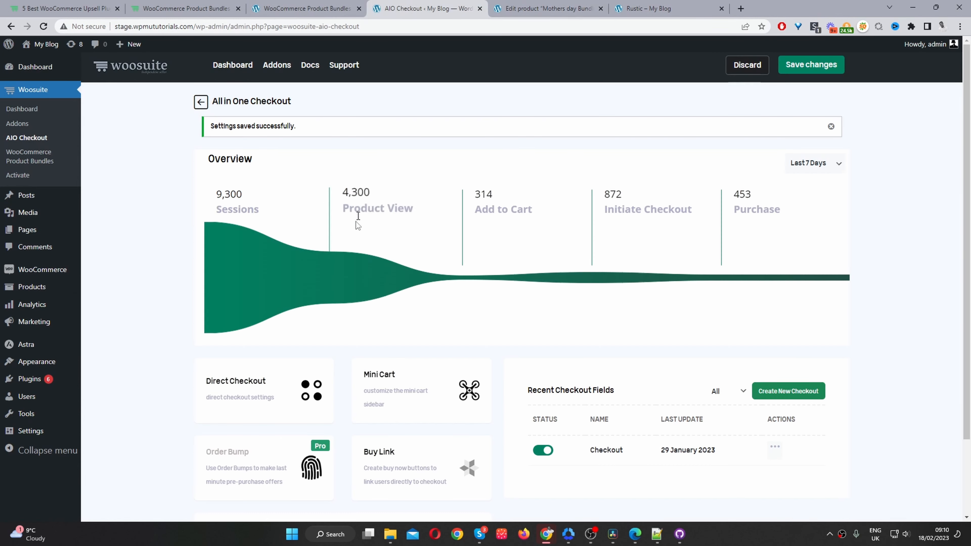
{"action": "left_click", "coordinate": [412, 378]}
{"action": "scroll", "coordinate": [403, 399], "scroll_direction": "down", "scroll_amount": 5}
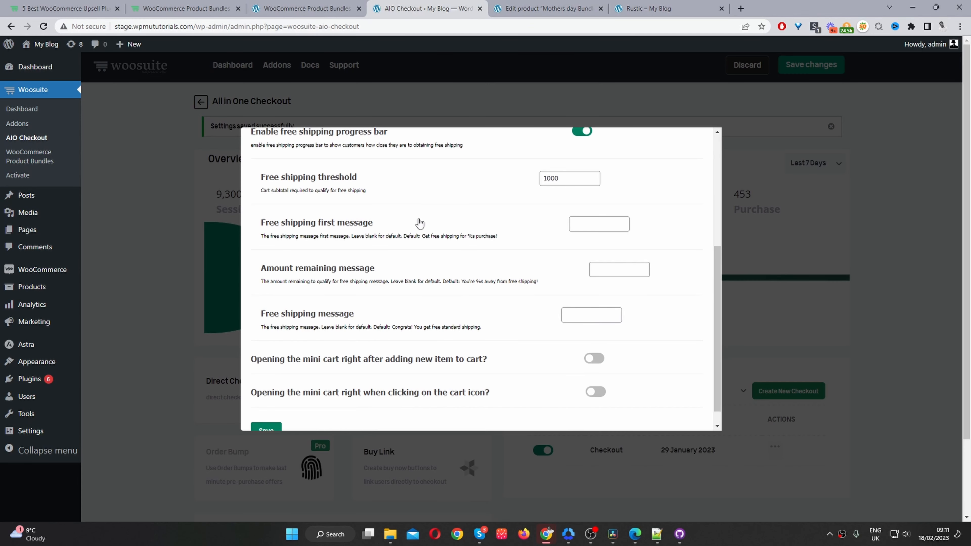
{"action": "left_click", "coordinate": [607, 223]}
{"action": "left_click", "coordinate": [577, 314]}
{"action": "scroll", "coordinate": [552, 302], "scroll_direction": "up", "scroll_amount": 5}
{"action": "left_click", "coordinate": [729, 106]}
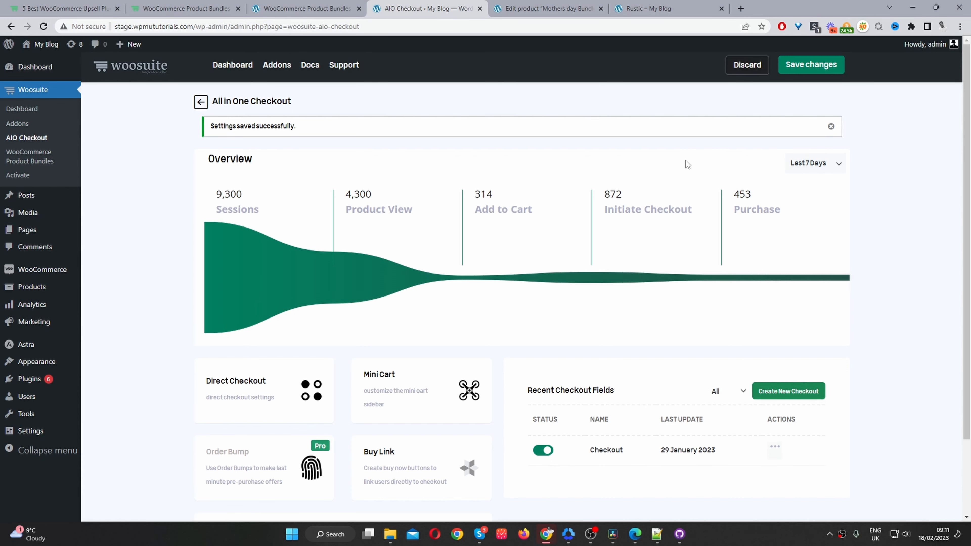
- Open the WordPress Plugins page in a new browser tab
{"action": "scroll", "coordinate": [685, 162], "scroll_direction": "down", "scroll_amount": 2}
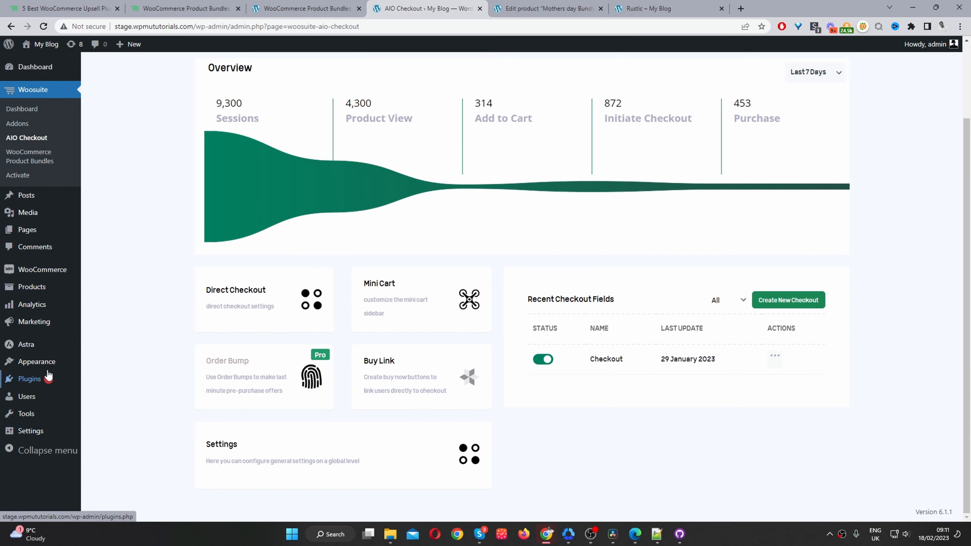
{"action": "middle_click", "coordinate": [103, 380]}
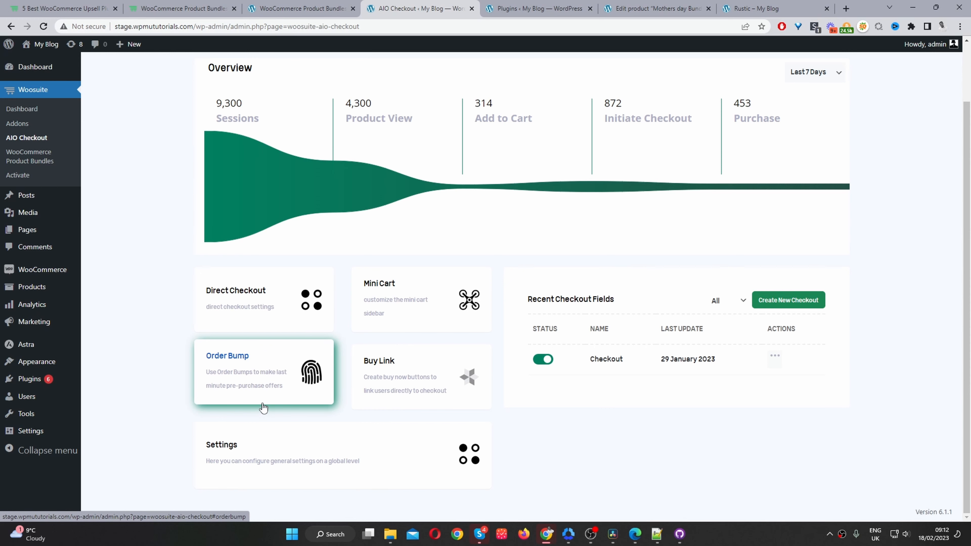
- In the order bump settings, disable the order bump named new and add another one named order bump 2
{"action": "left_click", "coordinate": [263, 383]}
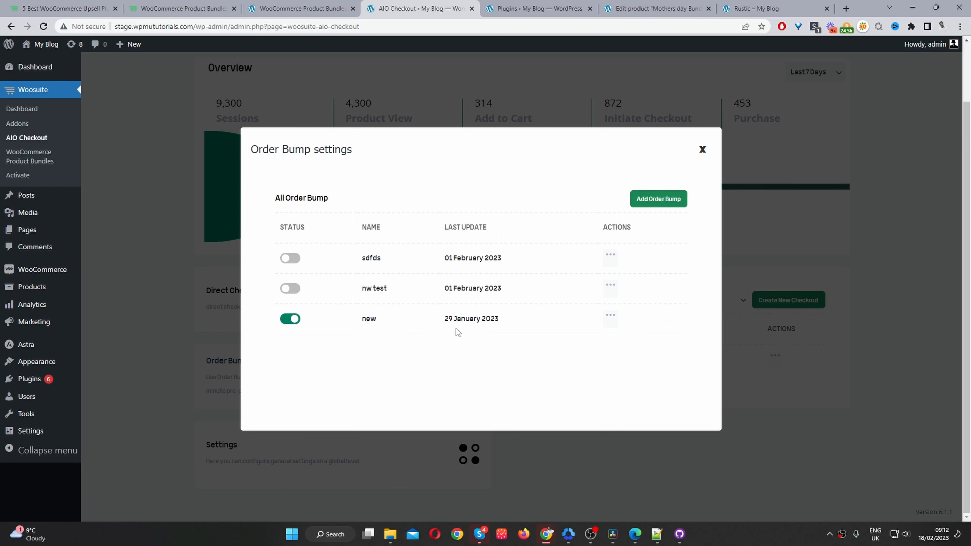
{"action": "left_click", "coordinate": [289, 320]}
{"action": "left_click", "coordinate": [656, 200]}
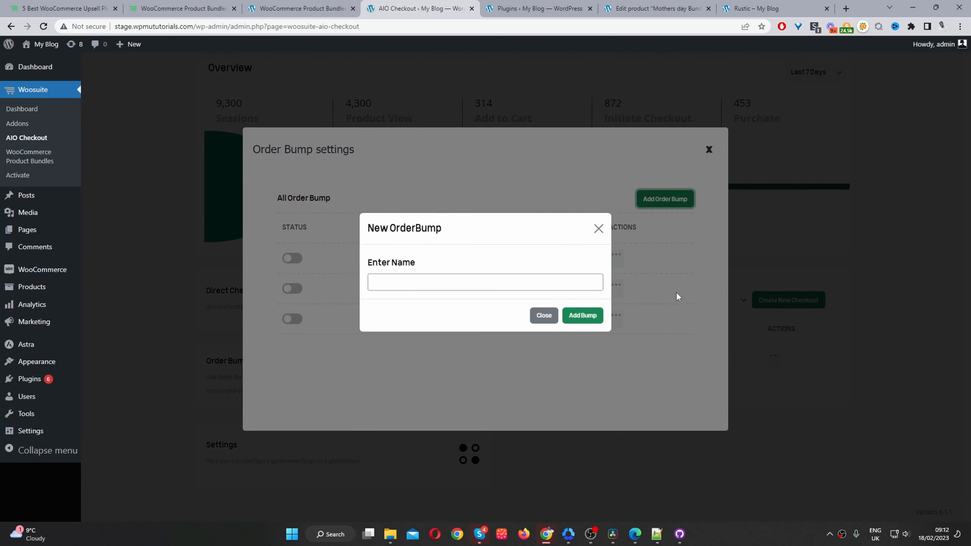
{"action": "left_click", "coordinate": [453, 289]}
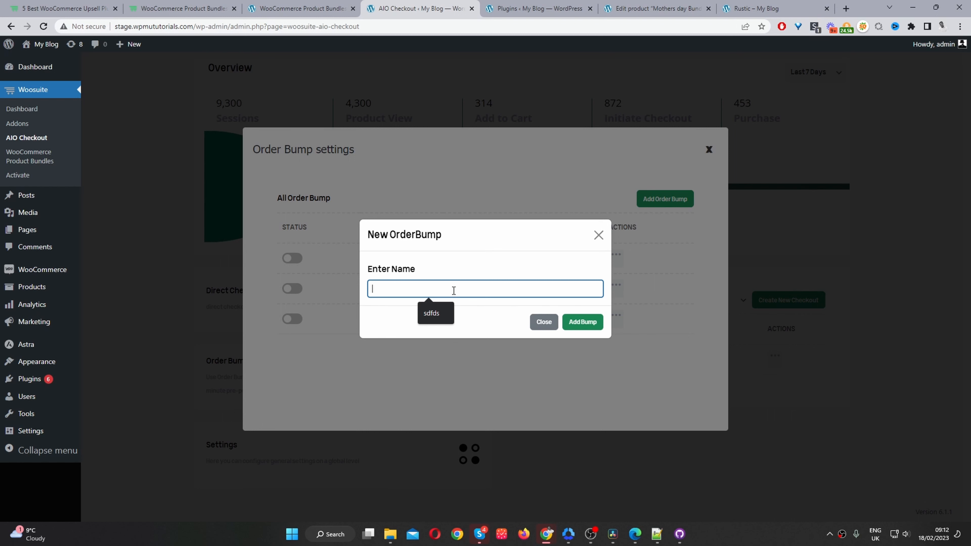
{"action": "type", "text": "order"}
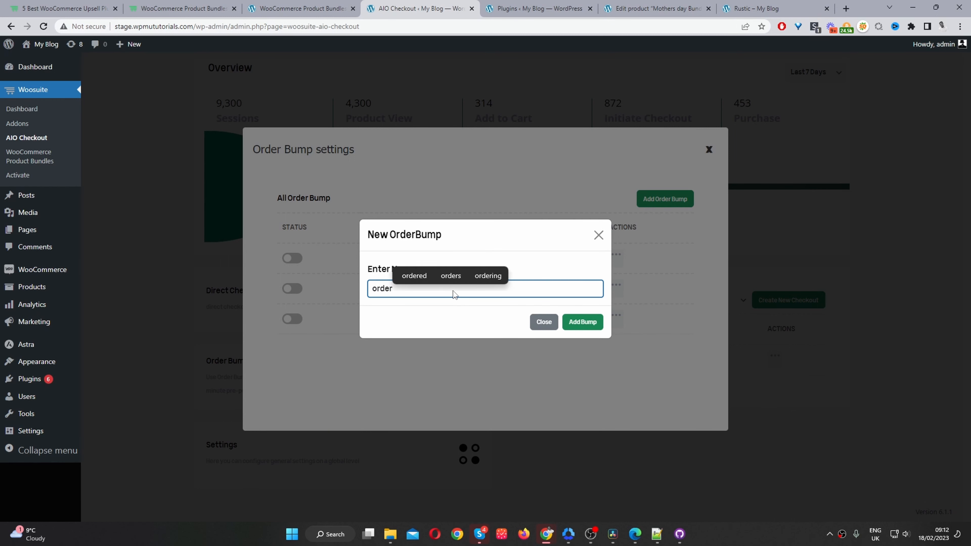
{"action": "type", "text": " bump 2"}
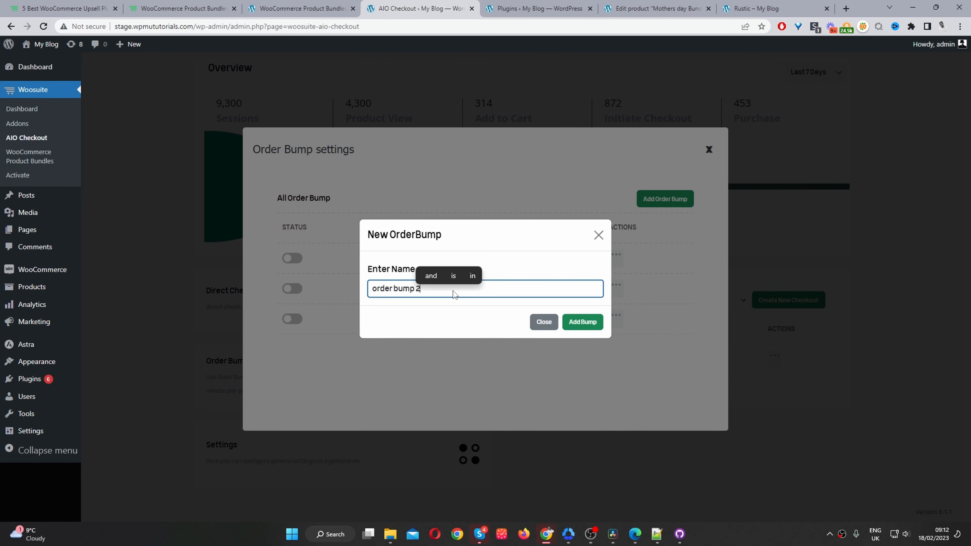
{"action": "left_click", "coordinate": [582, 322]}
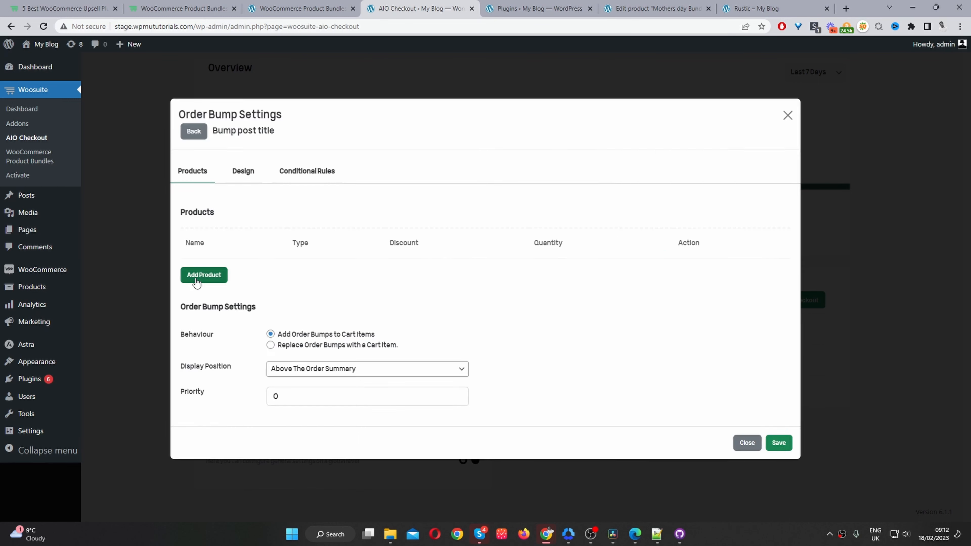
- Add the product Aquatic to the new order bump
{"action": "left_click", "coordinate": [196, 279]}
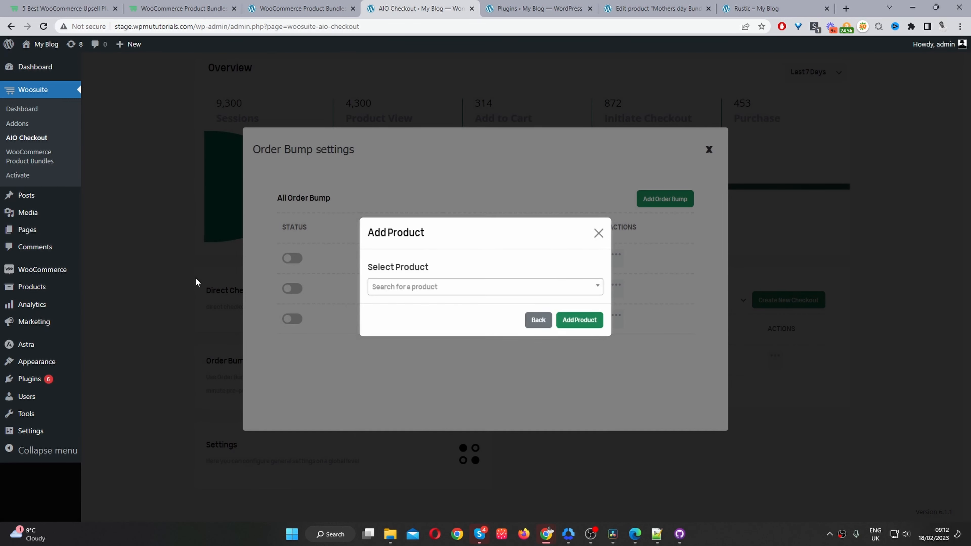
{"action": "left_click", "coordinate": [414, 287]}
{"action": "type", "text": "aqu"}
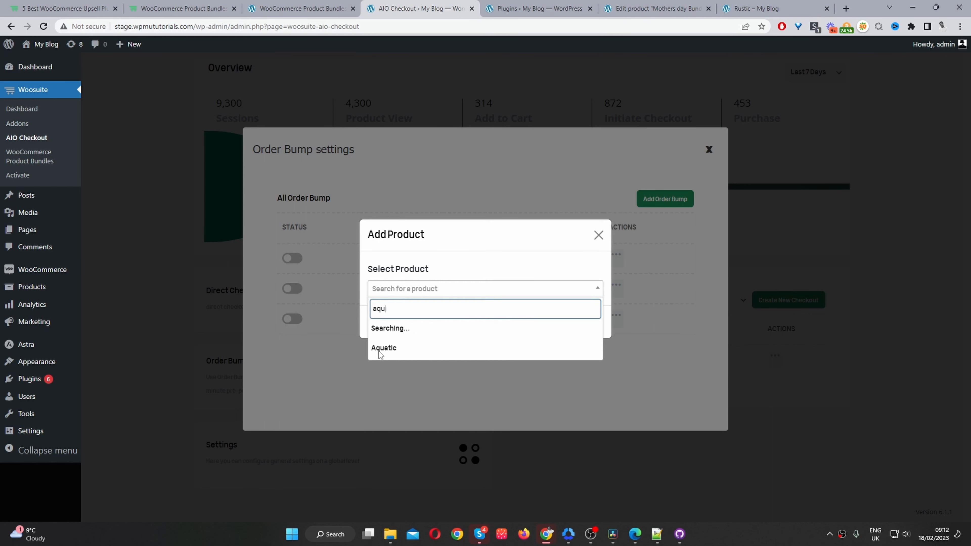
{"action": "left_click", "coordinate": [378, 350]}
{"action": "left_click", "coordinate": [571, 320]}
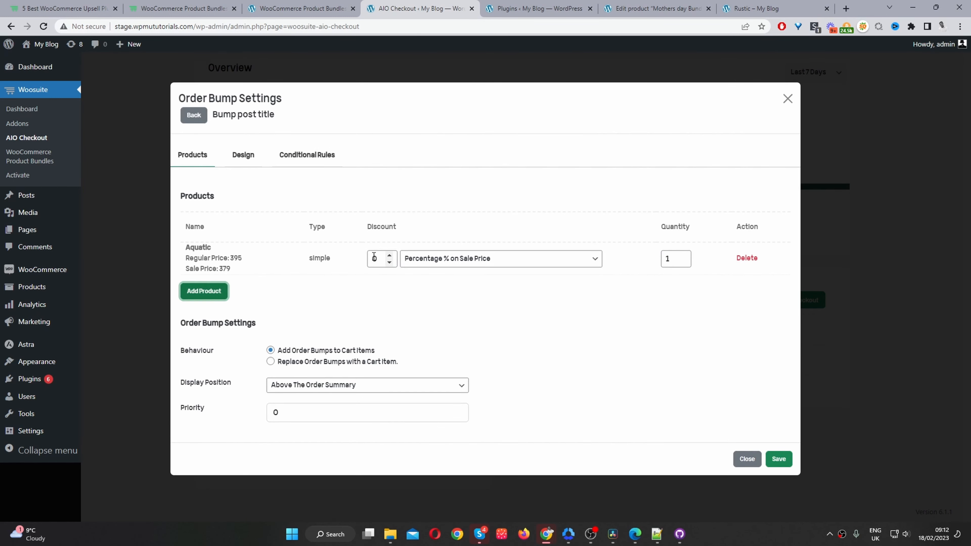
- Set Aquatic's discount to 10 as Percentage % on Regular Price, and the order bump's display position to Below The Order Summary
{"action": "double_click", "coordinate": [379, 257]}
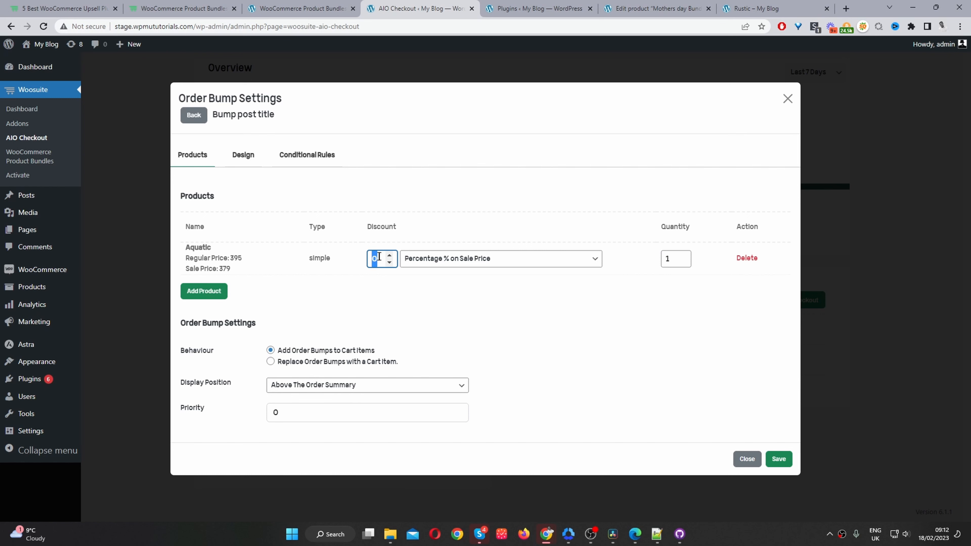
{"action": "left_click", "coordinate": [475, 261]}
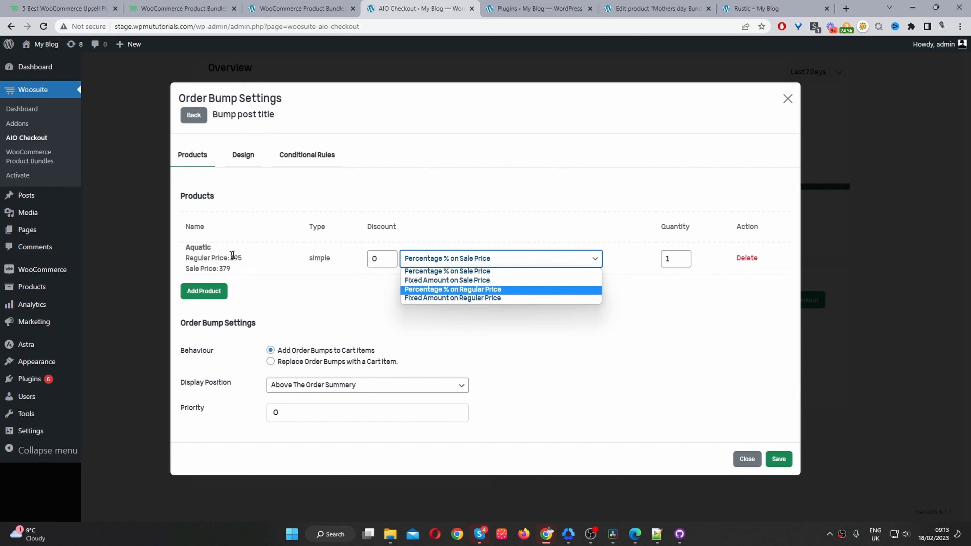
{"action": "key", "text": "Return"}
{"action": "left_click", "coordinate": [372, 259]}
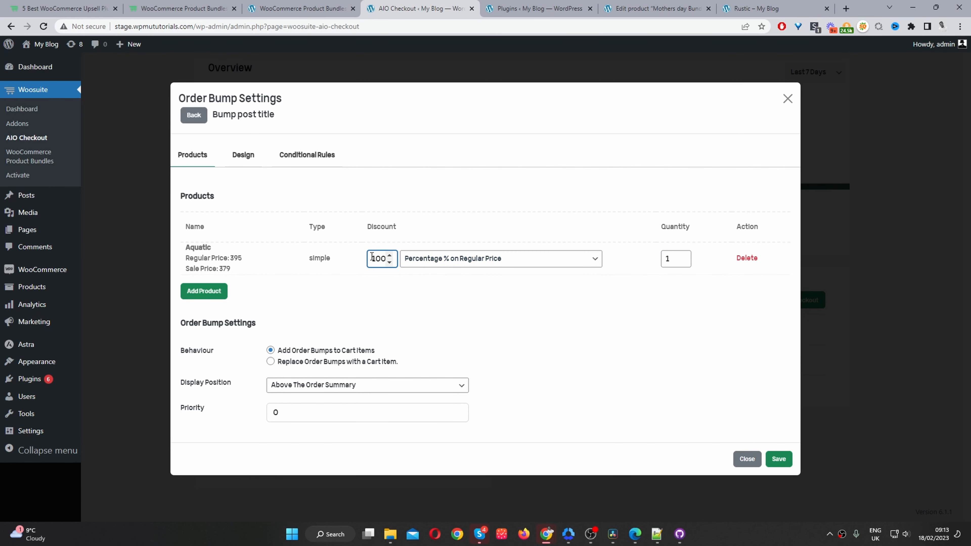
{"action": "left_click", "coordinate": [271, 309]}
{"action": "left_click", "coordinate": [300, 386]}
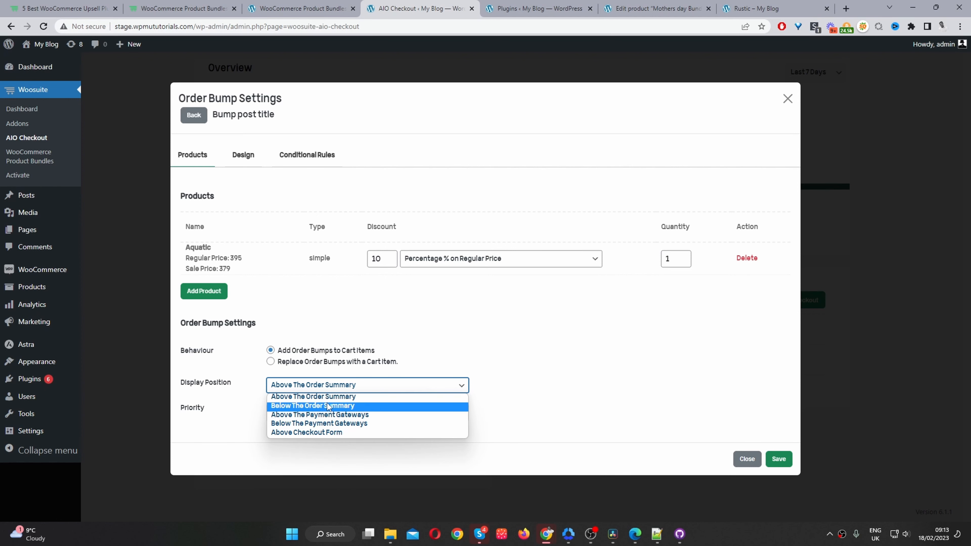
{"action": "left_click", "coordinate": [303, 406]}
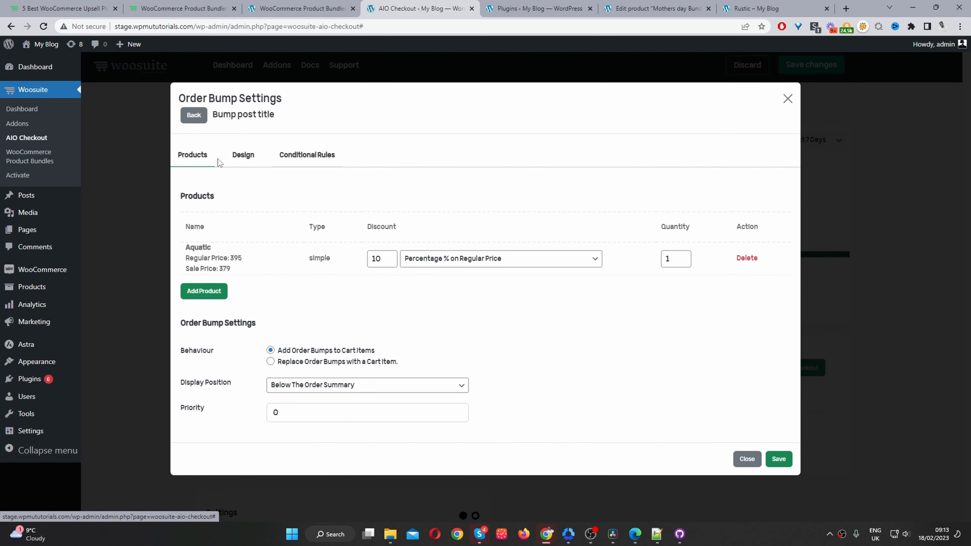
- Add a conditional rule that triggers the order bump when Cart Total is greater than 100, and save the order bump
{"action": "left_click", "coordinate": [315, 157]}
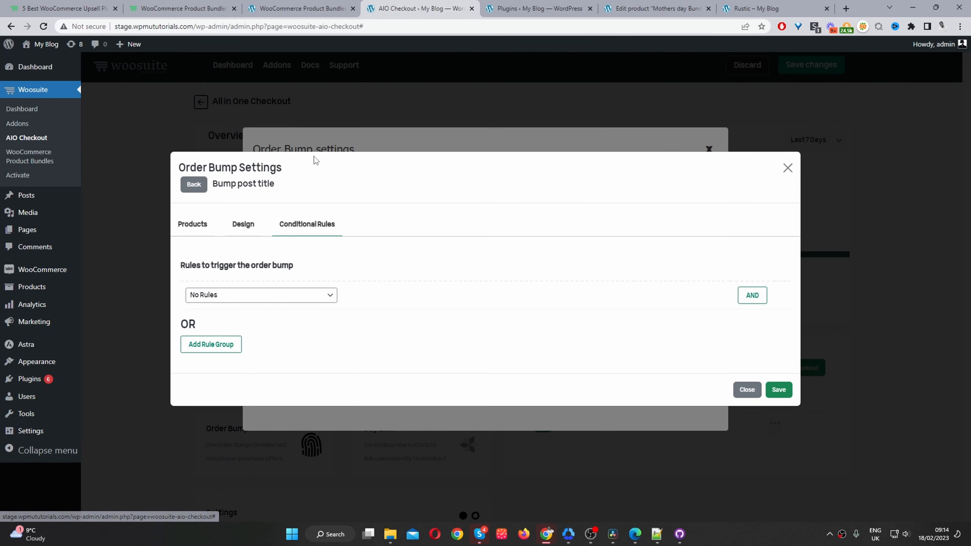
{"action": "left_click", "coordinate": [279, 301]}
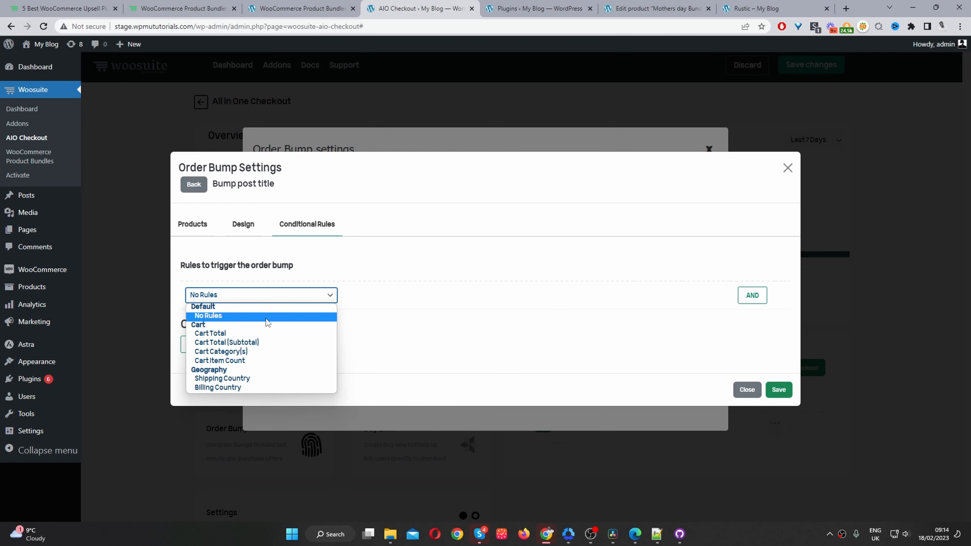
{"action": "left_click", "coordinate": [254, 334]}
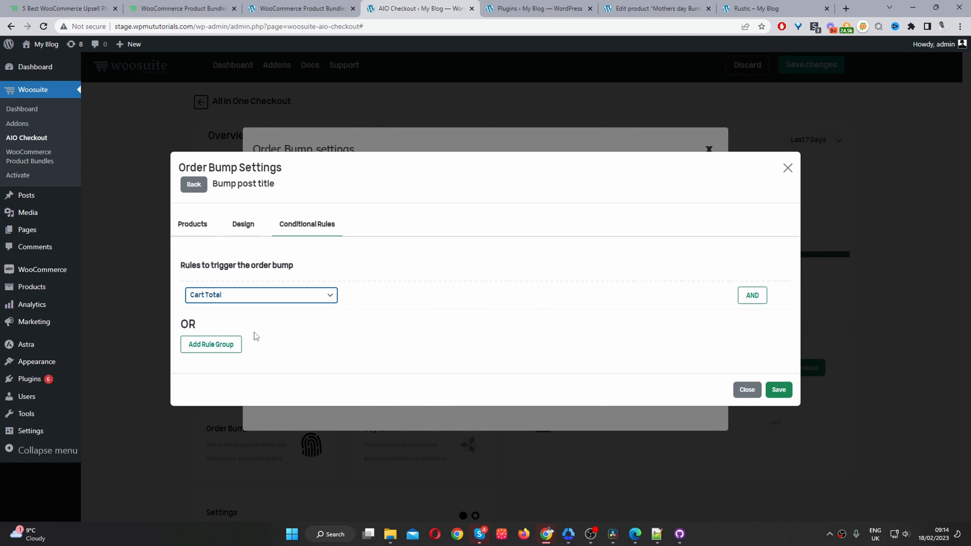
{"action": "left_click", "coordinate": [374, 298]}
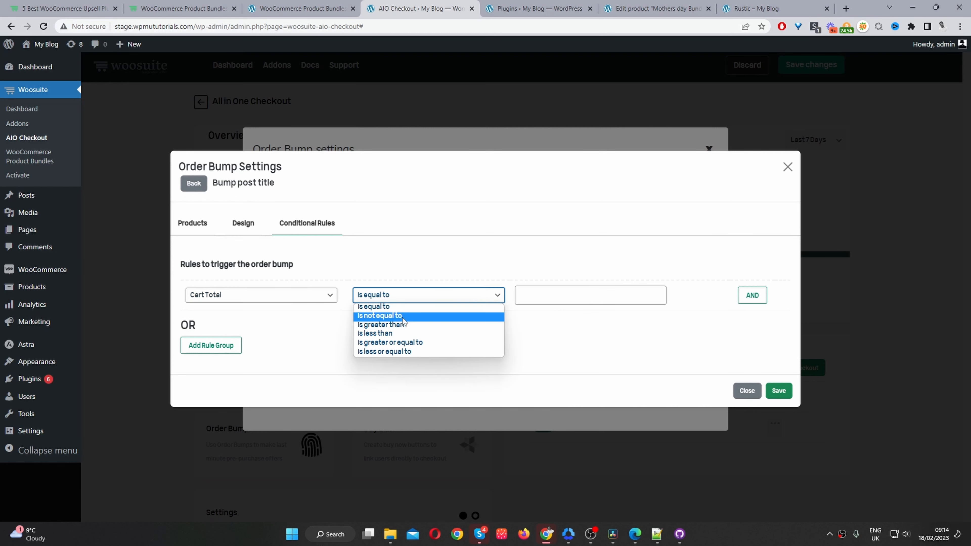
{"action": "left_click", "coordinate": [414, 325]}
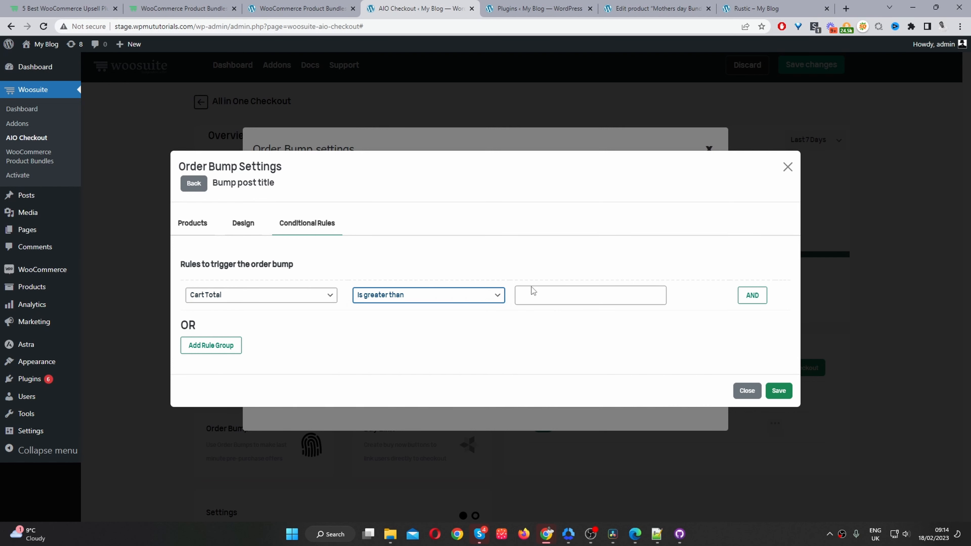
{"action": "left_click", "coordinate": [532, 294]}
{"action": "type", "text": "100"}
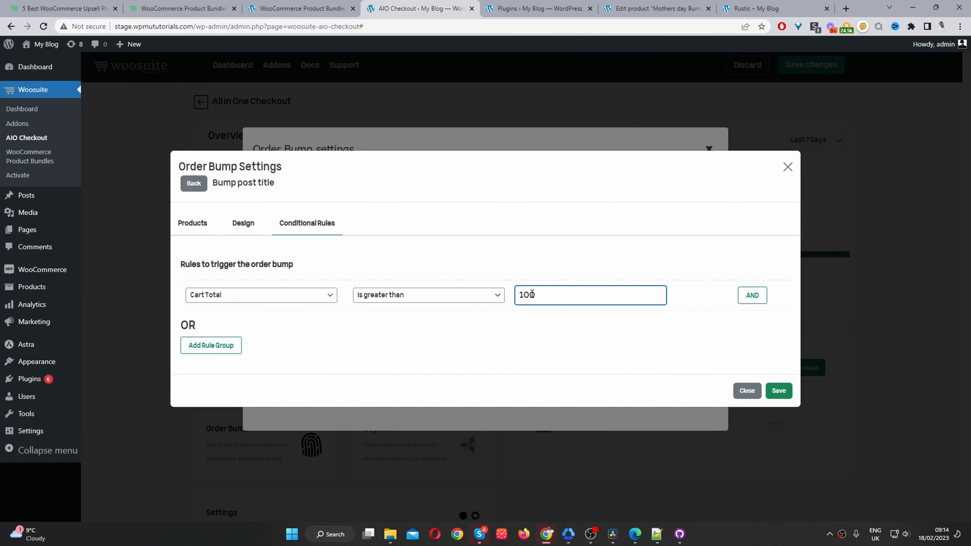
{"action": "left_click", "coordinate": [784, 391]}
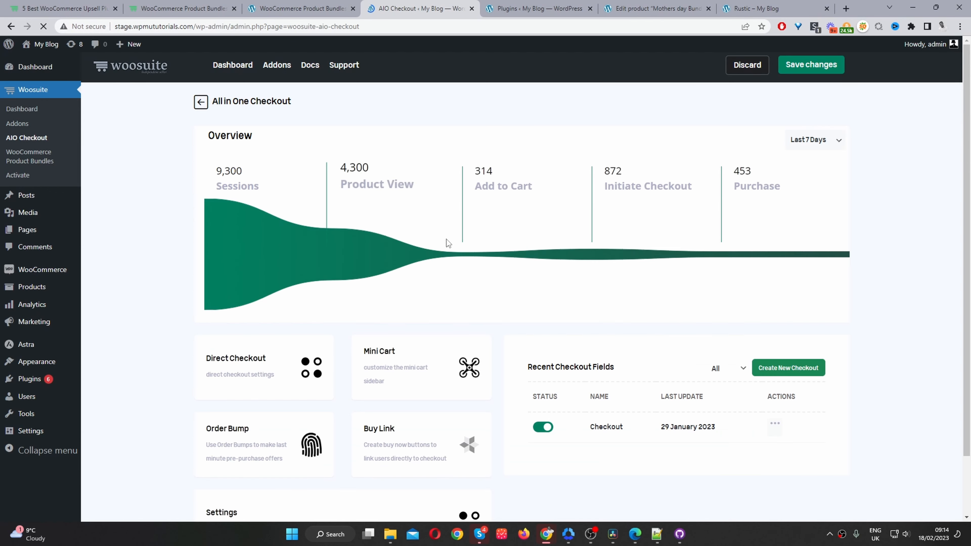
- Reopen order bump 2 and, in its design settings, set Aquatic's title to "Onetime offer save 10% off {title}"
{"action": "scroll", "coordinate": [446, 239], "scroll_direction": "down", "scroll_amount": 1}
{"action": "left_click", "coordinate": [276, 408]}
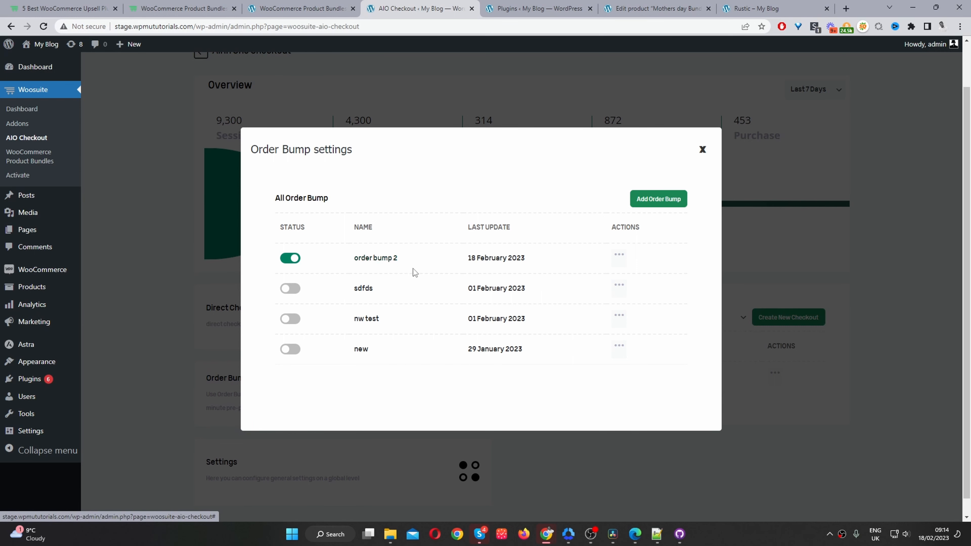
{"action": "left_click", "coordinate": [370, 260]}
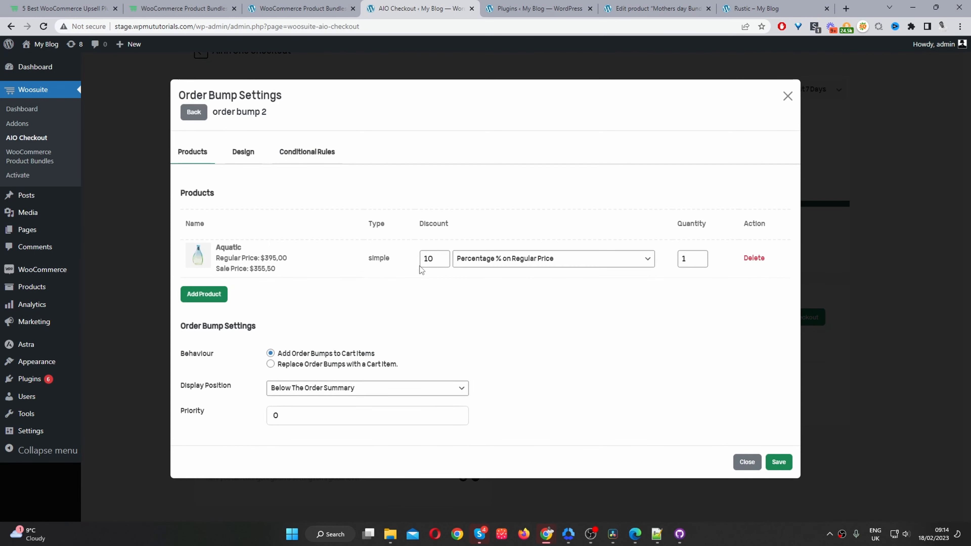
{"action": "left_click", "coordinate": [239, 154]}
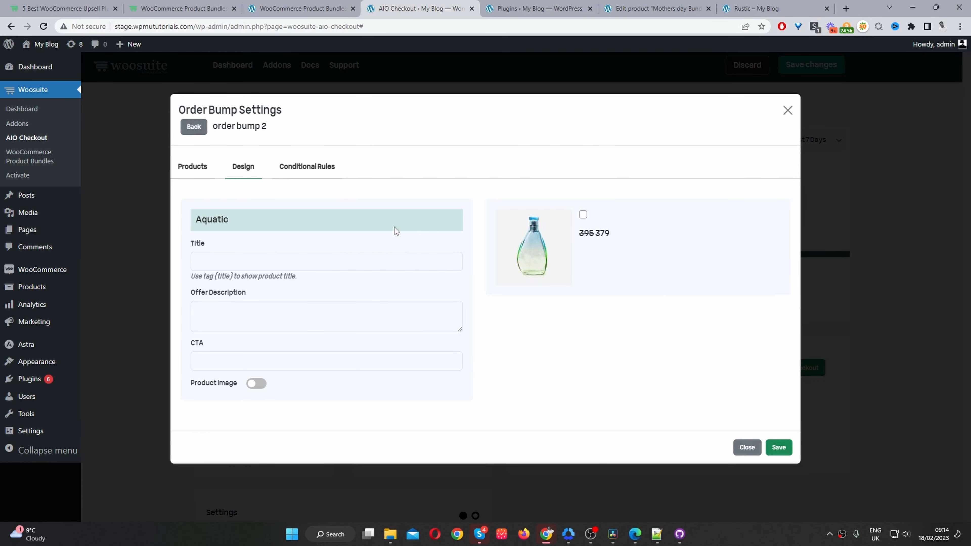
{"action": "left_click", "coordinate": [209, 254]}
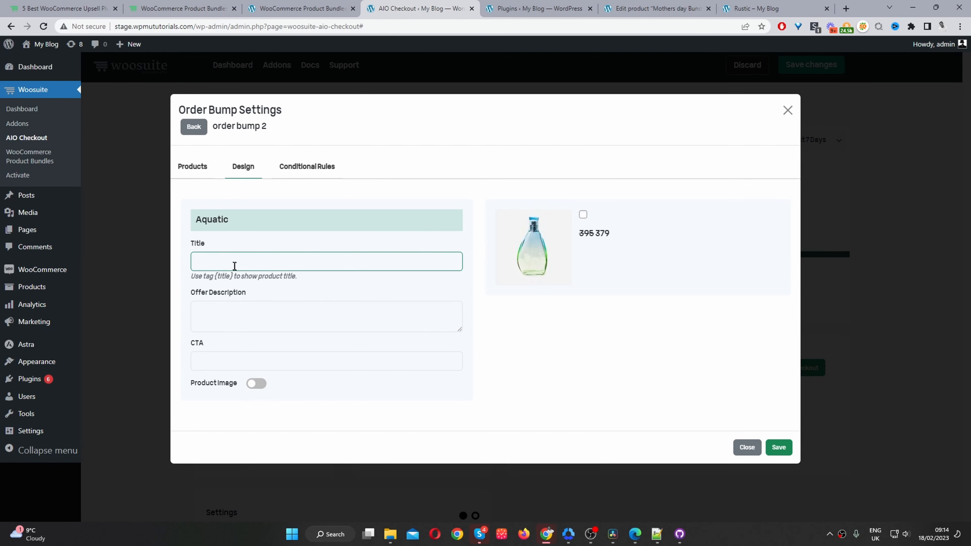
{"action": "left_click_drag", "start_coordinate": [233, 275], "coordinate": [218, 274]}
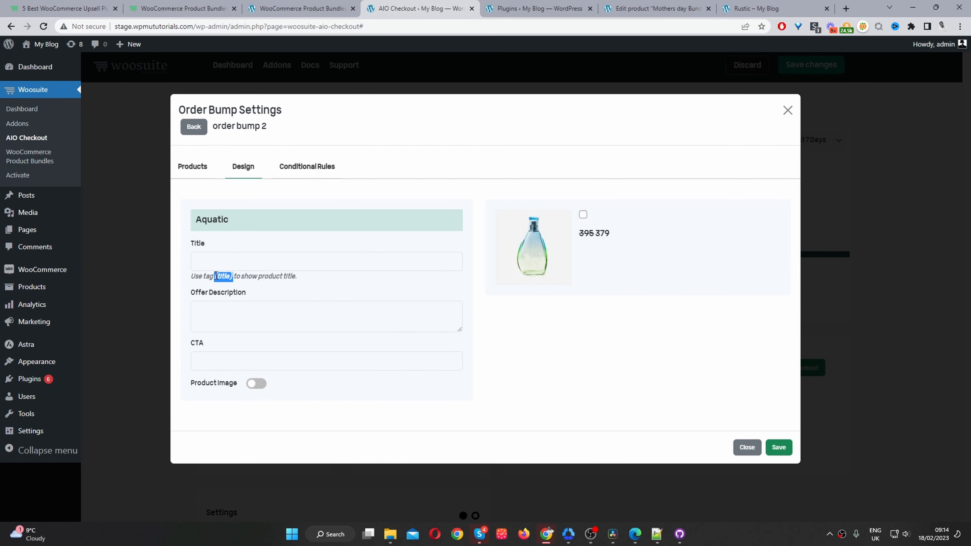
{"action": "left_click", "coordinate": [238, 253]}
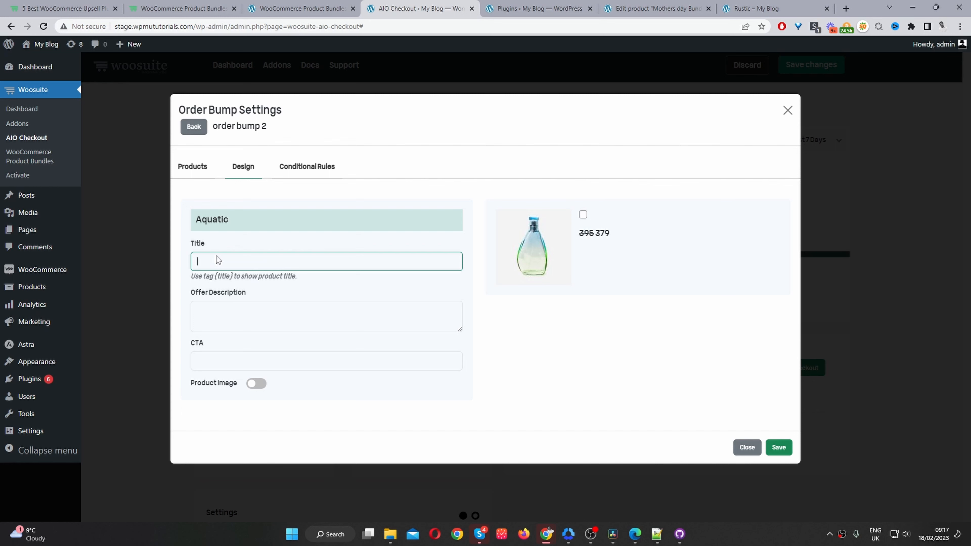
{"action": "type", "text": "Onetime offer save 10% off {title}"}
- Set the CTA text of Aquatic's offer to "Yes i want this!"
{"action": "left_click", "coordinate": [239, 359]}
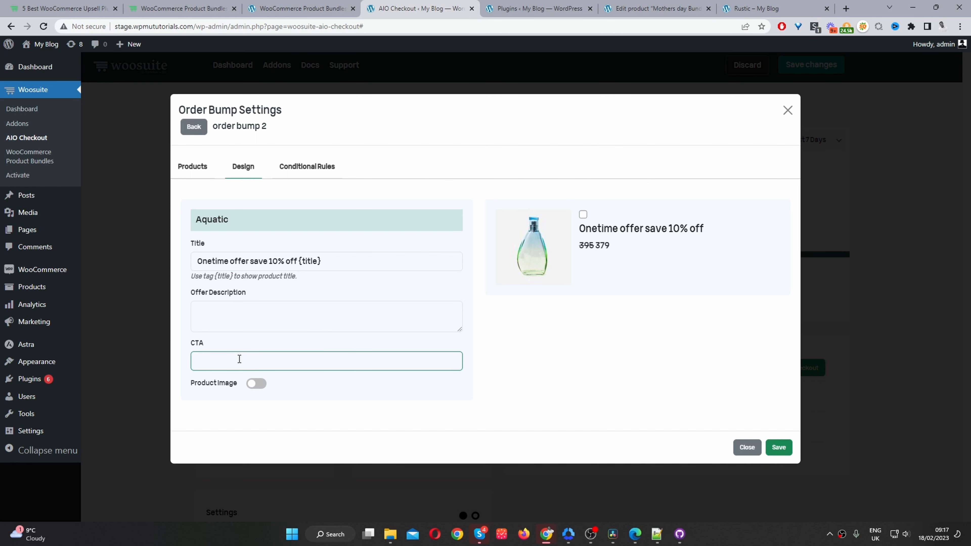
{"action": "type", "text": "Upgrade my offer"}
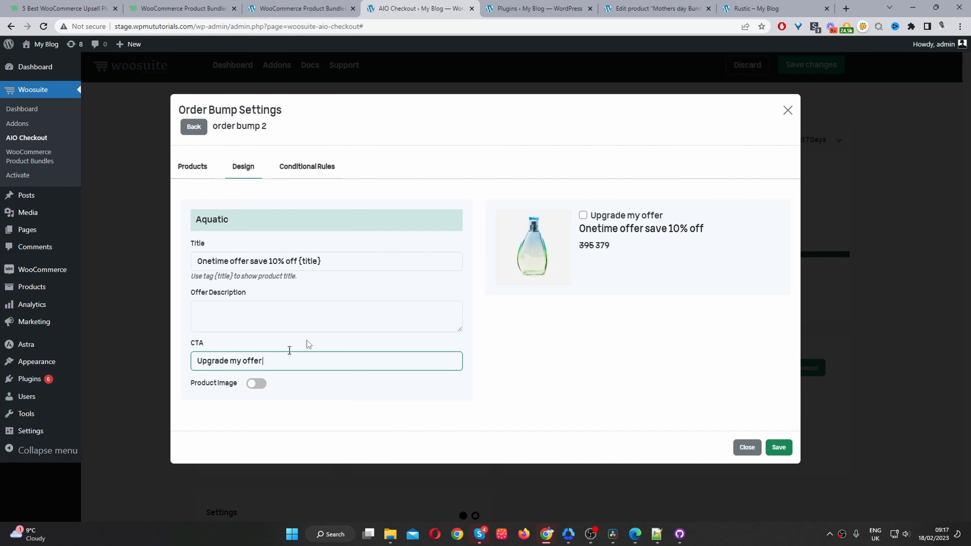
{"action": "left_click", "coordinate": [227, 360]}
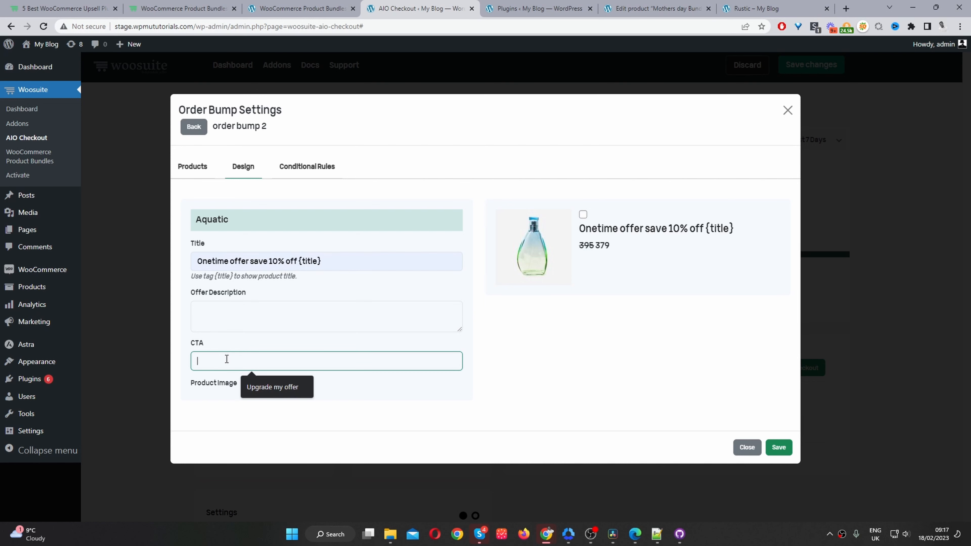
{"action": "type", "text": "Yes i"}
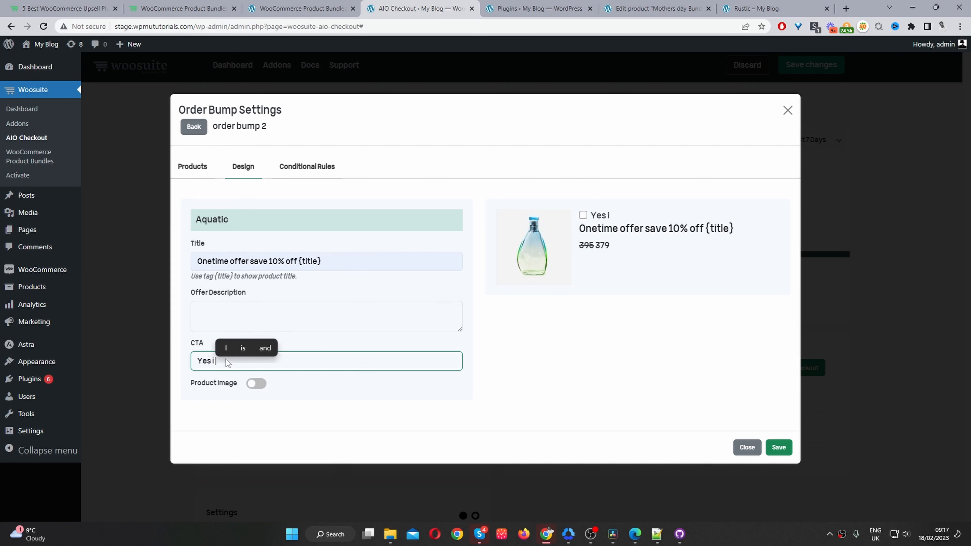
{"action": "type", "text": " want this"}
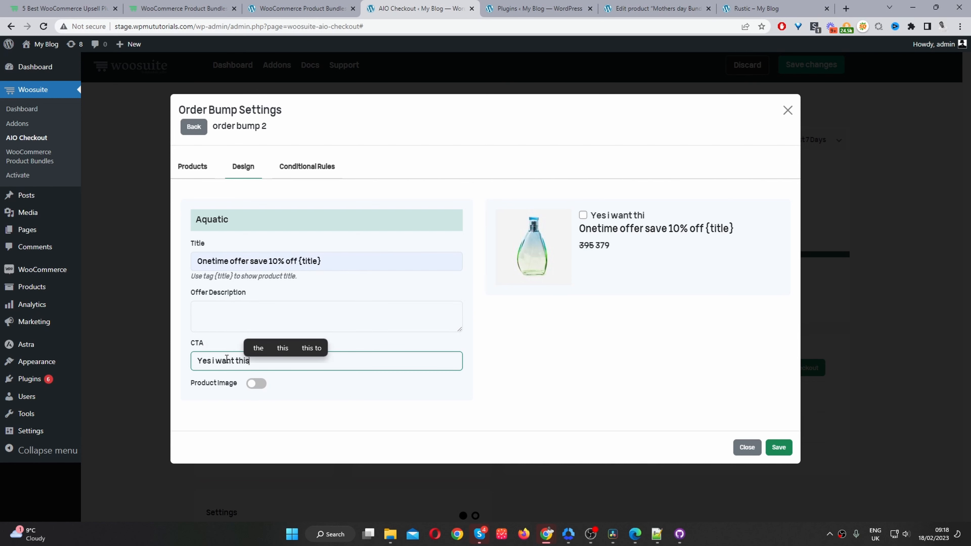
{"action": "type", "text": "!"}
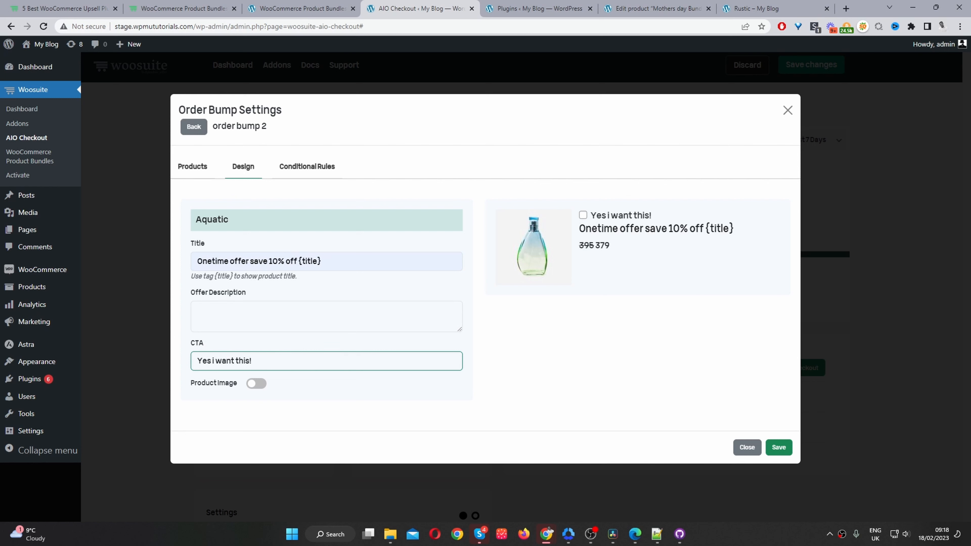
- Enter the offer description "Get our best selling product at an amazing price today", save order bump 2, and close the order bump settings
{"action": "left_click", "coordinate": [352, 317]}
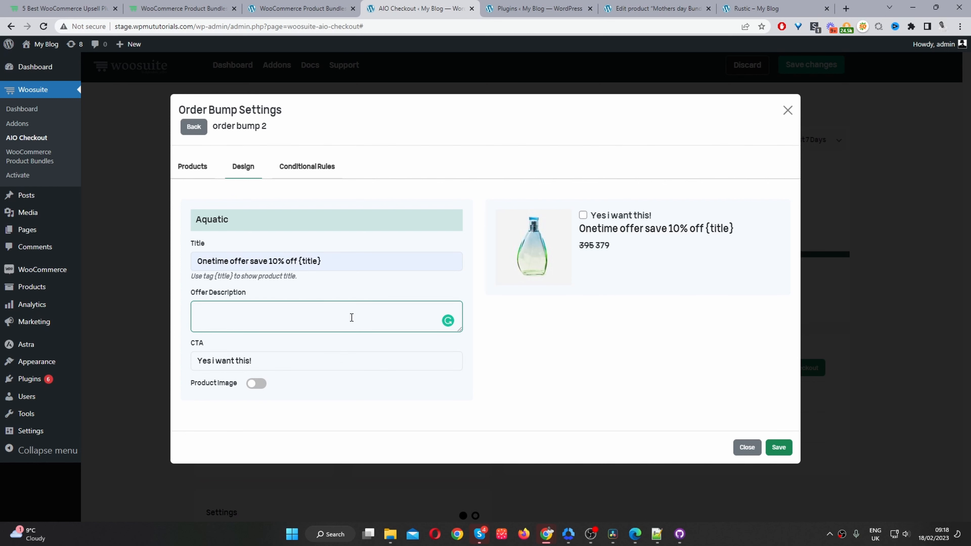
{"action": "type", "text": "B"}
{"action": "key", "text": "BackSpace"}
{"action": "type", "text": "Ge"}
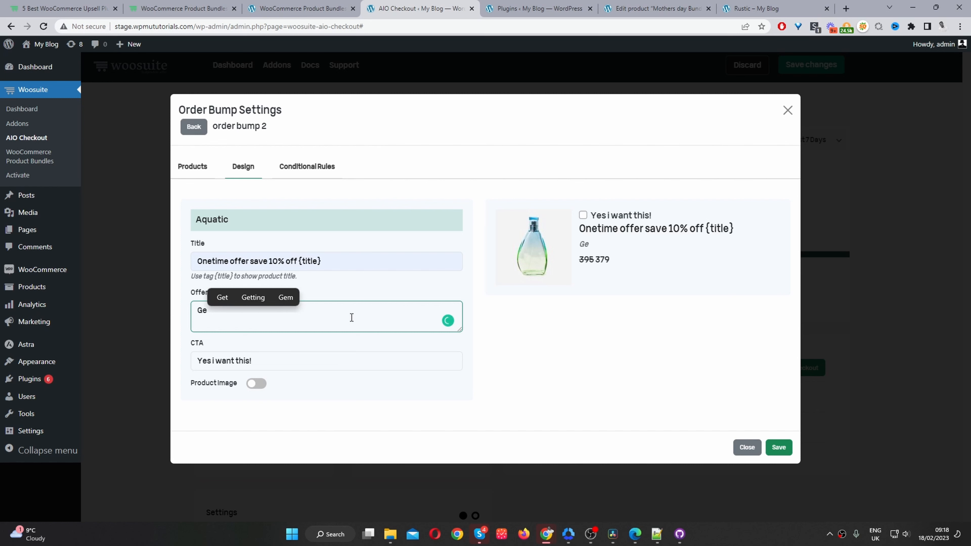
{"action": "type", "text": "t o"}
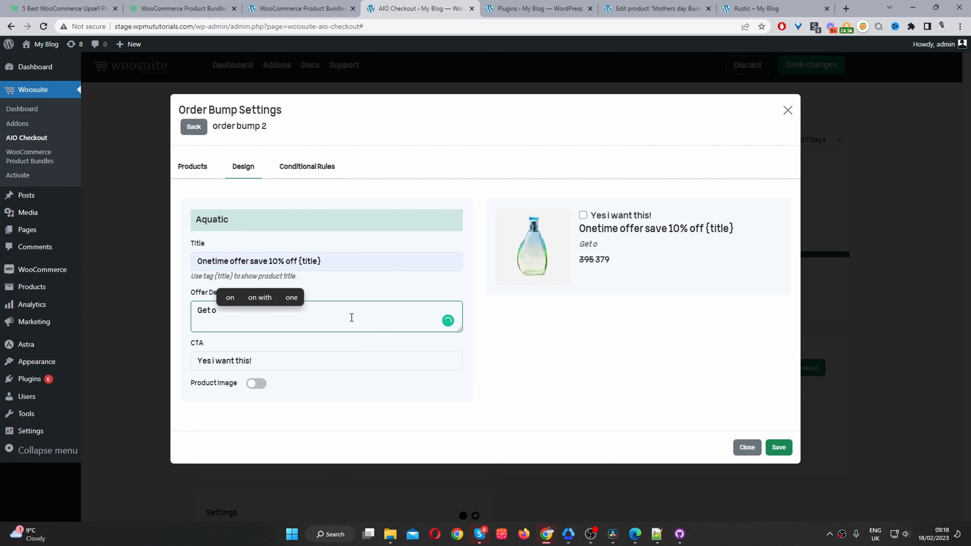
{"action": "type", "text": "ur best selling product at an amazing price today"}
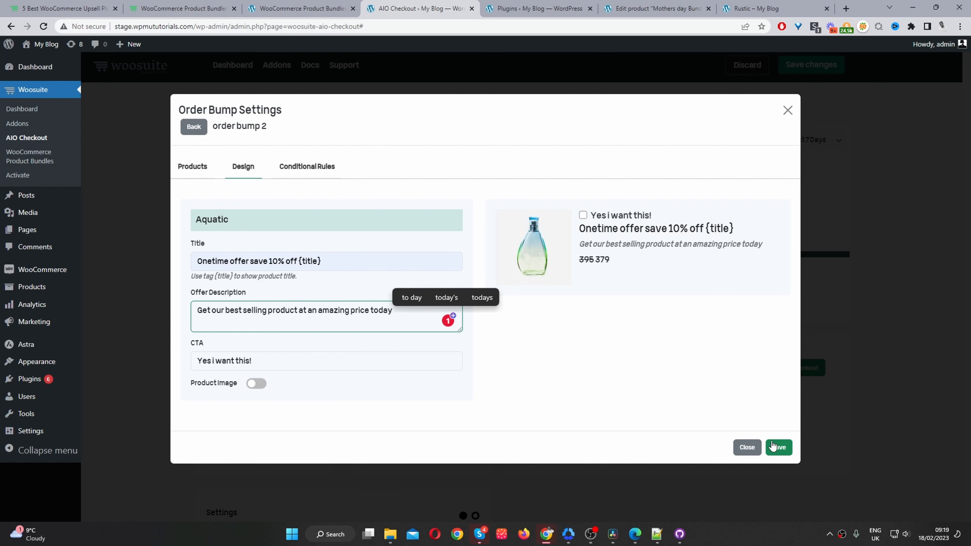
{"action": "left_click", "coordinate": [772, 446]}
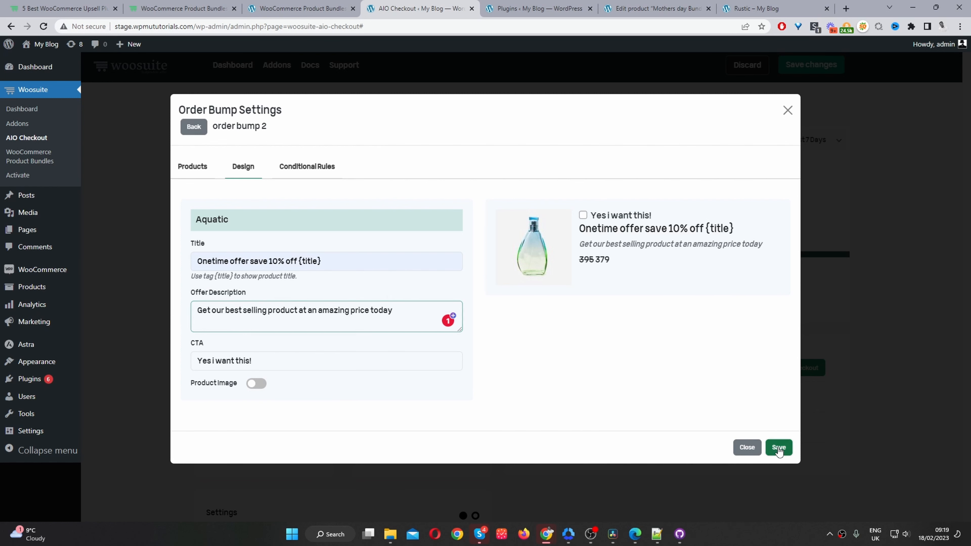
{"action": "left_click", "coordinate": [898, 153]}
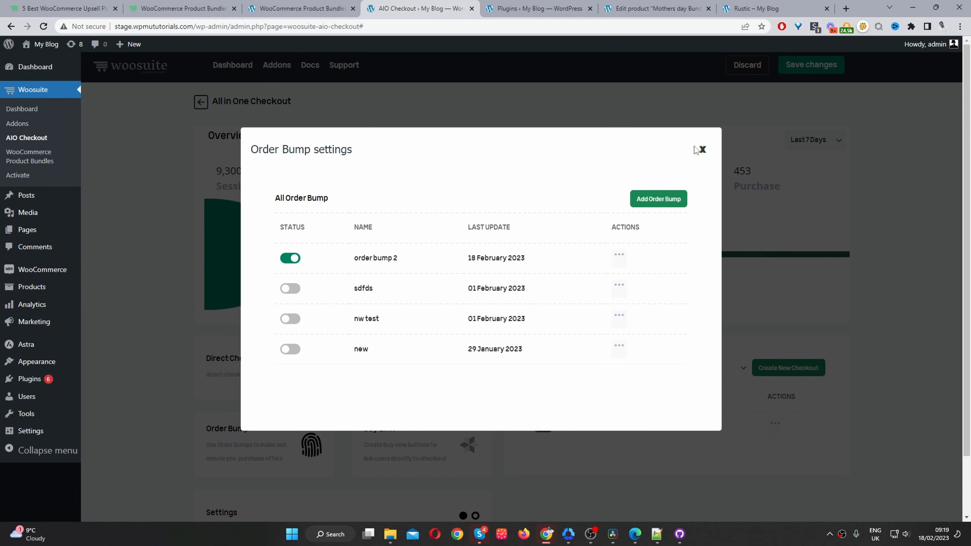
{"action": "left_click", "coordinate": [702, 150]}
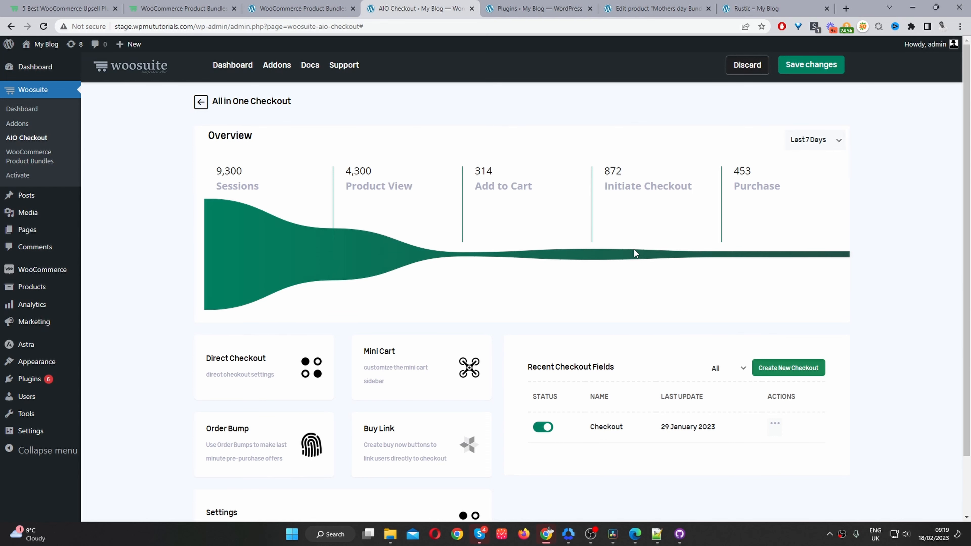
- In the mini cart settings, enable showing the order bump in the mini cart and set its position to Bottom
{"action": "left_click", "coordinate": [397, 359]}
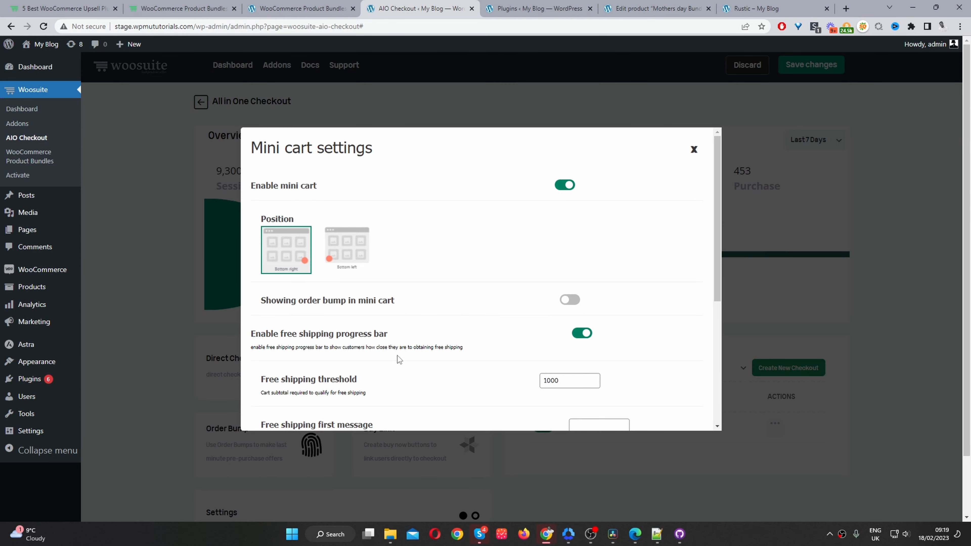
{"action": "scroll", "coordinate": [397, 360], "scroll_direction": "down", "scroll_amount": 5}
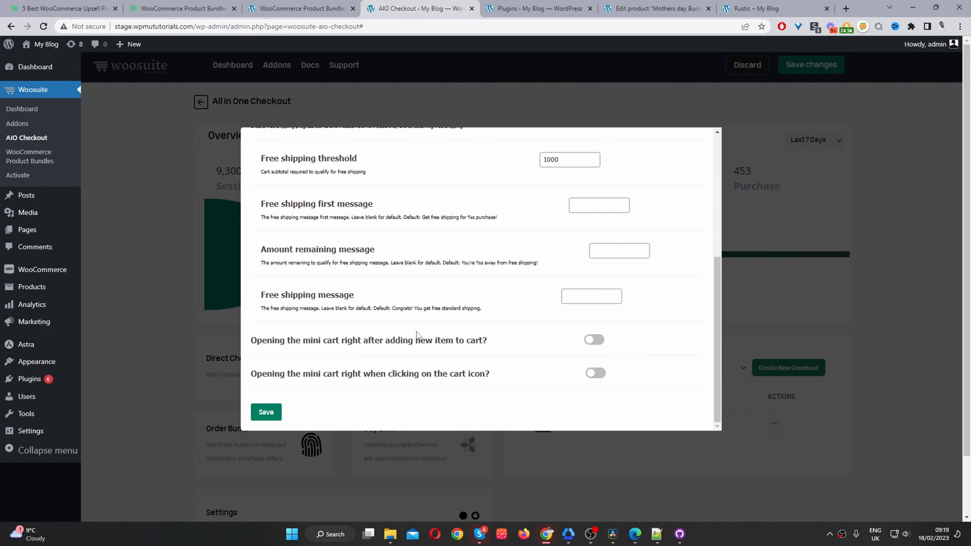
{"action": "scroll", "coordinate": [494, 334], "scroll_direction": "up", "scroll_amount": 5}
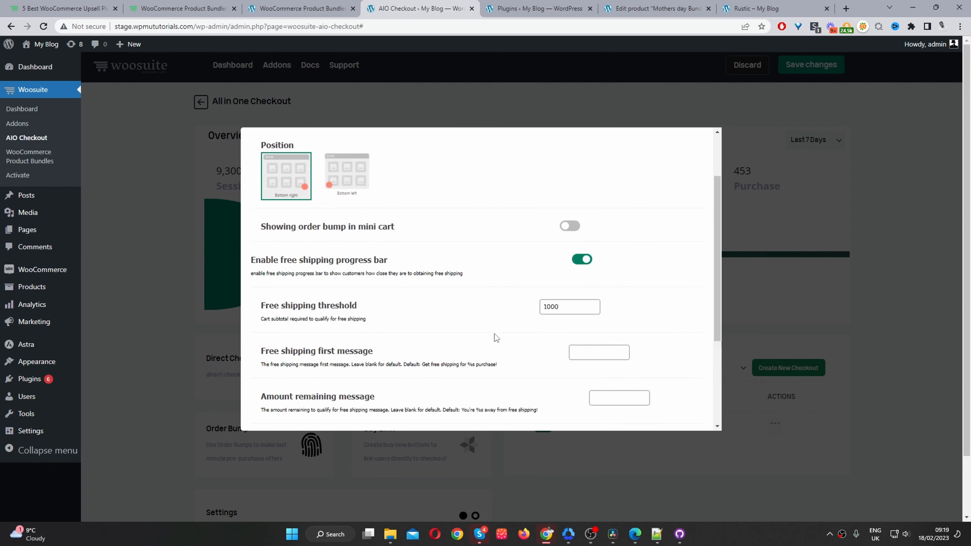
{"action": "left_click", "coordinate": [571, 301]}
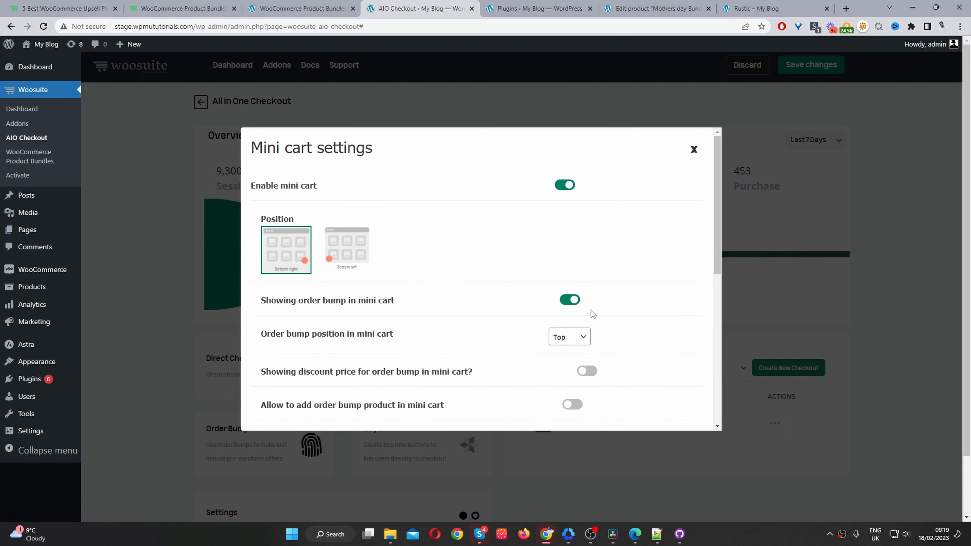
{"action": "left_click", "coordinate": [568, 336]}
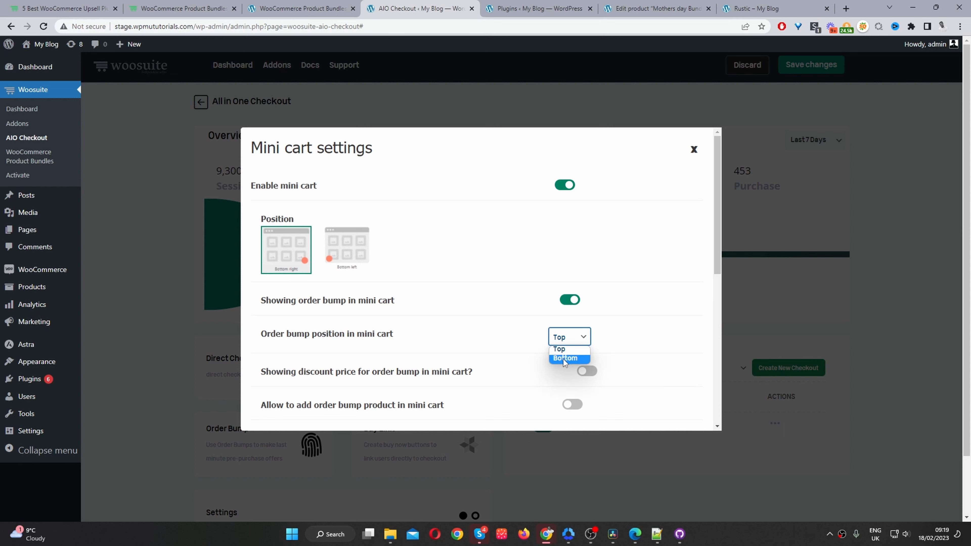
{"action": "left_click", "coordinate": [564, 358]}
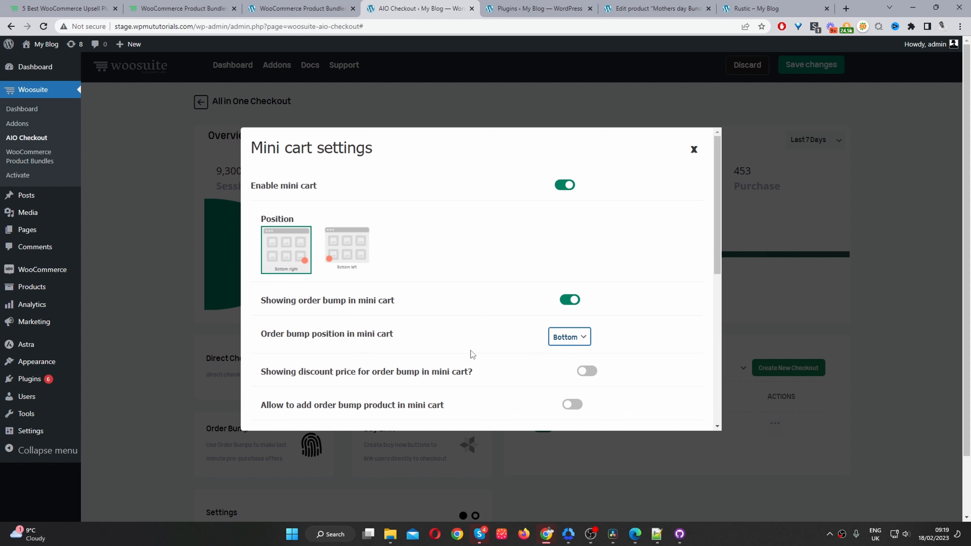
- Enable the order bump's discount price and adding of order bump products in the mini cart, and save the mini cart settings
{"action": "scroll", "coordinate": [502, 357], "scroll_direction": "down", "scroll_amount": 1}
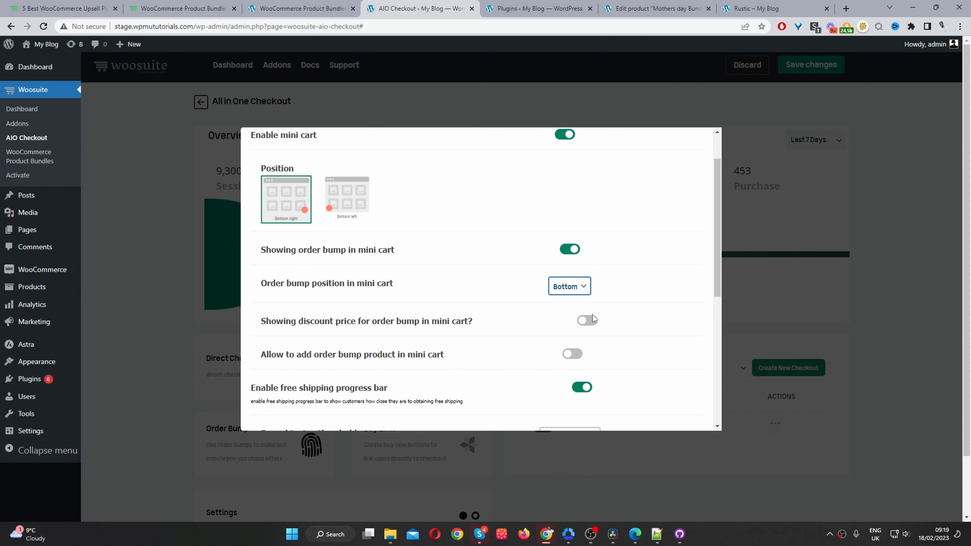
{"action": "left_click", "coordinate": [583, 328]}
{"action": "left_click", "coordinate": [572, 354]}
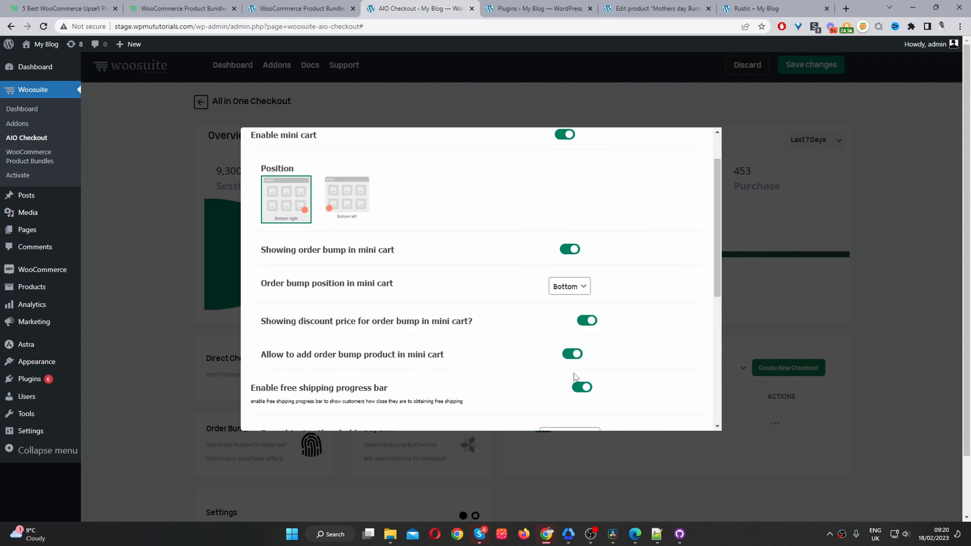
{"action": "scroll", "coordinate": [584, 380], "scroll_direction": "down", "scroll_amount": 5}
{"action": "scroll", "coordinate": [597, 373], "scroll_direction": "down", "scroll_amount": 1}
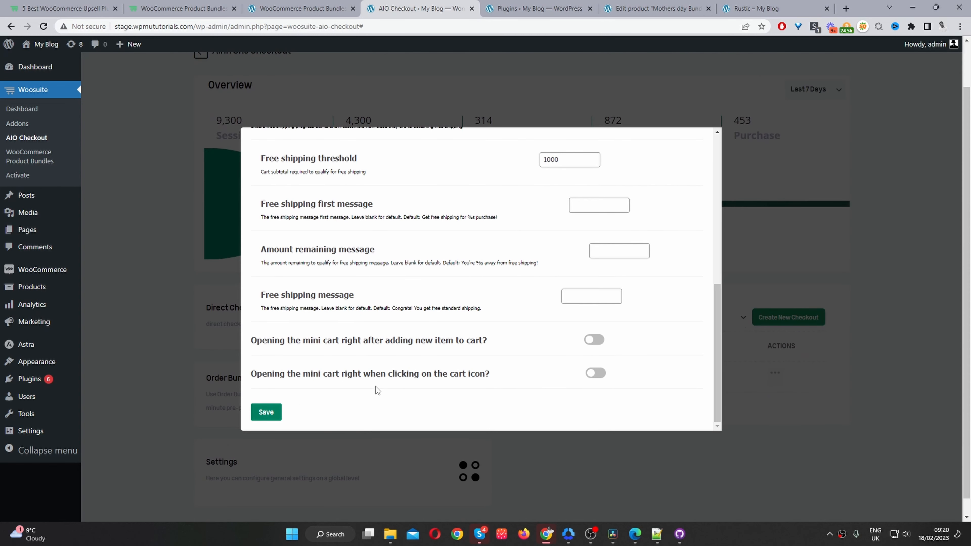
{"action": "left_click", "coordinate": [277, 414]}
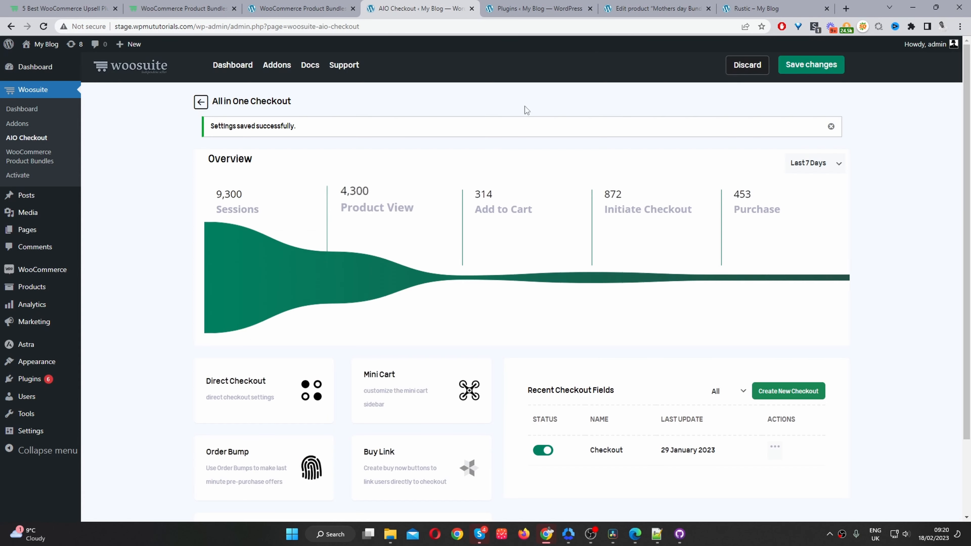
- Check the Aquatic order bump in the storefront's mini cart and continue from the mini cart to the checkout page
{"action": "left_click", "coordinate": [770, 7]}
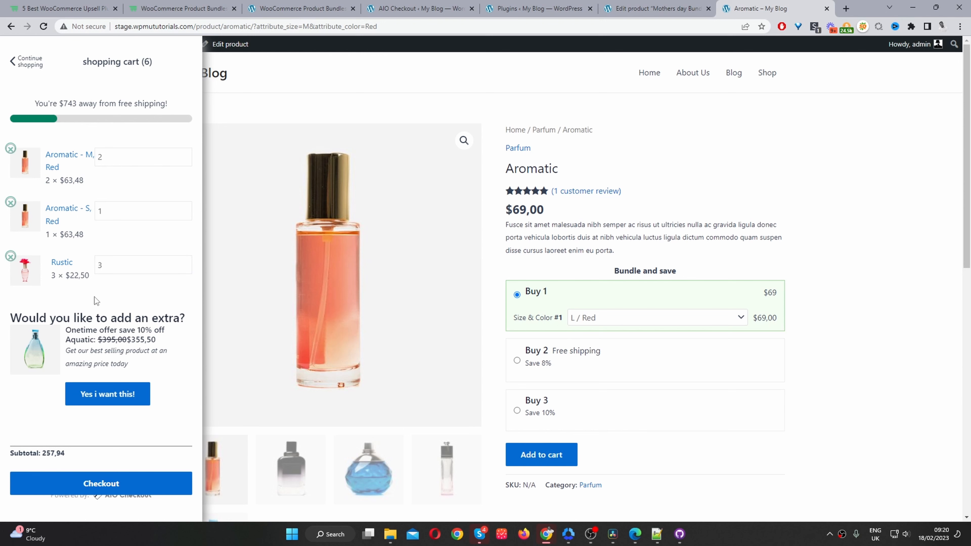
{"action": "left_click", "coordinate": [419, 245]}
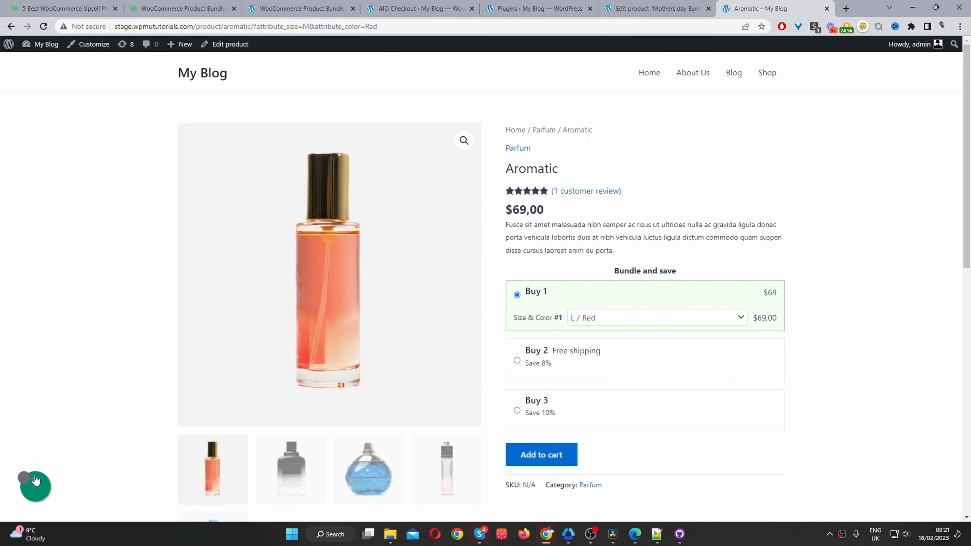
{"action": "left_click", "coordinate": [31, 483]}
{"action": "left_click", "coordinate": [134, 485]}
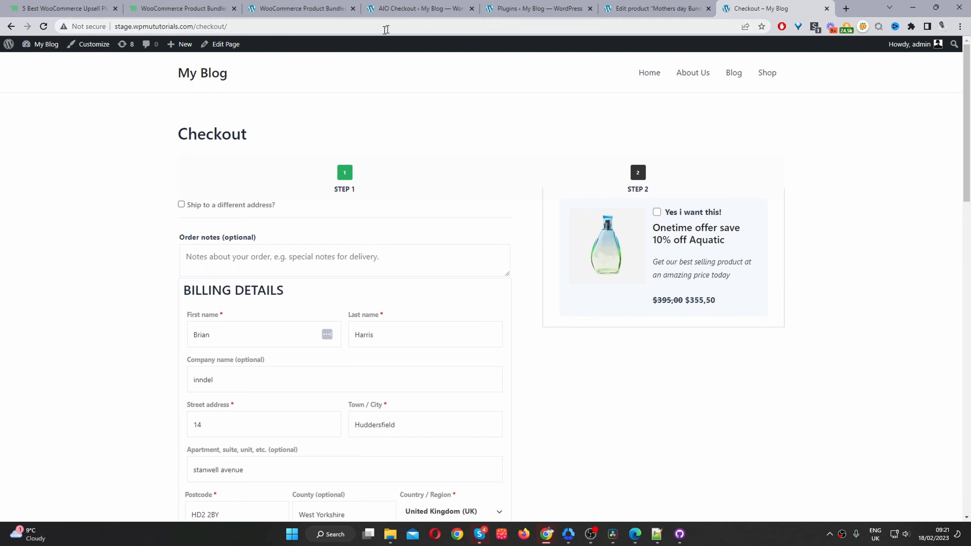
- Open the checkout named Checkout in AIO Checkout and select the Modern Shop Template as its design template
{"action": "left_click", "coordinate": [407, 8]}
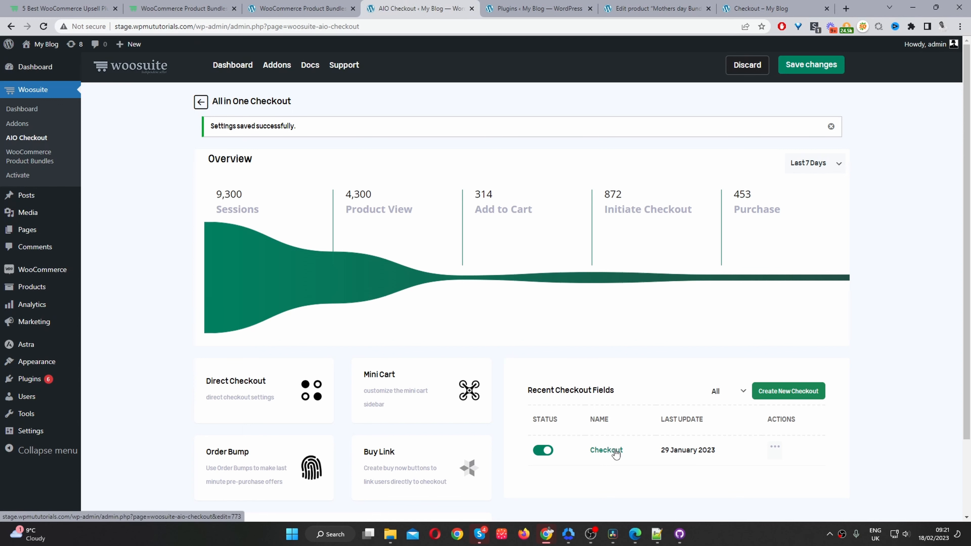
{"action": "left_click", "coordinate": [595, 452]}
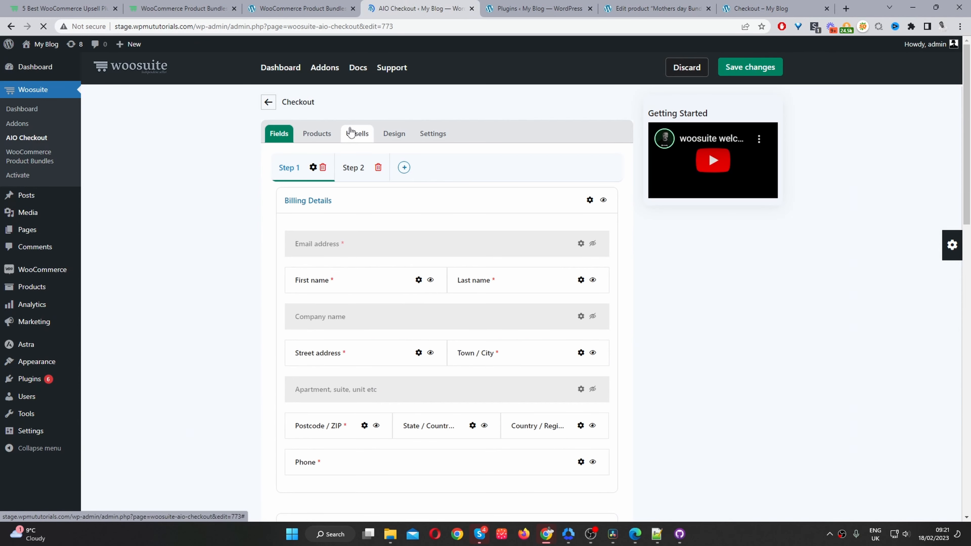
{"action": "left_click", "coordinate": [394, 137]}
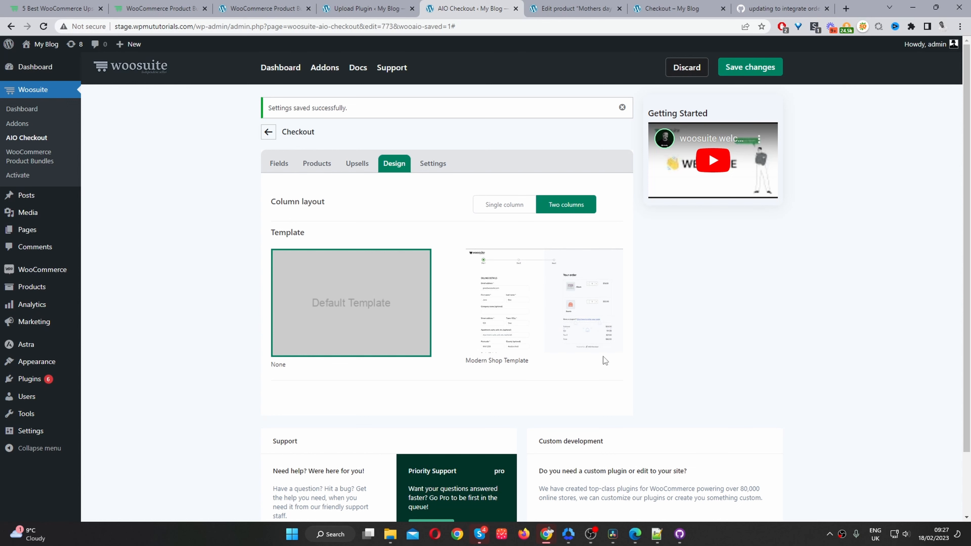
{"action": "left_click", "coordinate": [531, 332]}
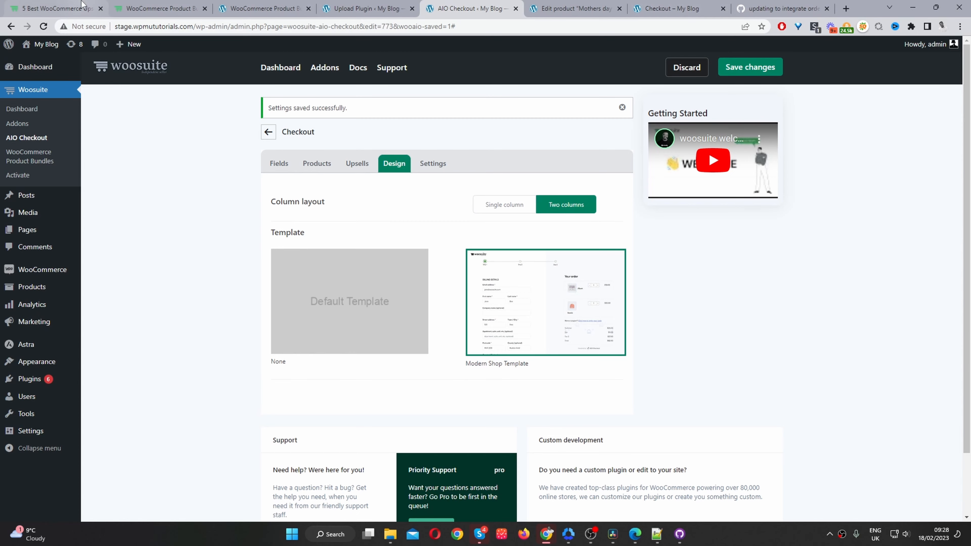
- Read the Woosuite upsell plugins article through WooCommerce One Click Upsell Funnel Pro and open that plugin's page in a new tab
{"action": "left_click", "coordinate": [64, 5]}
{"action": "scroll", "coordinate": [554, 214], "scroll_direction": "down", "scroll_amount": 7}
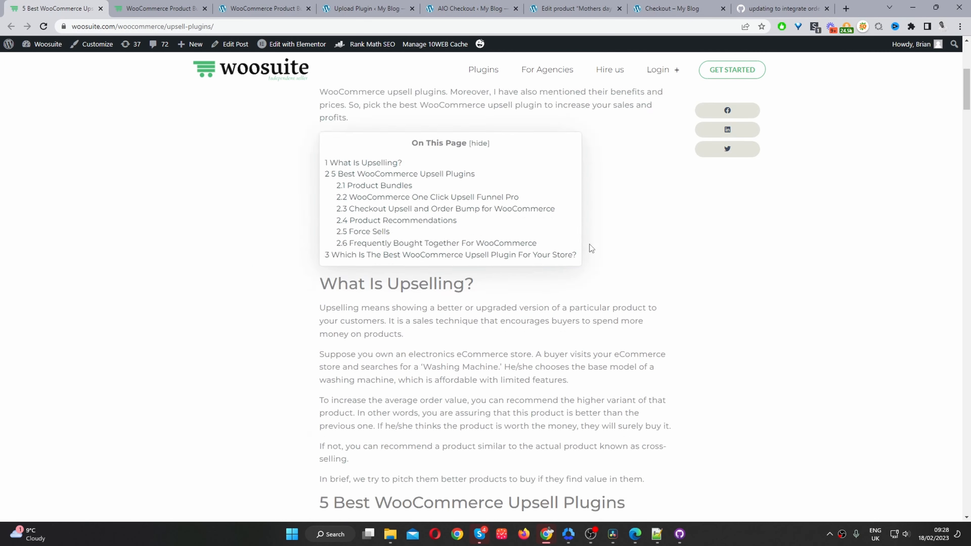
{"action": "scroll", "coordinate": [469, 220], "scroll_direction": "down", "scroll_amount": 15}
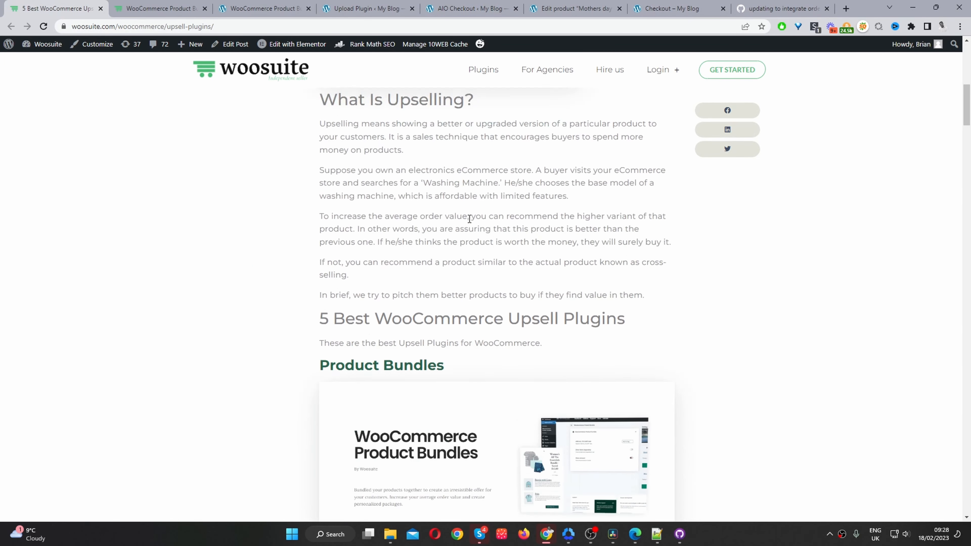
{"action": "scroll", "coordinate": [469, 222], "scroll_direction": "down", "scroll_amount": 5}
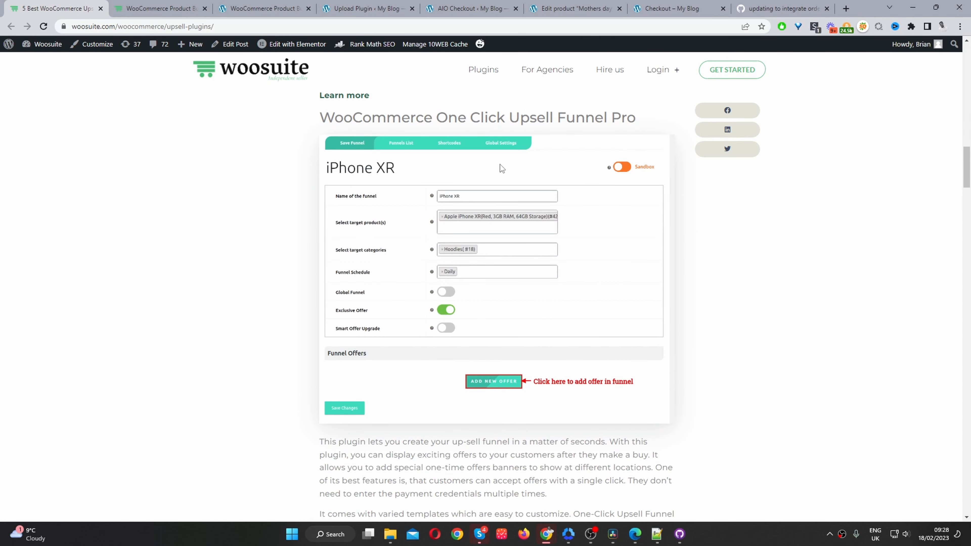
{"action": "scroll", "coordinate": [566, 300], "scroll_direction": "down", "scroll_amount": 5}
{"action": "scroll", "coordinate": [564, 302], "scroll_direction": "down", "scroll_amount": 6}
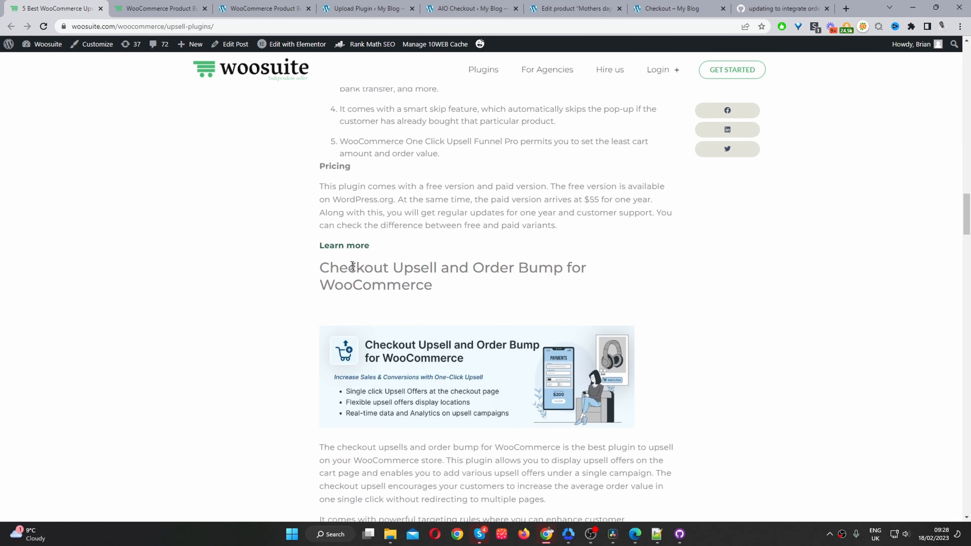
{"action": "left_click", "coordinate": [332, 251]}
- Read on to the article's Product Recommendations section and open that plugin's product page in a new tab
{"action": "scroll", "coordinate": [676, 287], "scroll_direction": "down", "scroll_amount": 10}
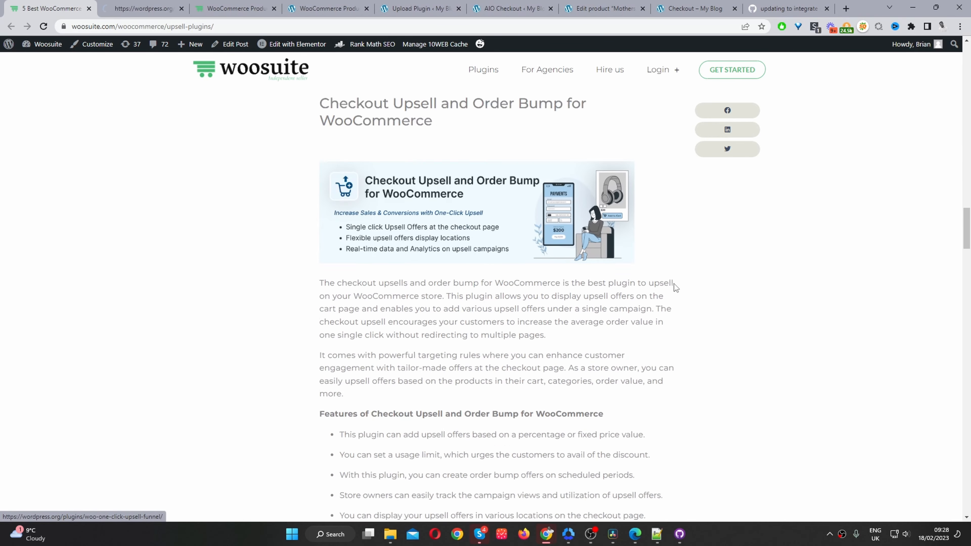
{"action": "scroll", "coordinate": [475, 268], "scroll_direction": "down", "scroll_amount": 6}
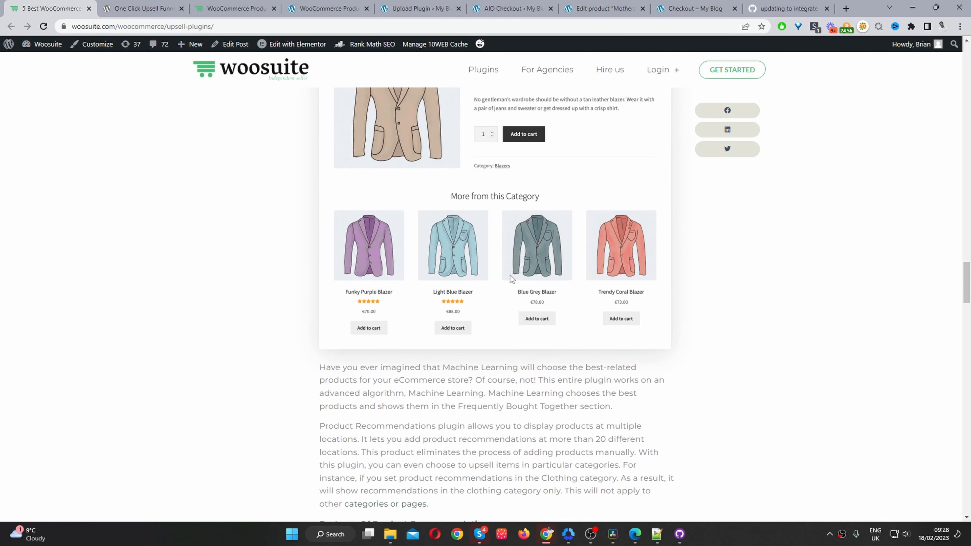
{"action": "scroll", "coordinate": [510, 274], "scroll_direction": "down", "scroll_amount": 1}
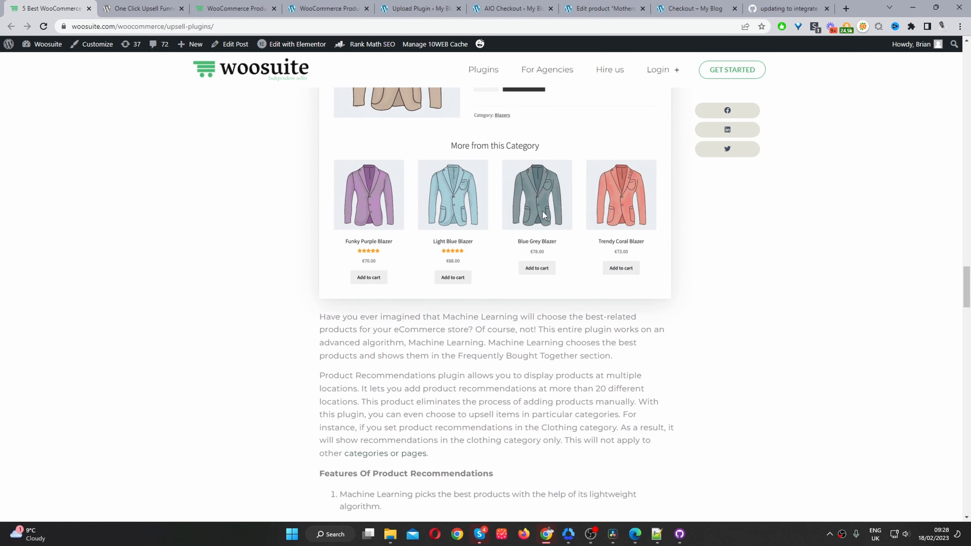
{"action": "scroll", "coordinate": [545, 215], "scroll_direction": "down", "scroll_amount": 5}
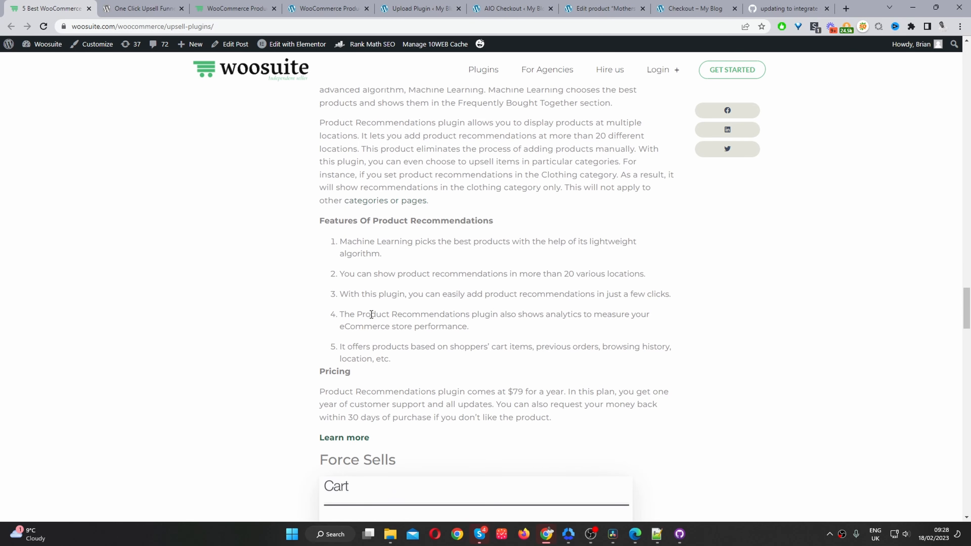
{"action": "scroll", "coordinate": [371, 386], "scroll_direction": "down", "scroll_amount": 2}
{"action": "middle_click", "coordinate": [340, 336]}
- Skim the article from the Force Sells section through to its conclusion
{"action": "scroll", "coordinate": [561, 353], "scroll_direction": "down", "scroll_amount": 3}
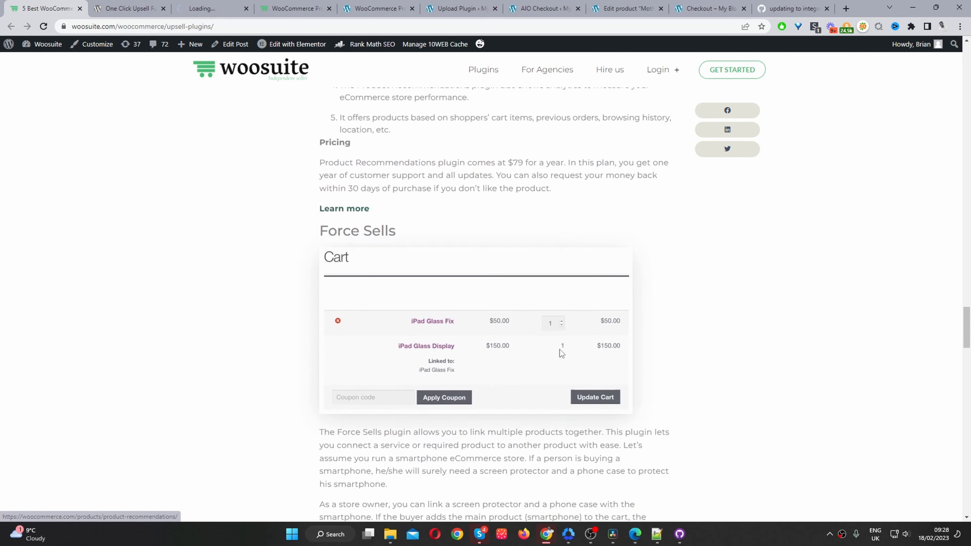
{"action": "scroll", "coordinate": [561, 353], "scroll_direction": "down", "scroll_amount": 20}
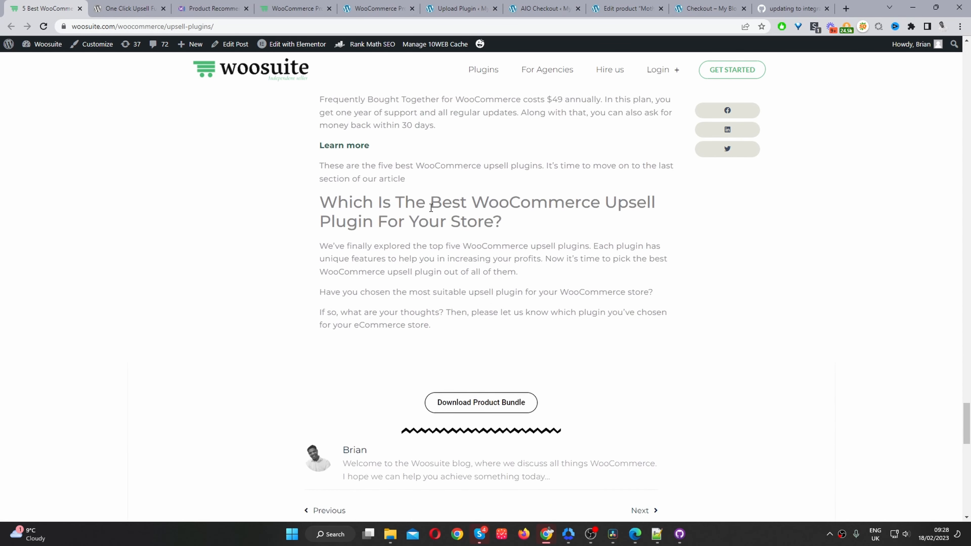
{"action": "scroll", "coordinate": [431, 208], "scroll_direction": "up", "scroll_amount": 20}
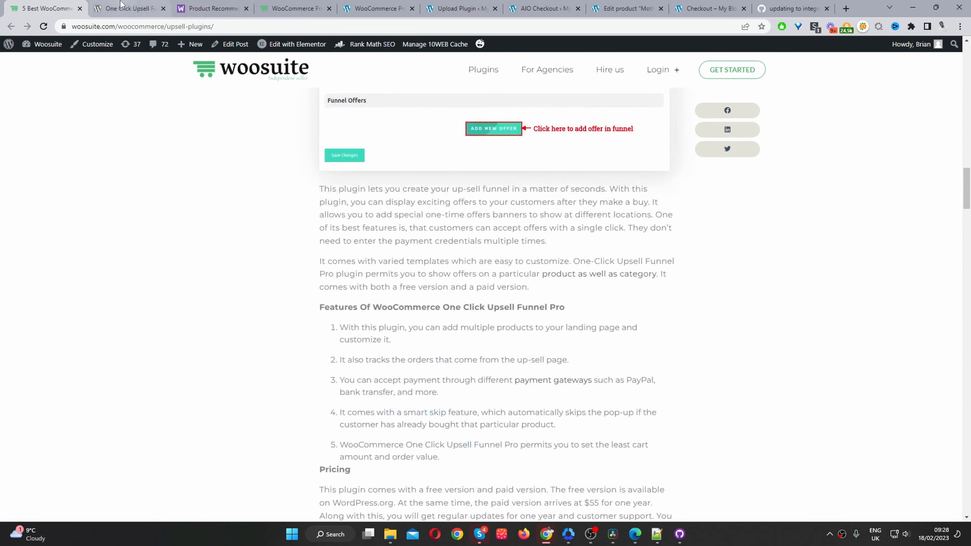
- Review the description and features on the One Click Upsell Funnel plugin page and switch to the Product Recommendations product page
{"action": "left_click", "coordinate": [120, 5]}
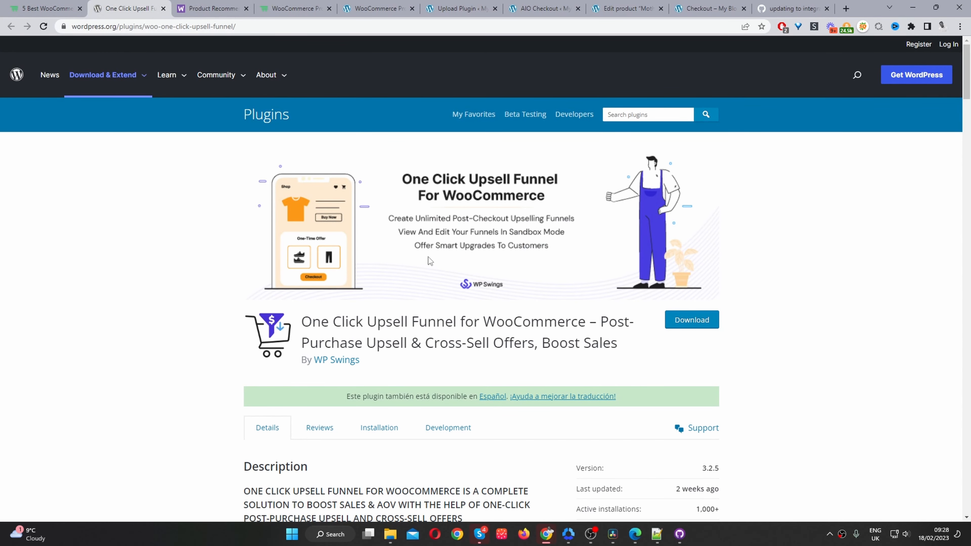
{"action": "scroll", "coordinate": [458, 268], "scroll_direction": "down", "scroll_amount": 8}
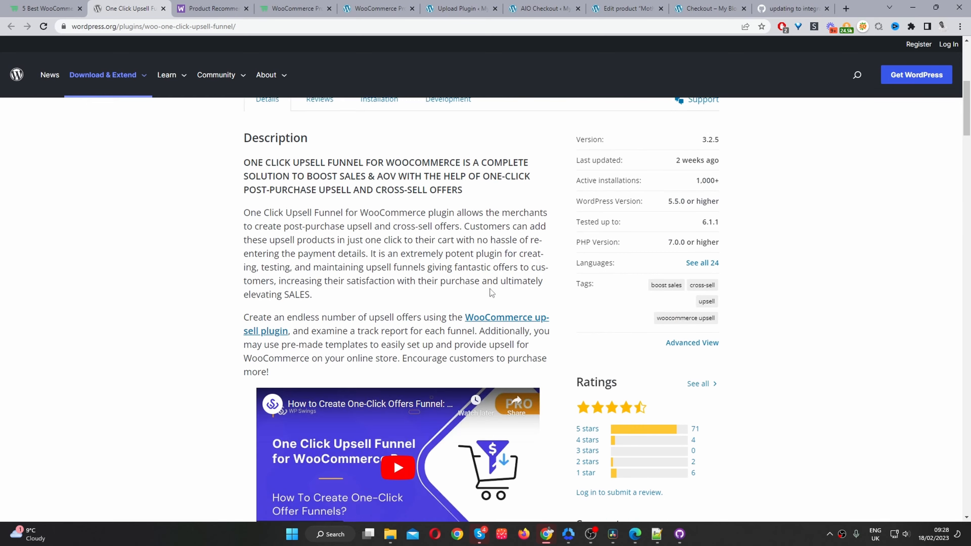
{"action": "scroll", "coordinate": [491, 292], "scroll_direction": "down", "scroll_amount": 20}
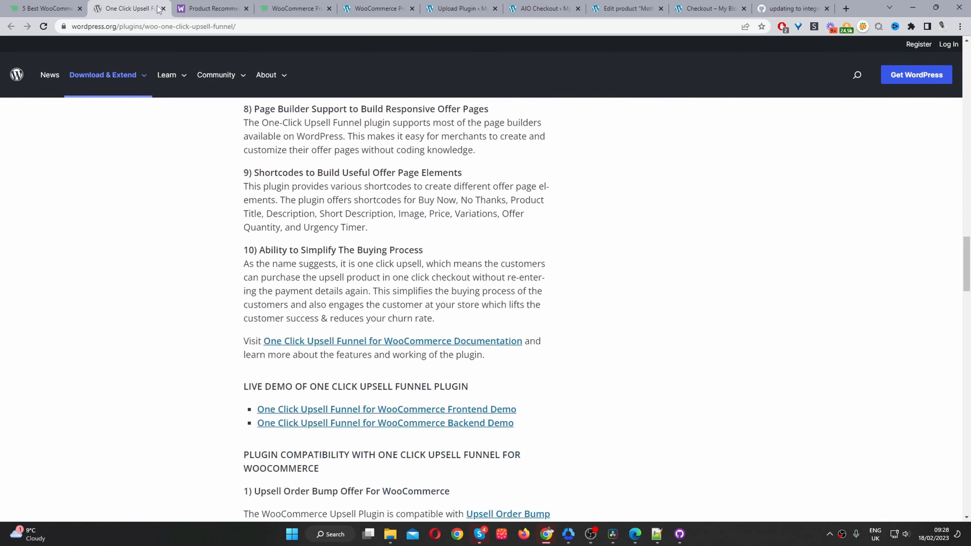
{"action": "left_click", "coordinate": [203, 10]}
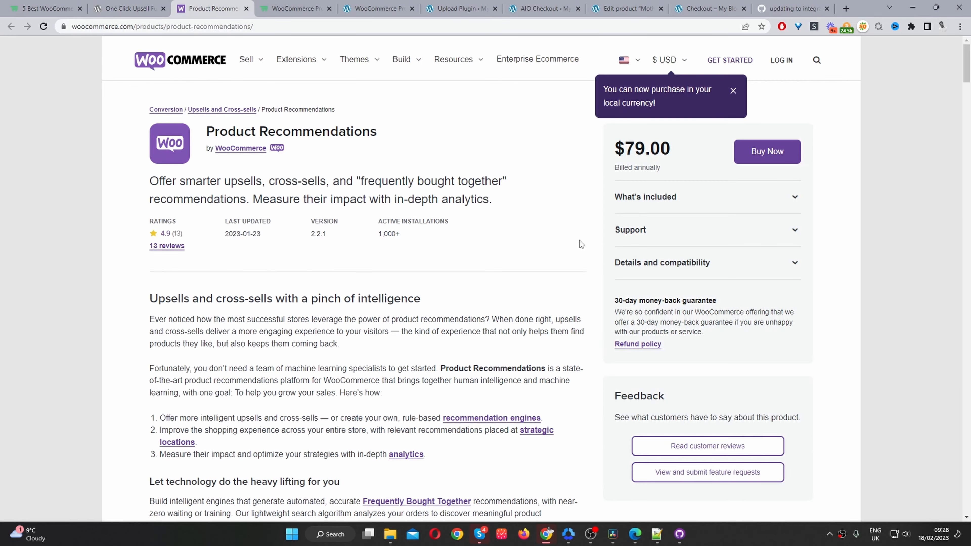